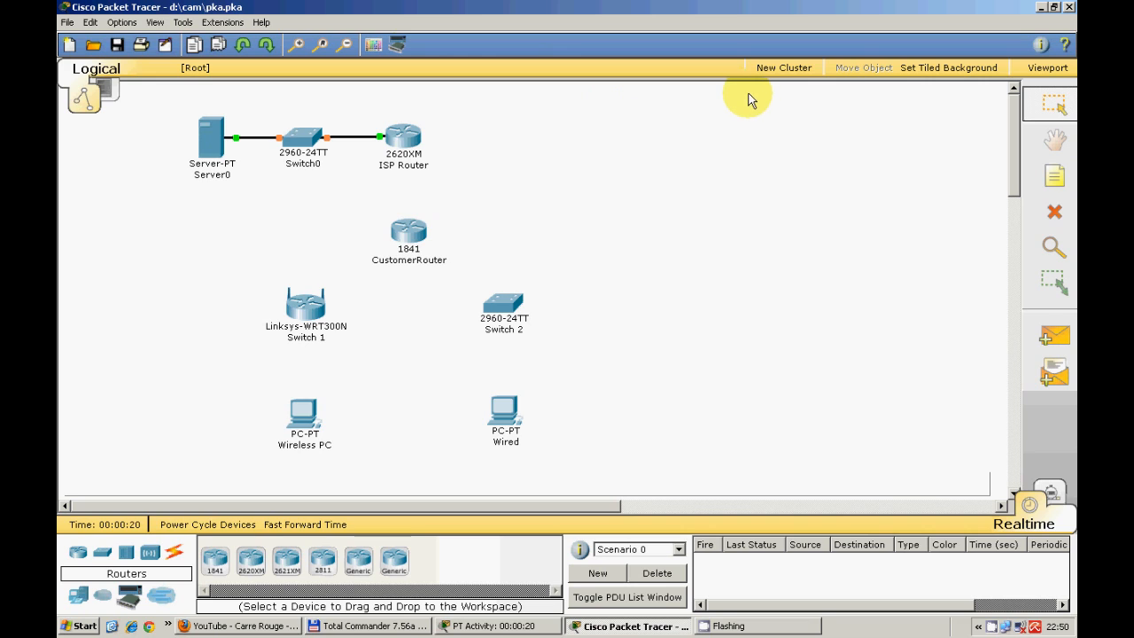
# Place a note reading "10.100.1.5 /22" beside the ISP Router.
pyautogui.click(1053, 176)
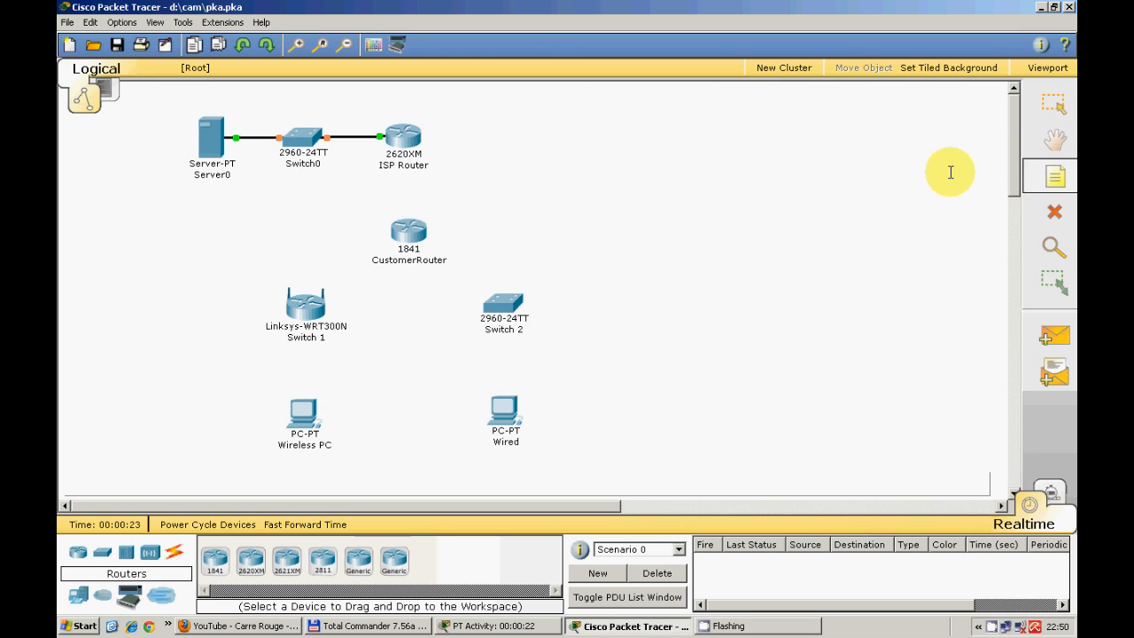
pyautogui.click(443, 134)
pyautogui.write('10.')
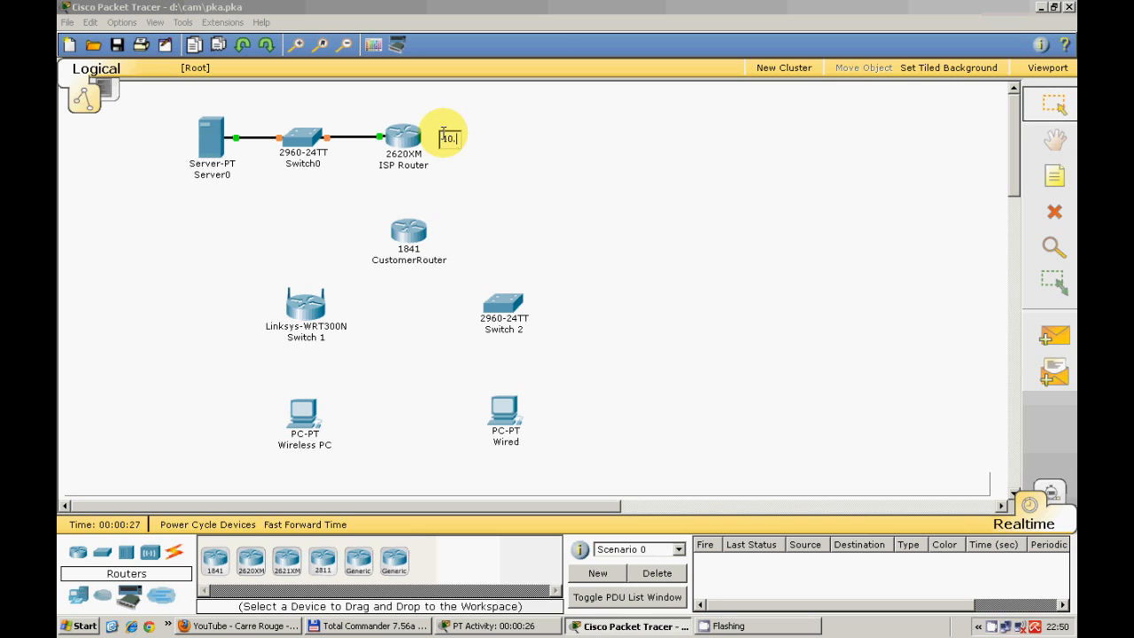
pyautogui.write('100.1.5 /22')
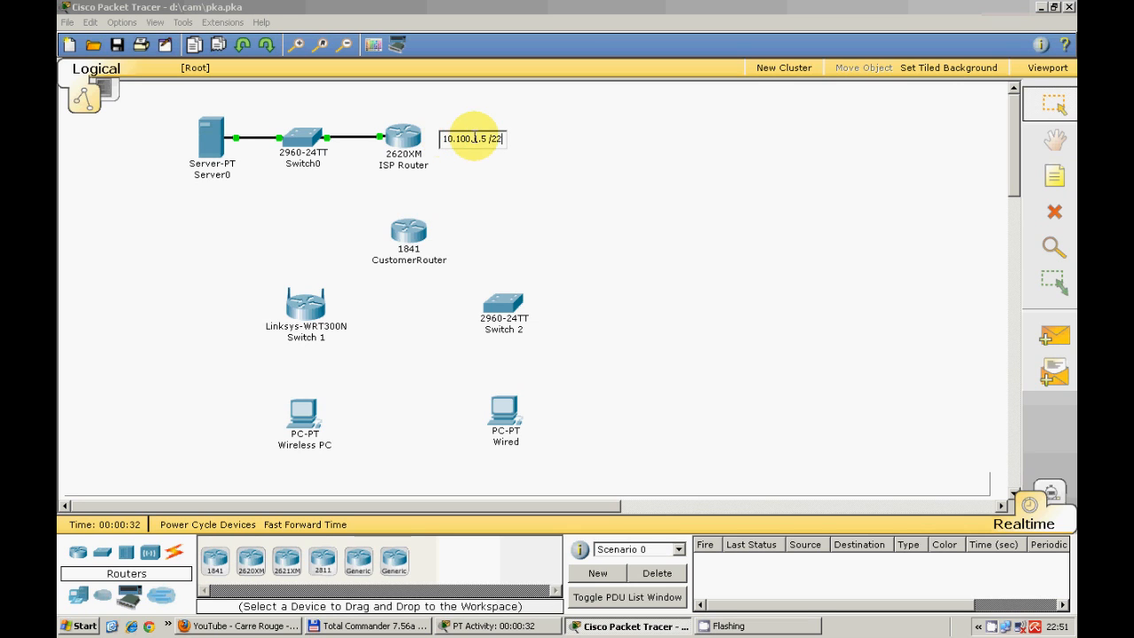
# Place a note reading "10.100.1.6 /22" at the upper right of the CustomerRouter.
pyautogui.click(1054, 177)
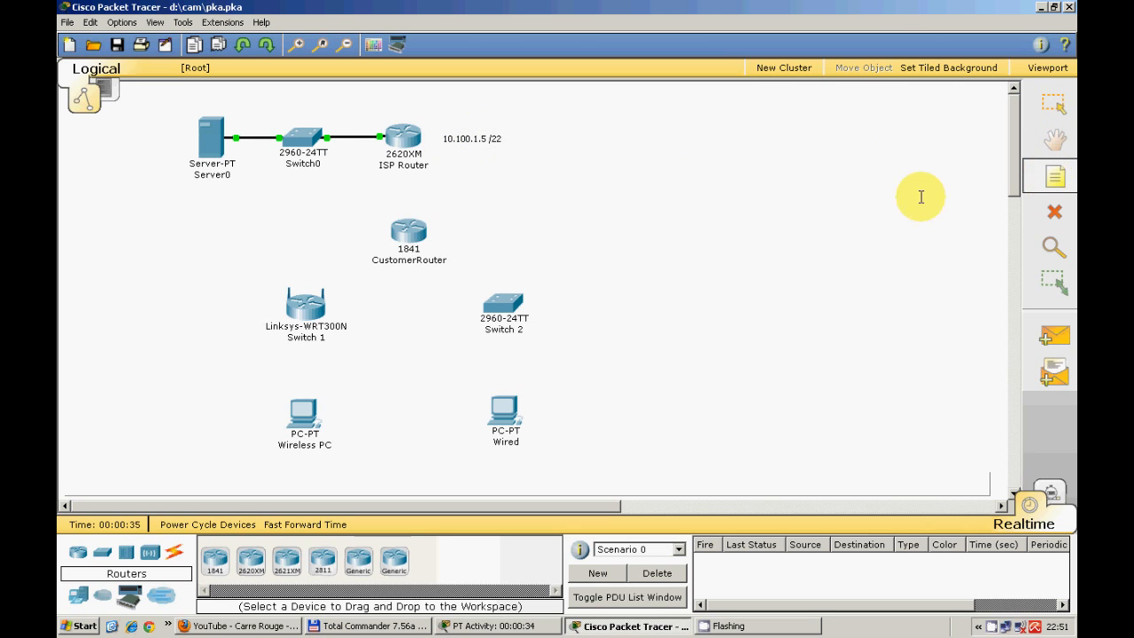
pyautogui.click(440, 213)
pyautogui.write('10.100.1.')
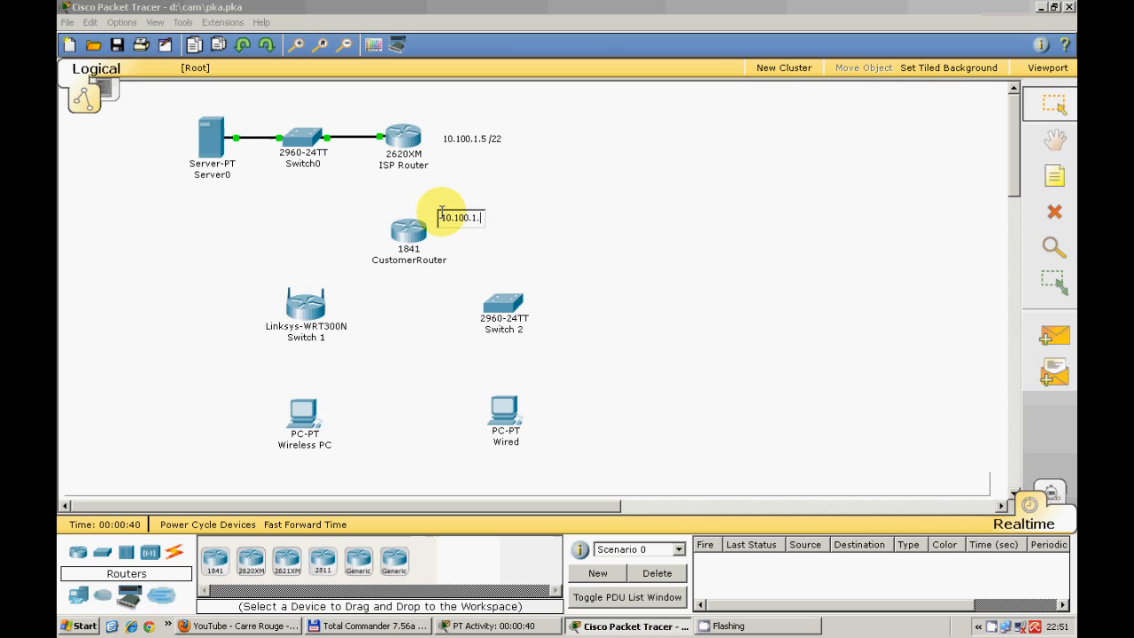
pyautogui.write('6 /22')
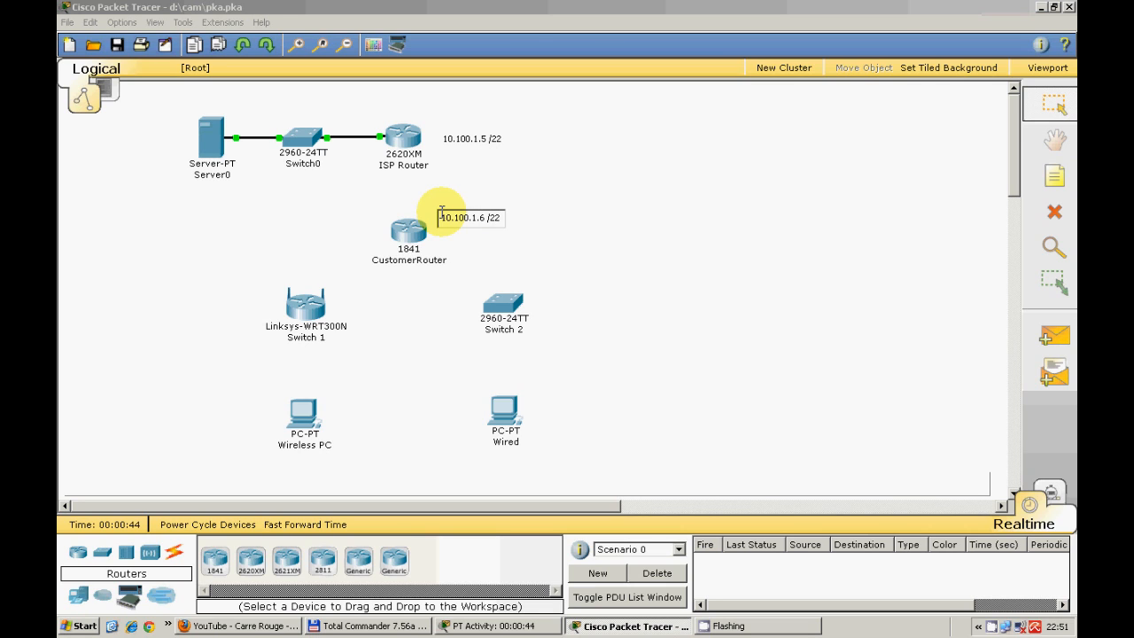
# Place a note reading "192.168.111.33 /27" at the lower right of the CustomerRouter, on the Switch 2 side.
pyautogui.click(1046, 187)
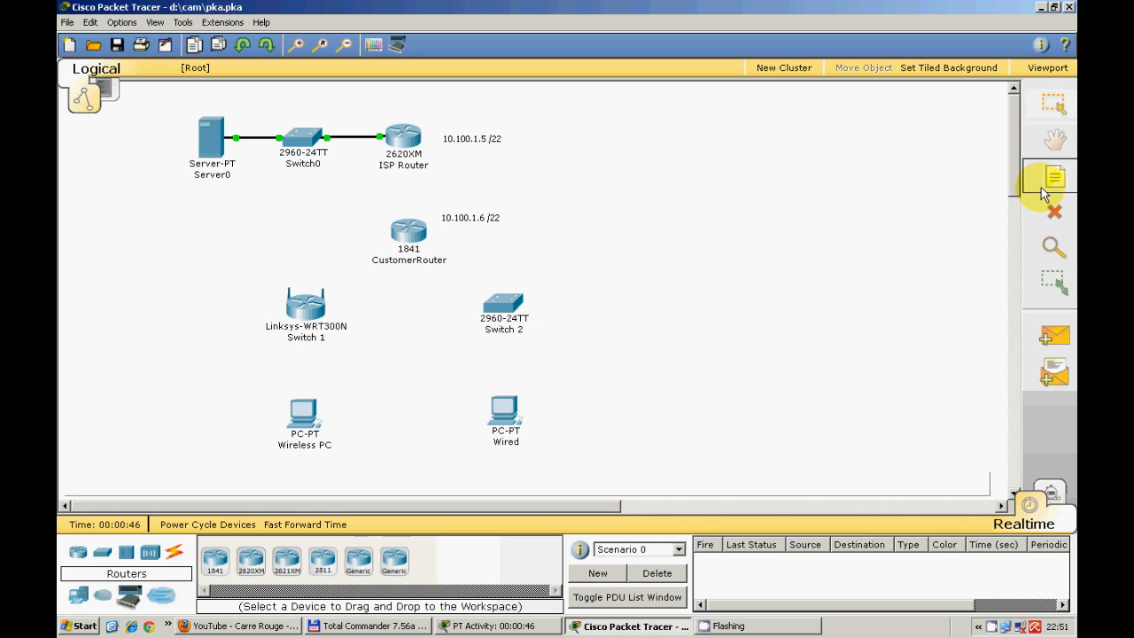
pyautogui.click(459, 248)
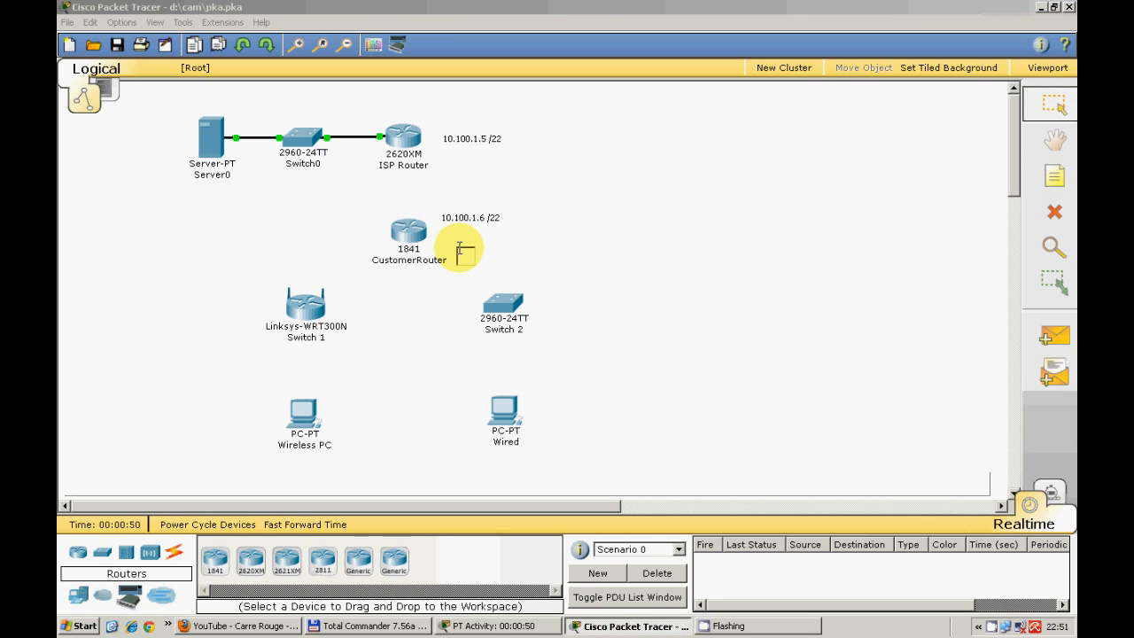
pyautogui.write('192.168.111.')
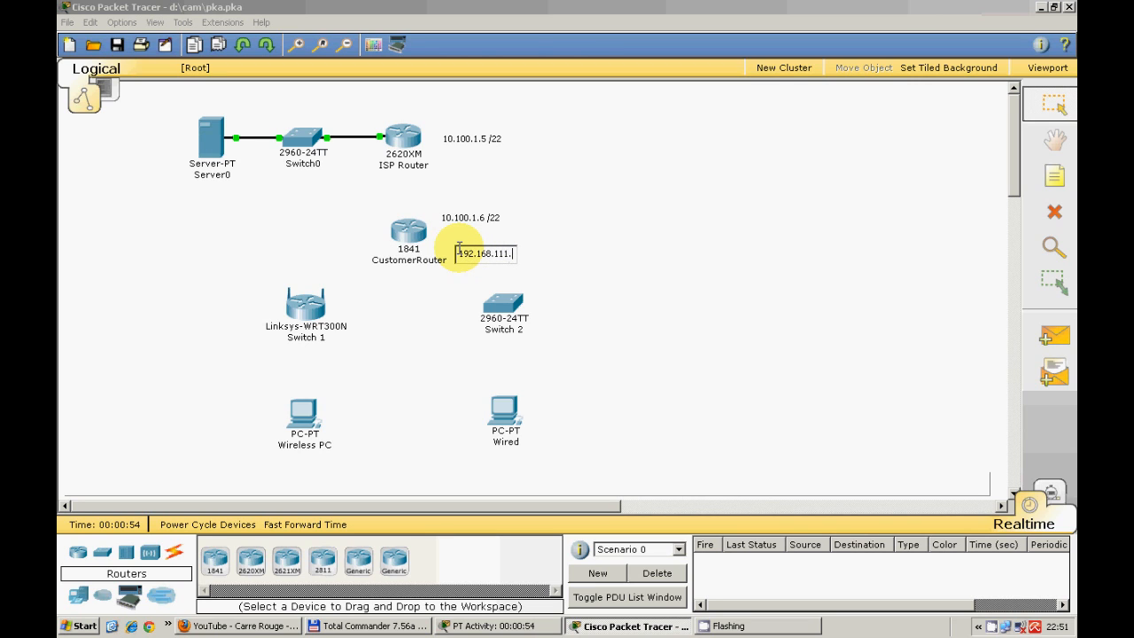
pyautogui.write('33 /27')
# Place a note reading "192.168.111.65 /27" to the left of the CustomerRouter and nudge it slightly upward.
pyautogui.click(1054, 176)
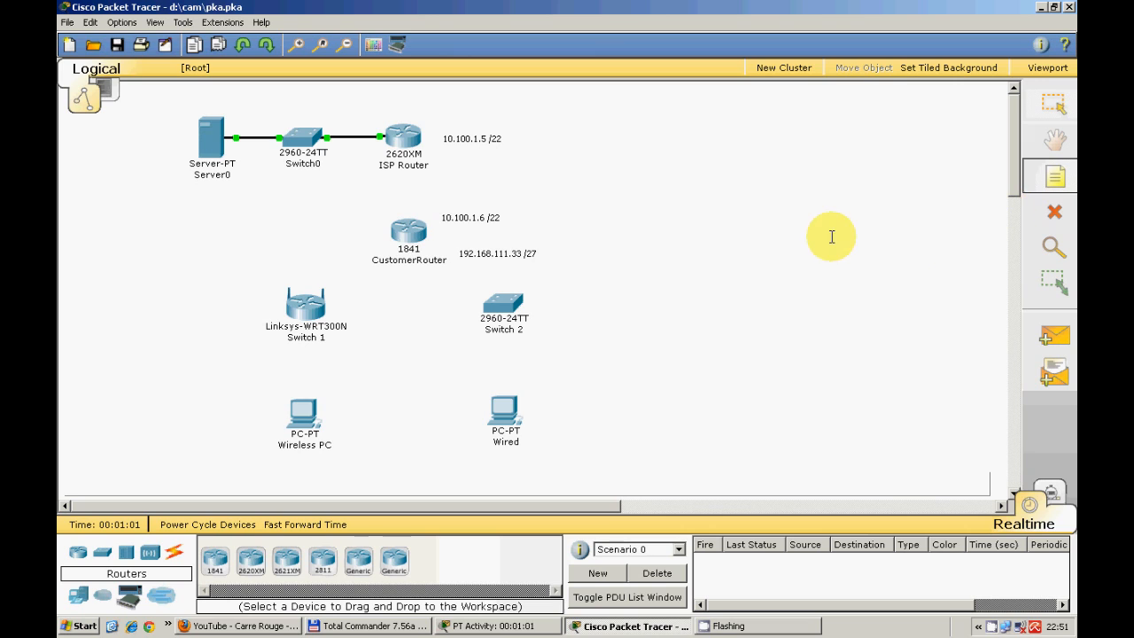
pyautogui.click(295, 246)
pyautogui.write('192')
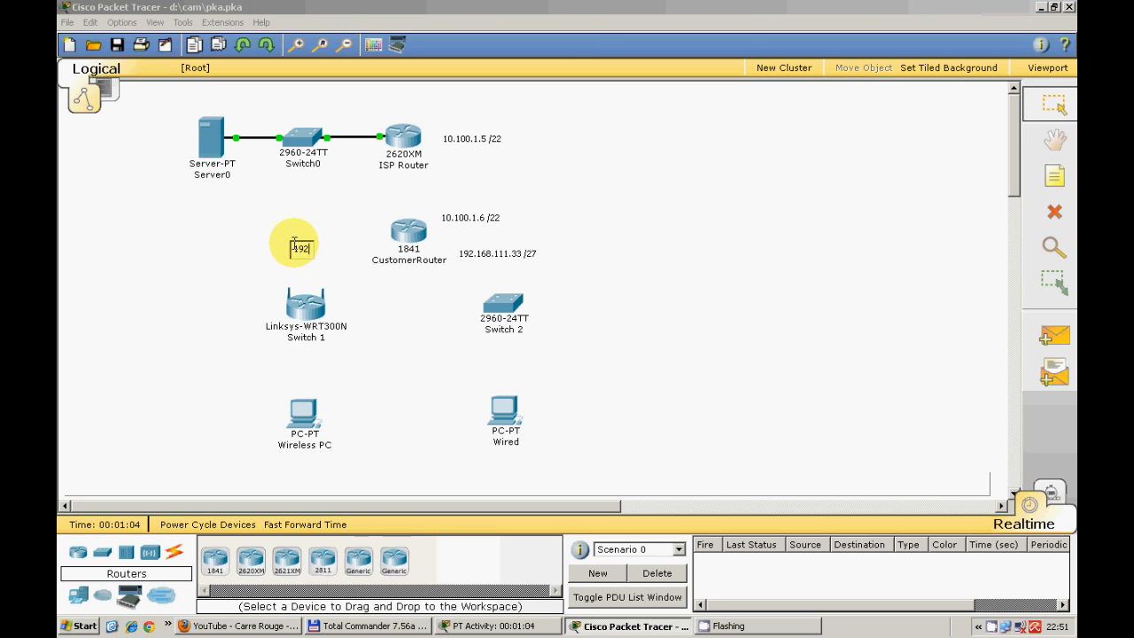
pyautogui.write('.168.111.65 /')
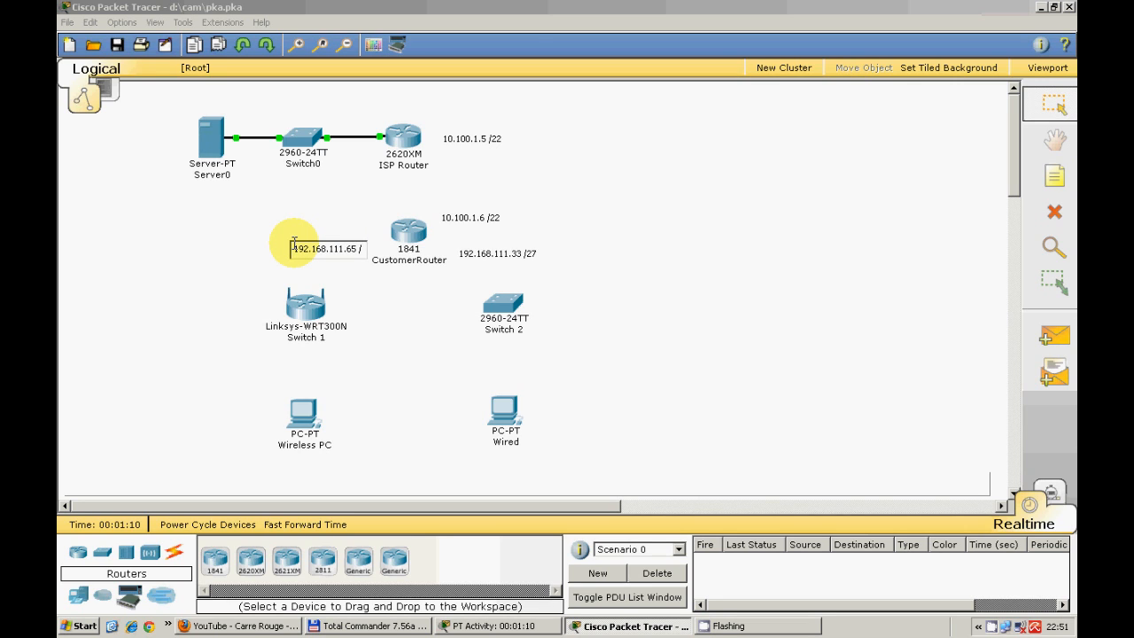
pyautogui.write('27')
pyautogui.click(251, 256)
pyautogui.moveTo(304, 249); pyautogui.dragTo(306, 240)
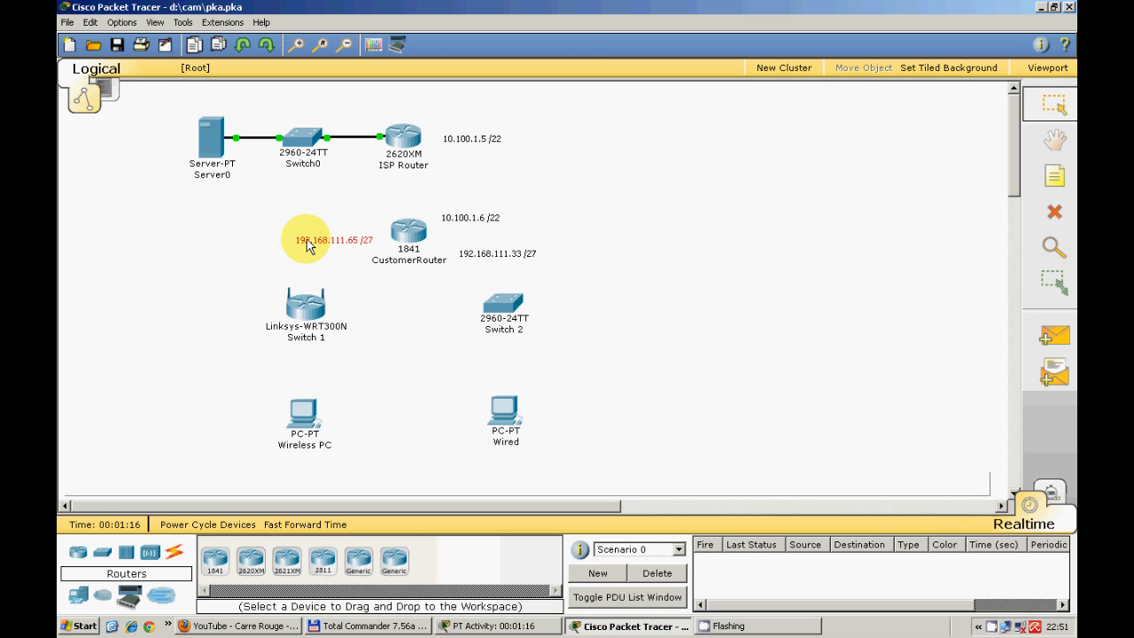
# Connect the ISP Router's Serial0/0 port to the CustomerRouter's Serial0/0/0 port with a Serial DTE cable.
pyautogui.click(173, 552)
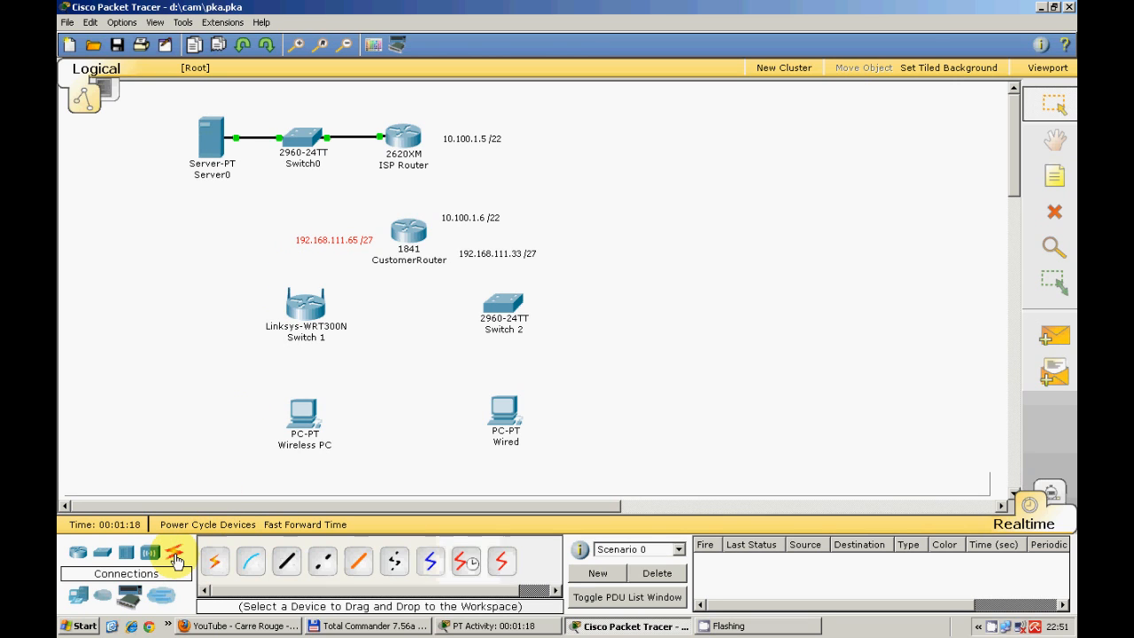
pyautogui.click(500, 561)
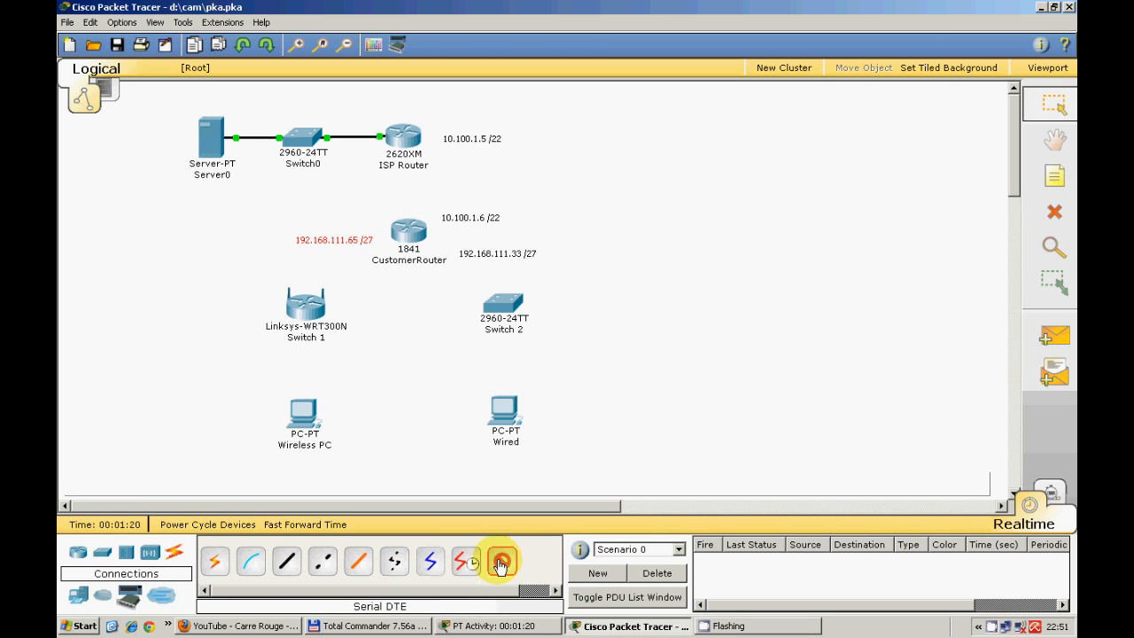
pyautogui.click(401, 133)
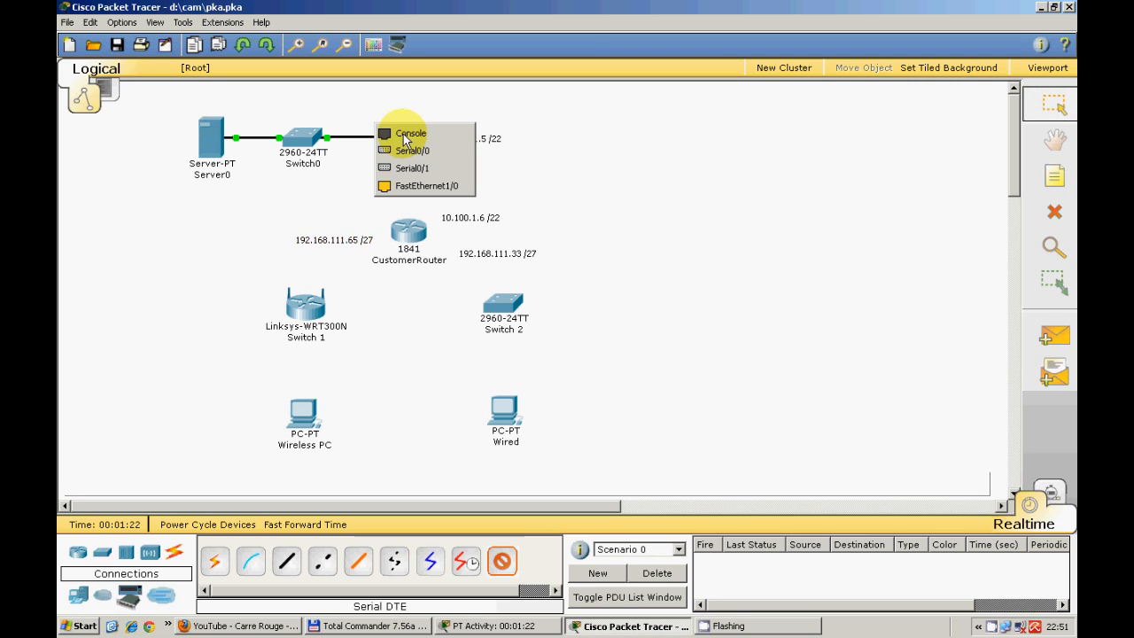
pyautogui.click(410, 150)
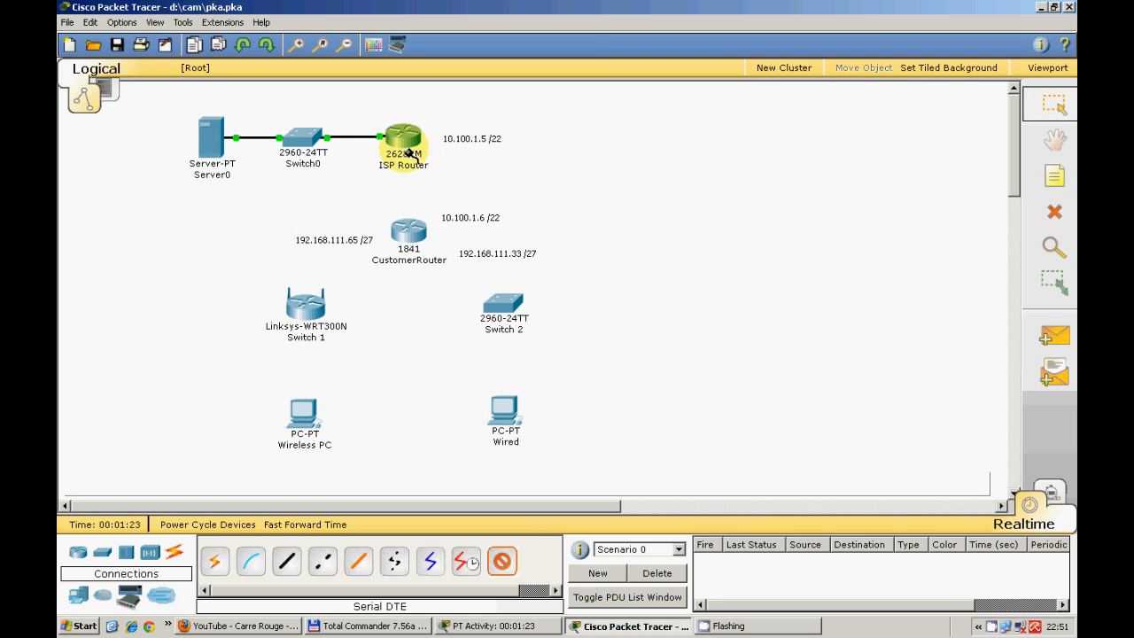
pyautogui.click(410, 228)
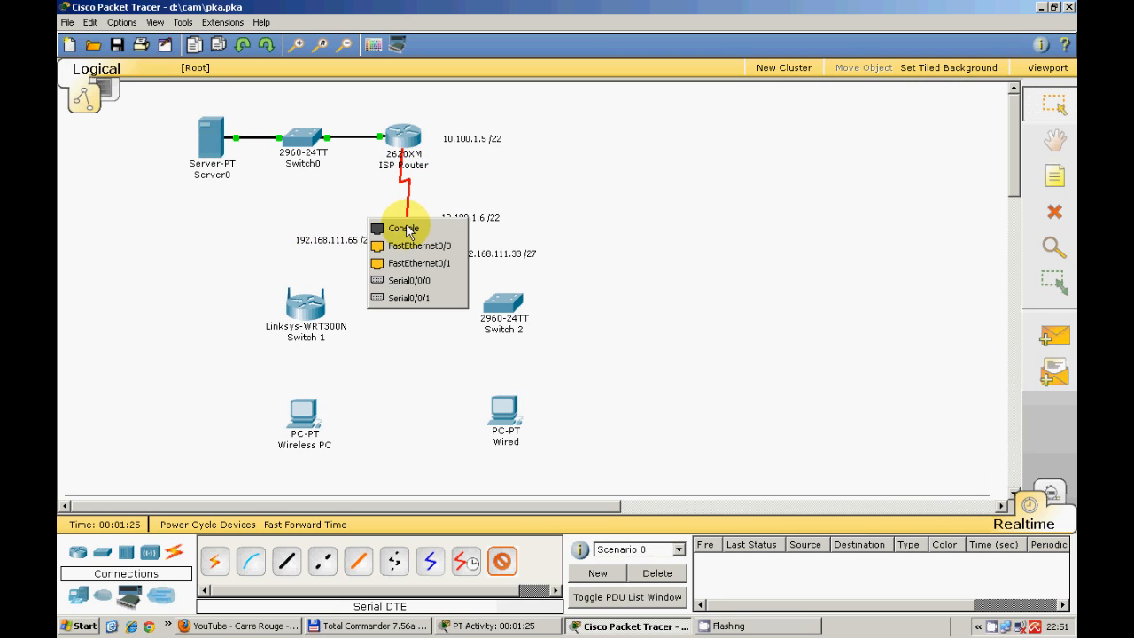
pyautogui.click(405, 280)
# Add the line "s0/0" above the address in the ISP Router's note and move the note closer to the router.
pyautogui.click(448, 138)
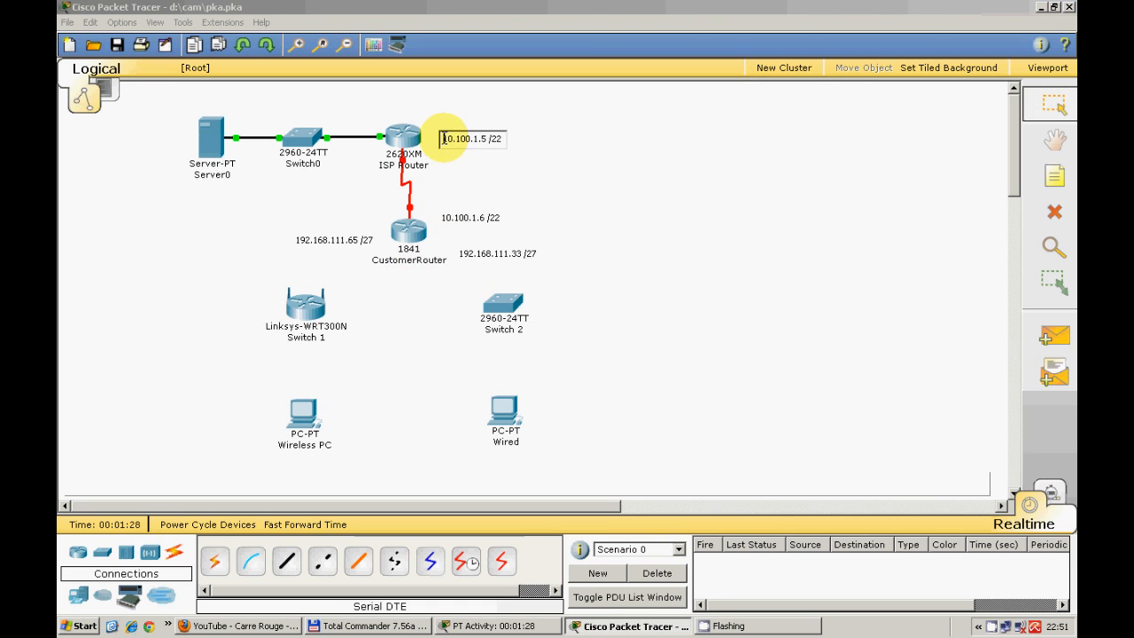
pyautogui.press('Return')
pyautogui.write('s')
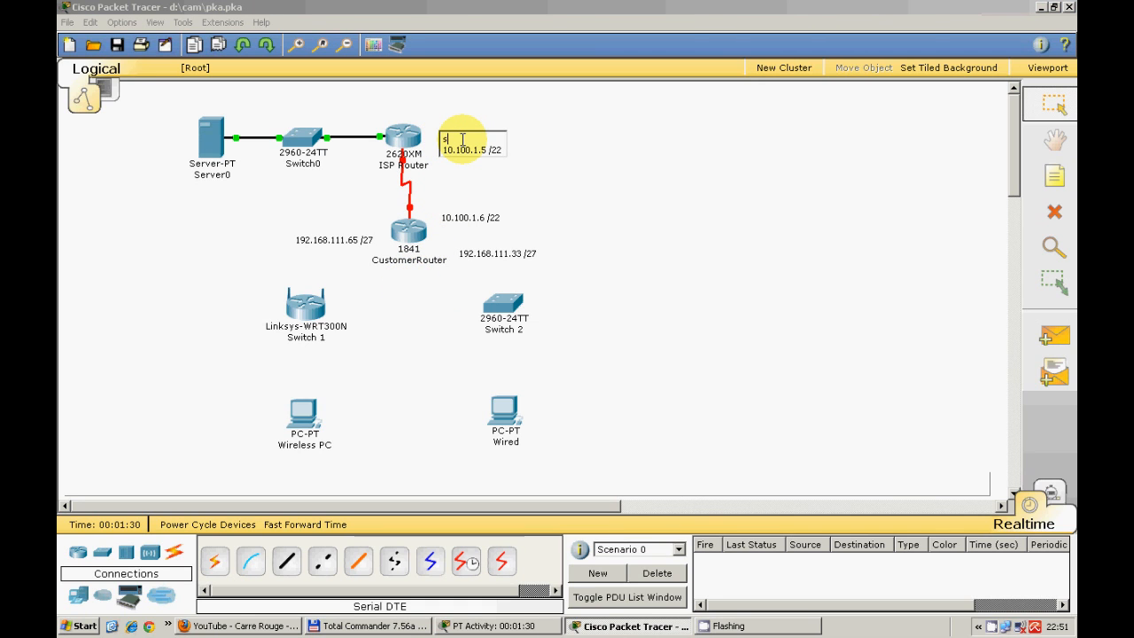
pyautogui.write('0/0 1')
pyautogui.write('0')
pyautogui.click(458, 118)
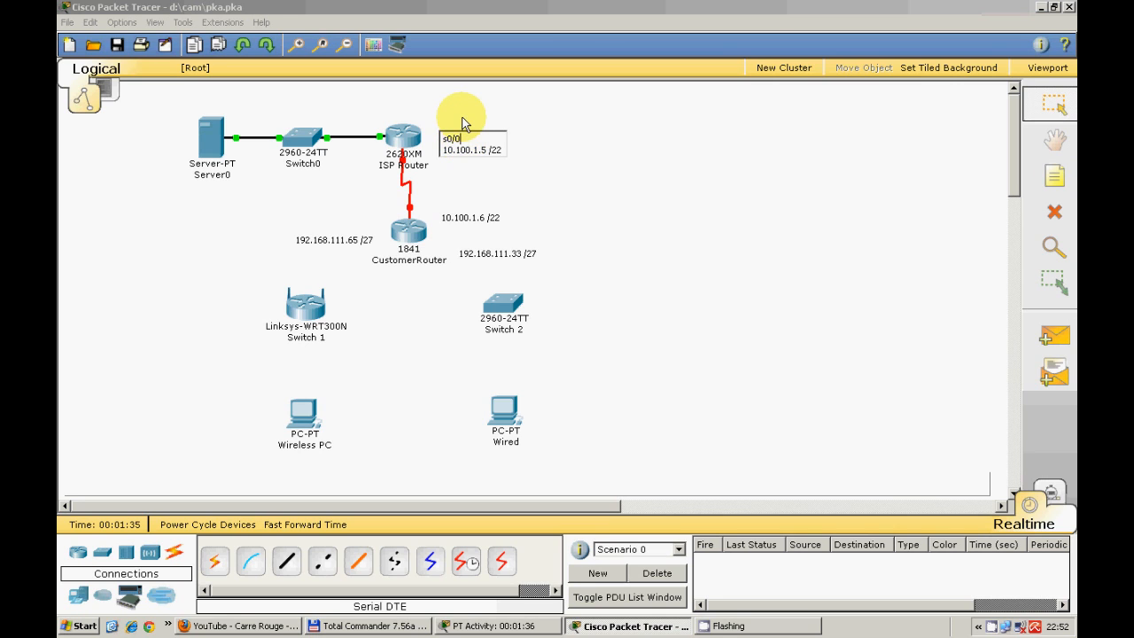
pyautogui.moveTo(455, 146); pyautogui.dragTo(440, 134)
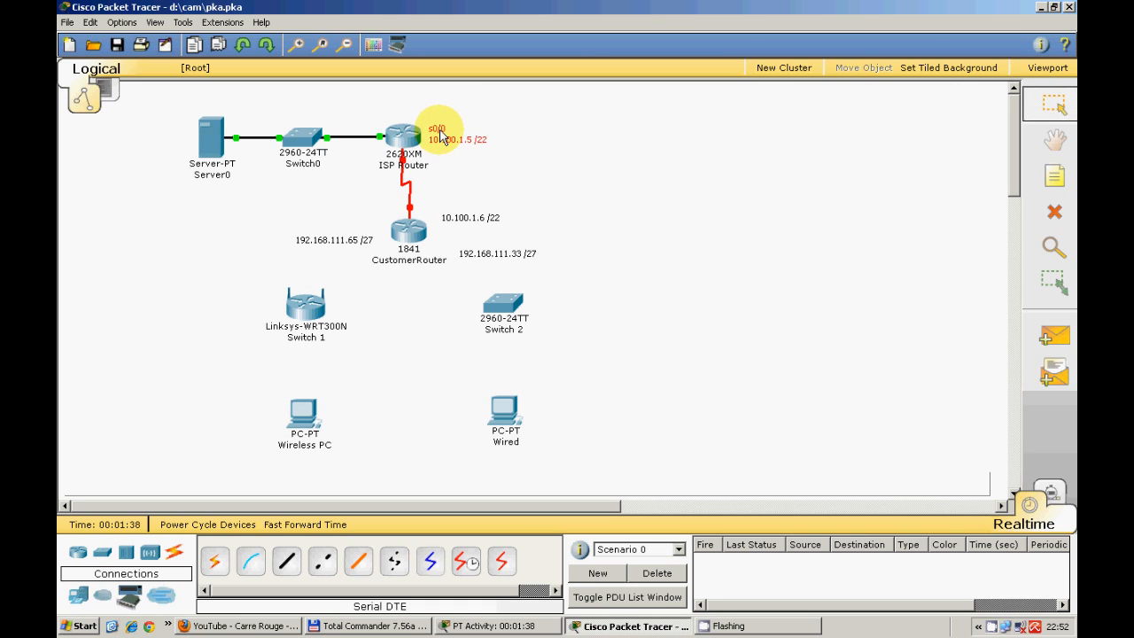
# Add the line "s0/0/0" above the 10.100.1.6 /22 address in its note and move the note closer to the CustomerRouter.
pyautogui.click(443, 224)
pyautogui.doubleClick(444, 220)
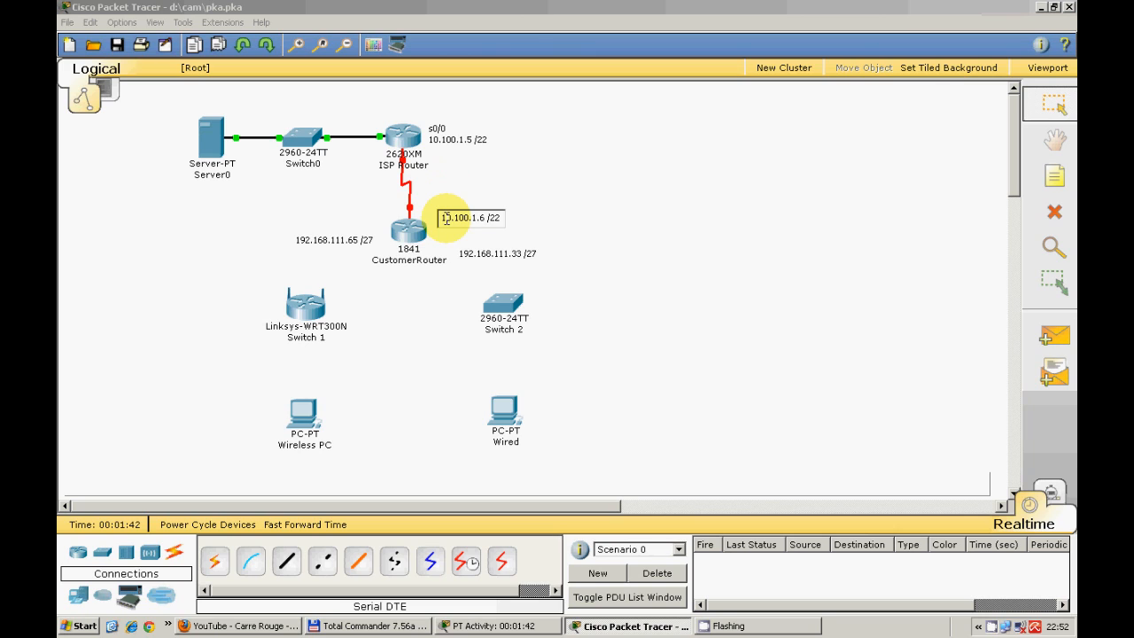
pyautogui.press('Return')
pyautogui.write('s0')
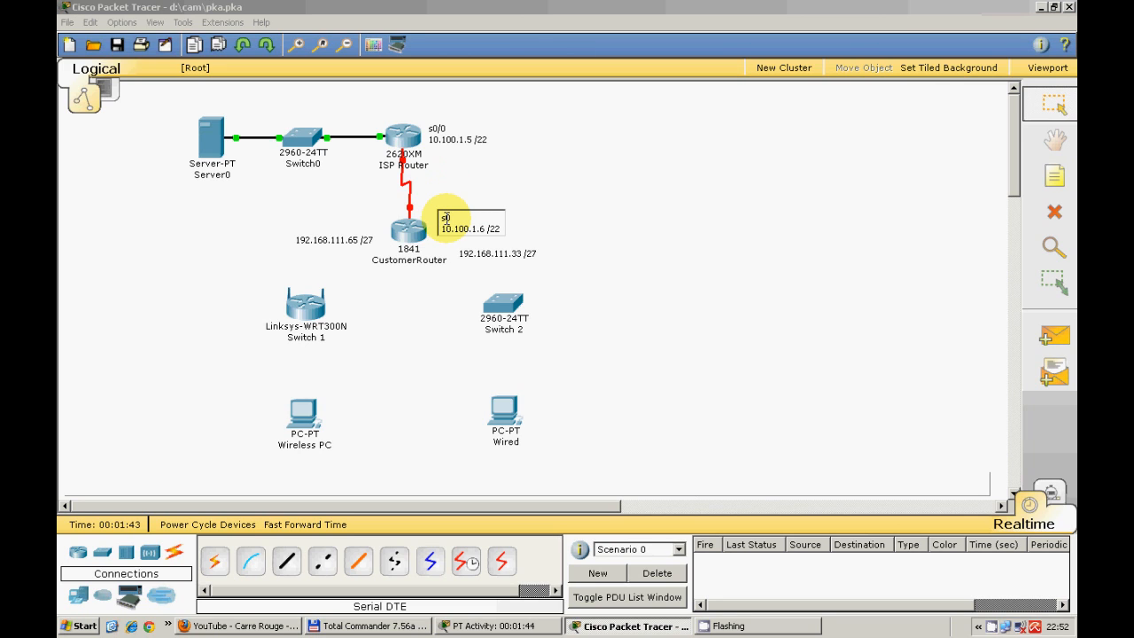
pyautogui.write('/0/0')
pyautogui.click(468, 188)
pyautogui.moveTo(463, 220); pyautogui.dragTo(452, 215)
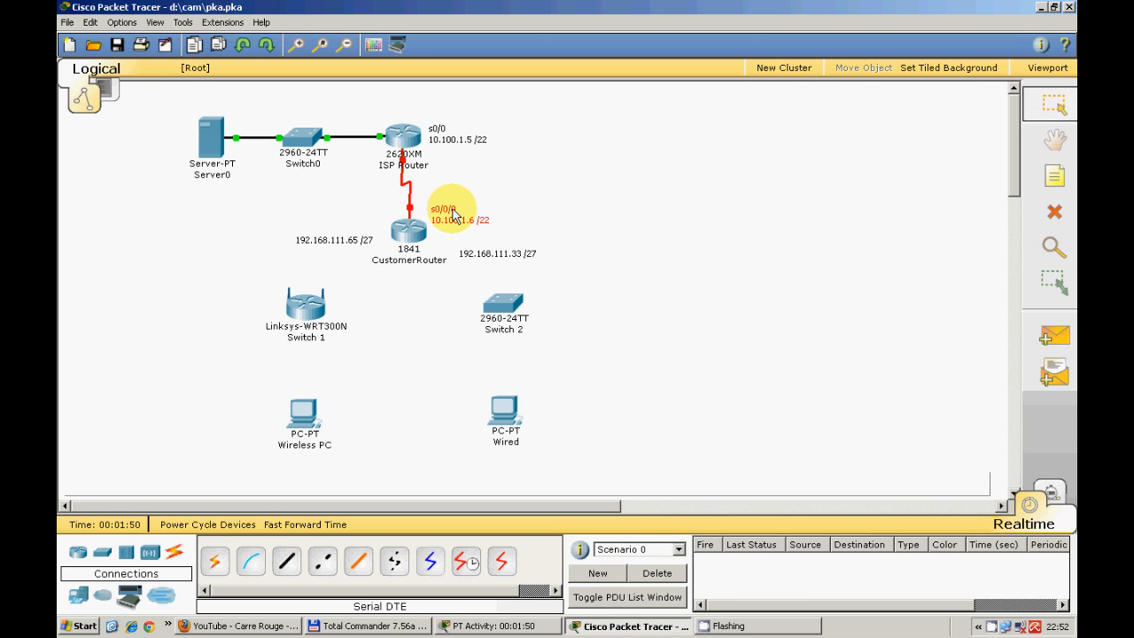
# Connect the CustomerRouter's FastEthernet0/0 to Switch 2's FastEthernet0/1 with a Copper Straight-Through cable.
pyautogui.click(286, 561)
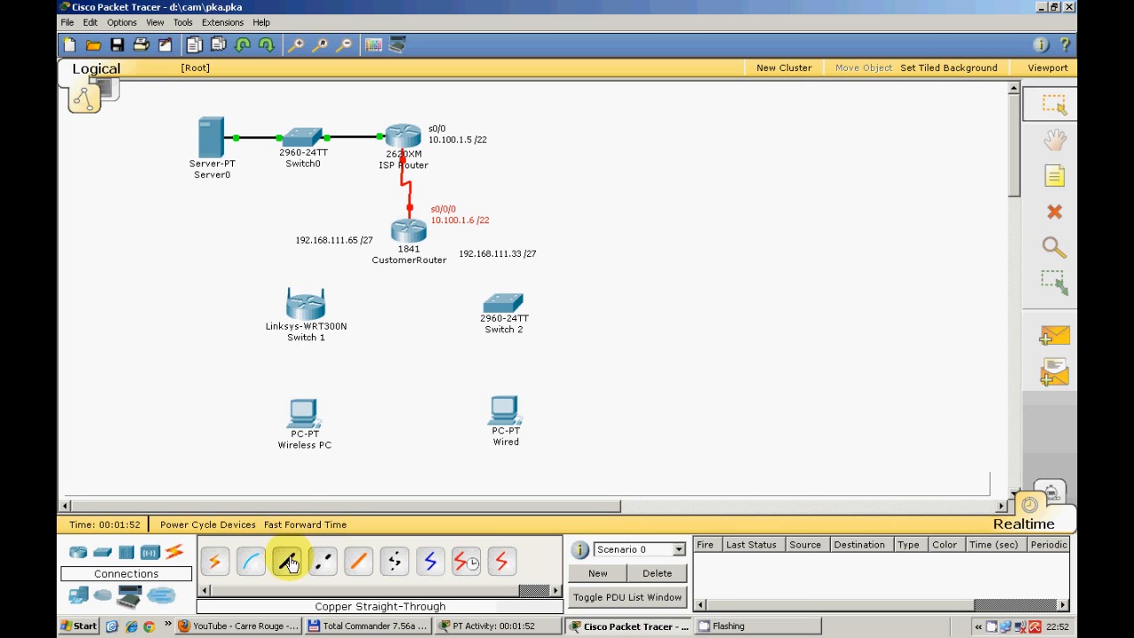
pyautogui.click(409, 232)
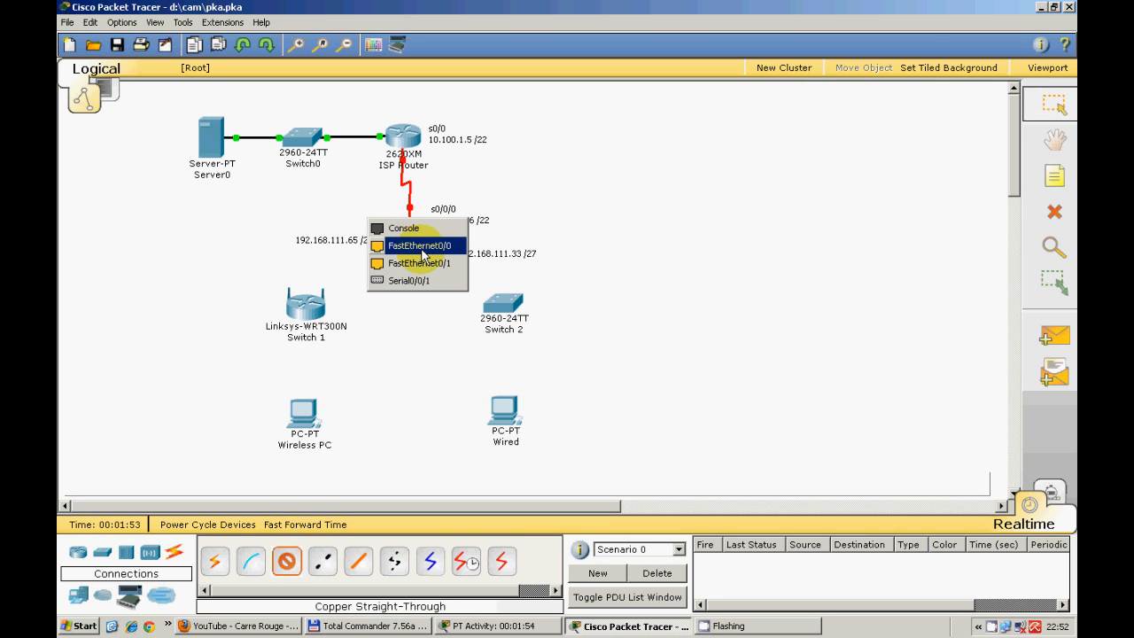
pyautogui.click(425, 247)
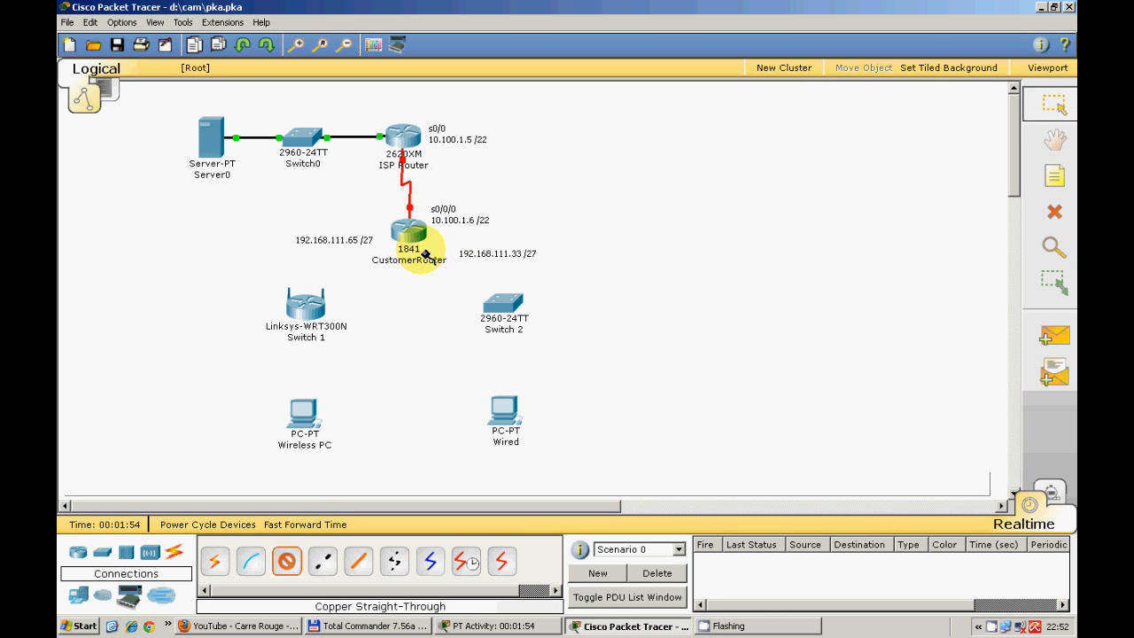
pyautogui.click(501, 305)
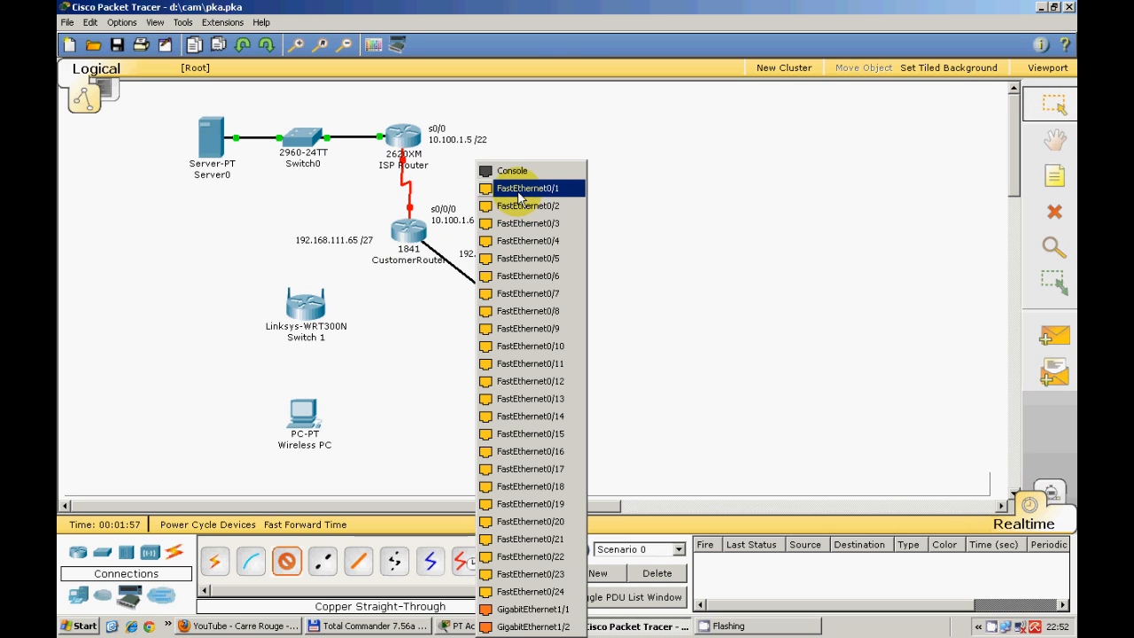
pyautogui.click(520, 198)
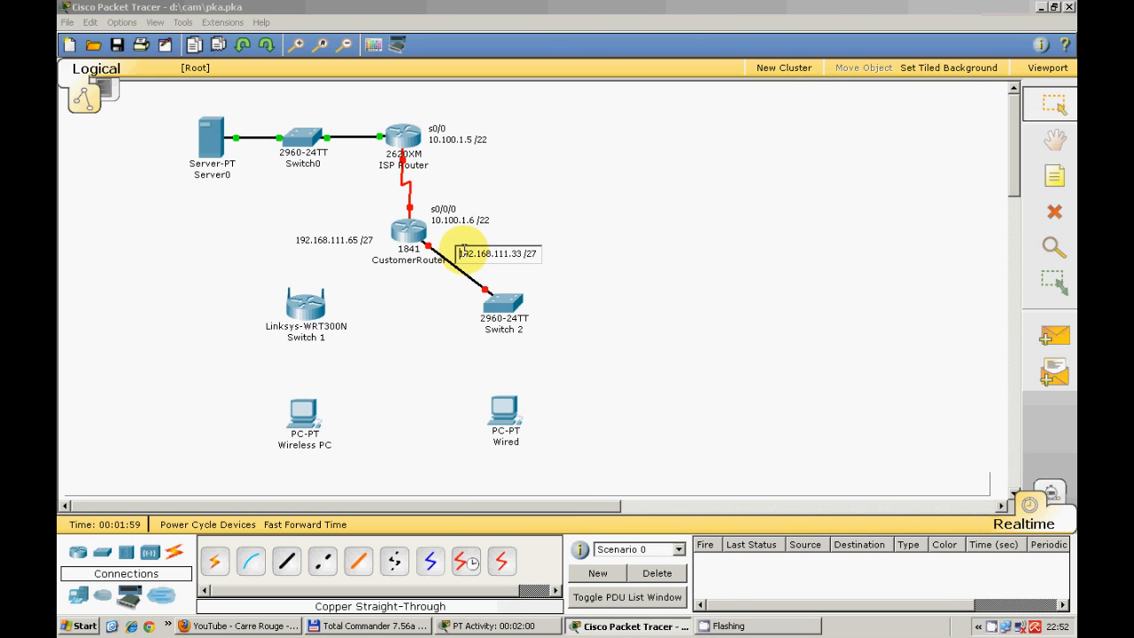
# Add the line "Fa0/0" above the 192.168.111.33 /27 address in its note and move the note closer to the CustomerRouter.
pyautogui.press('Return')
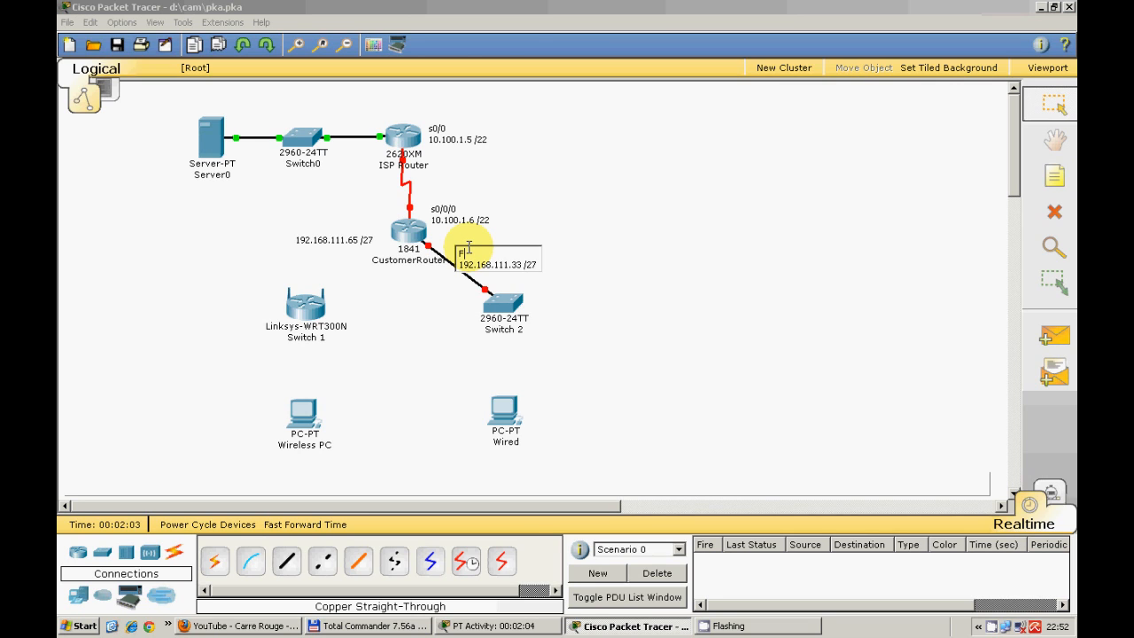
pyautogui.write('Fa0/0')
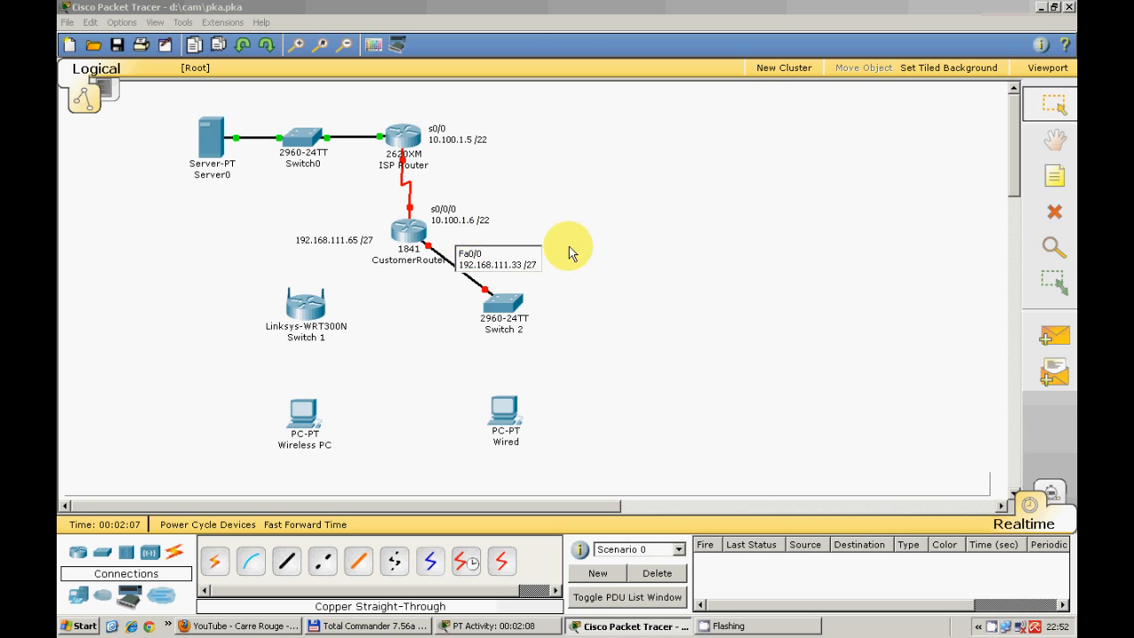
pyautogui.click(574, 247)
pyautogui.moveTo(479, 264); pyautogui.dragTo(471, 249)
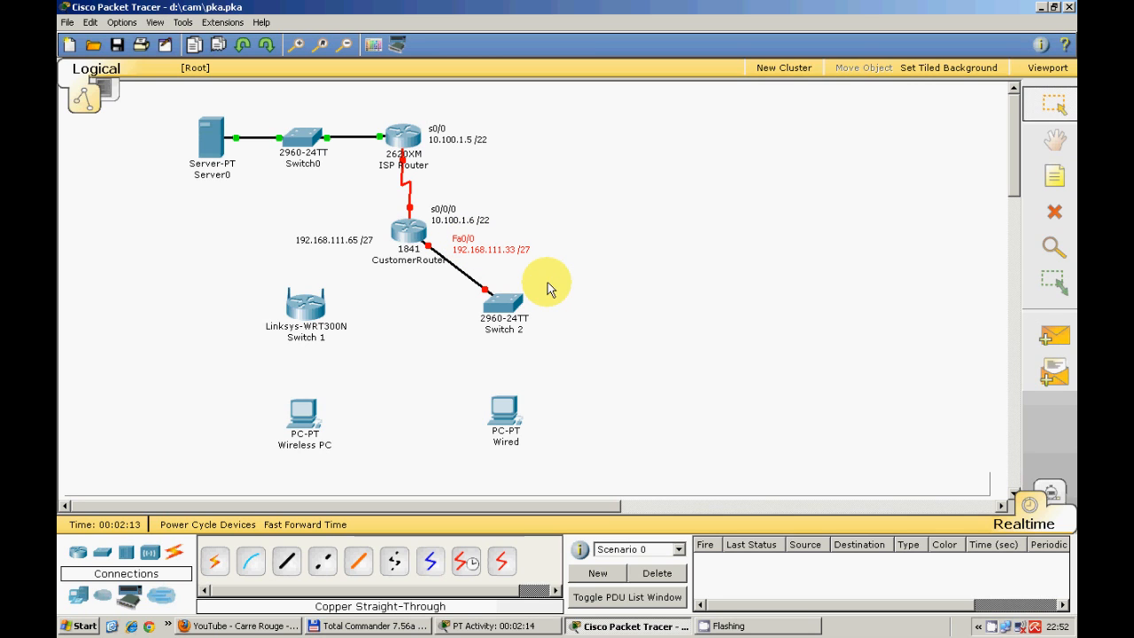
# Place a note reading "Fa0/1" just above Switch 2 at its cable end.
pyautogui.click(1054, 176)
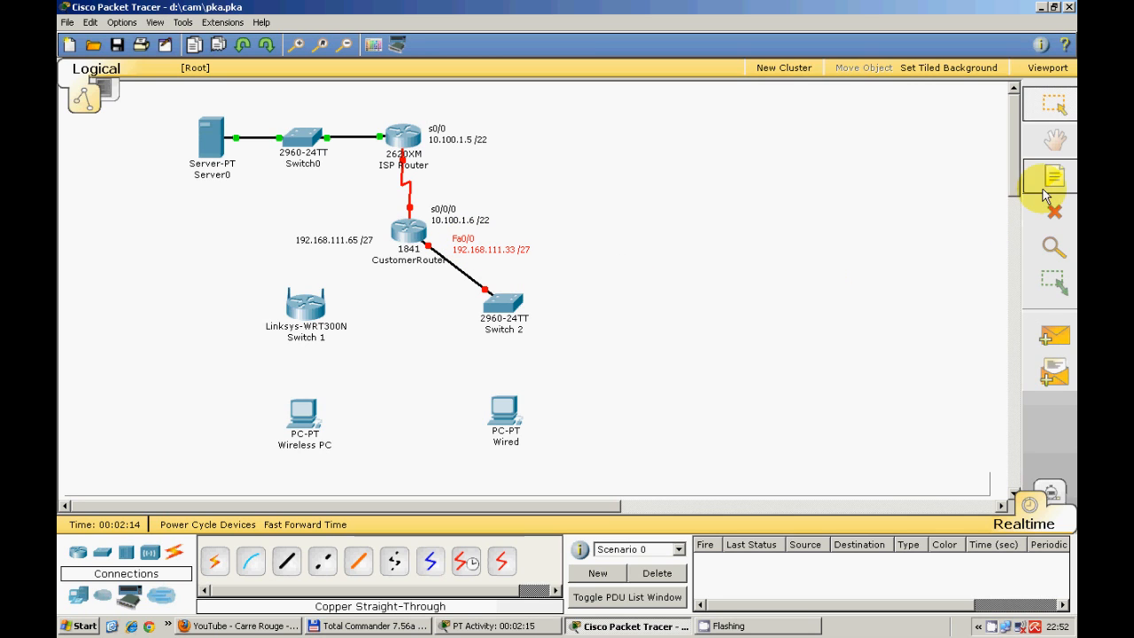
pyautogui.click(497, 279)
pyautogui.write('Fa0/1')
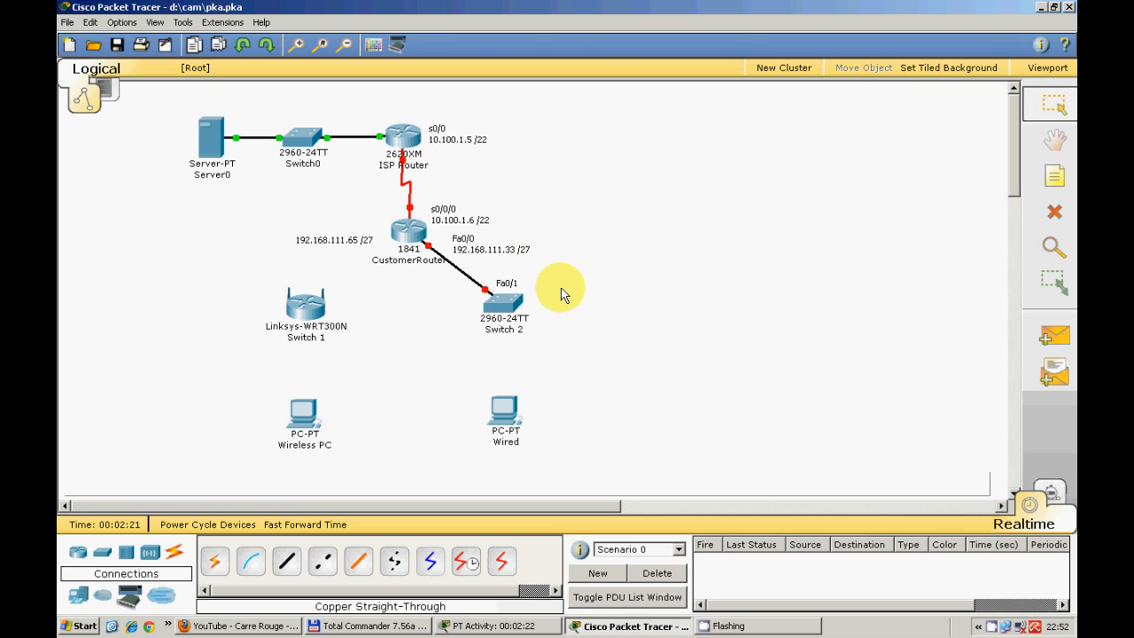
# Nudge the Fa0/1 note closer to Switch 2 and connect the CustomerRouter's FastEthernet0/1 to Switch 1 with a Copper Cross-Over cable.
pyautogui.click(512, 285)
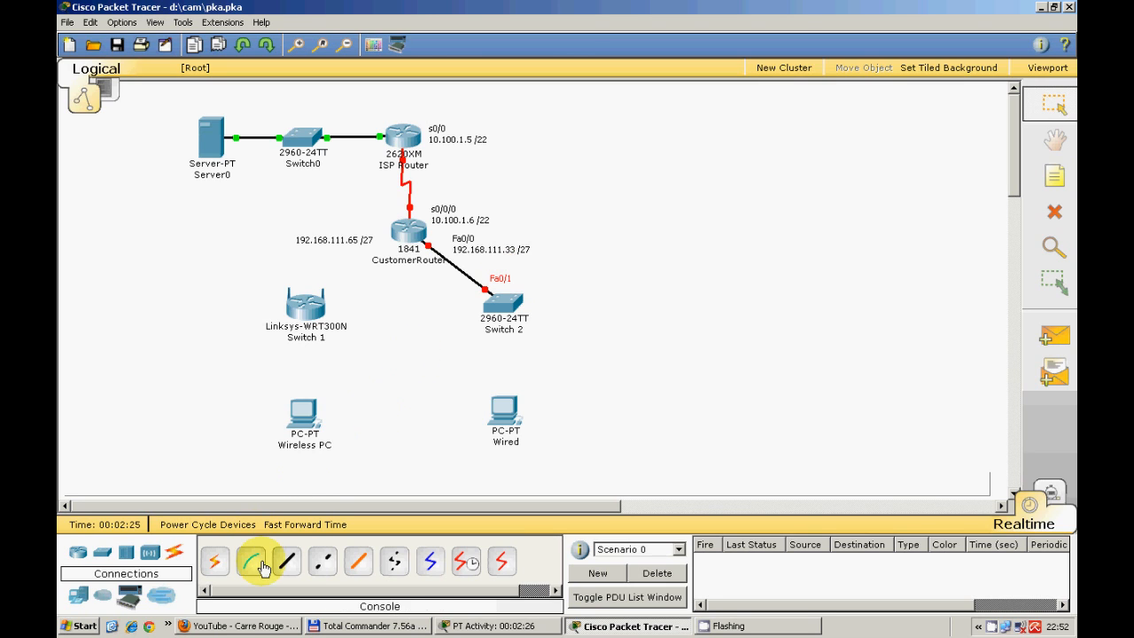
pyautogui.click(322, 562)
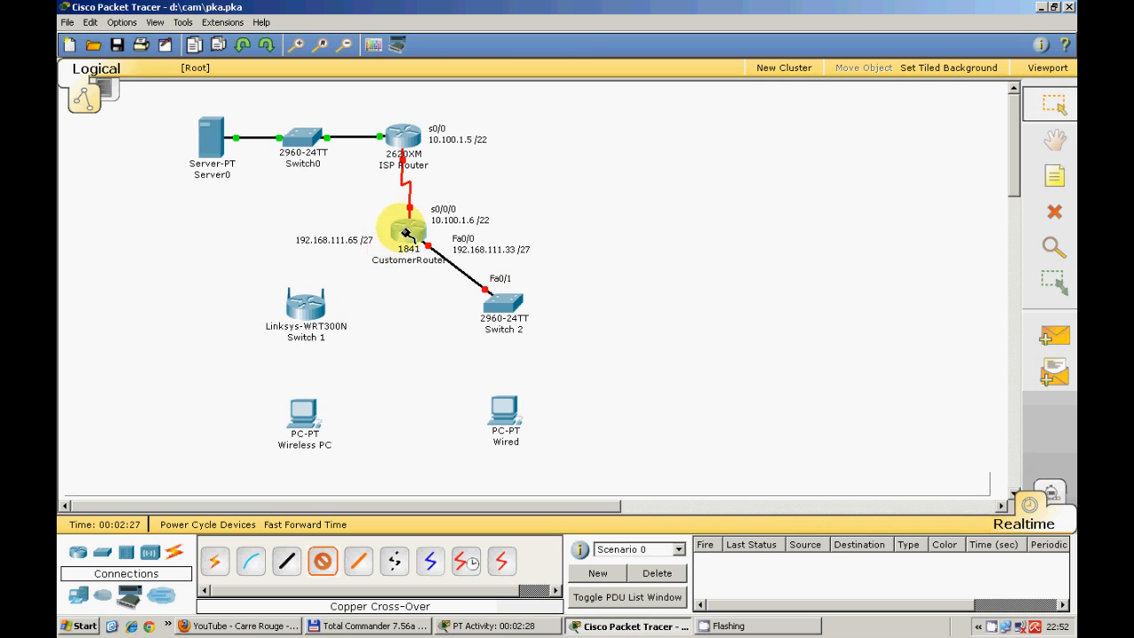
pyautogui.click(406, 232)
pyautogui.click(409, 242)
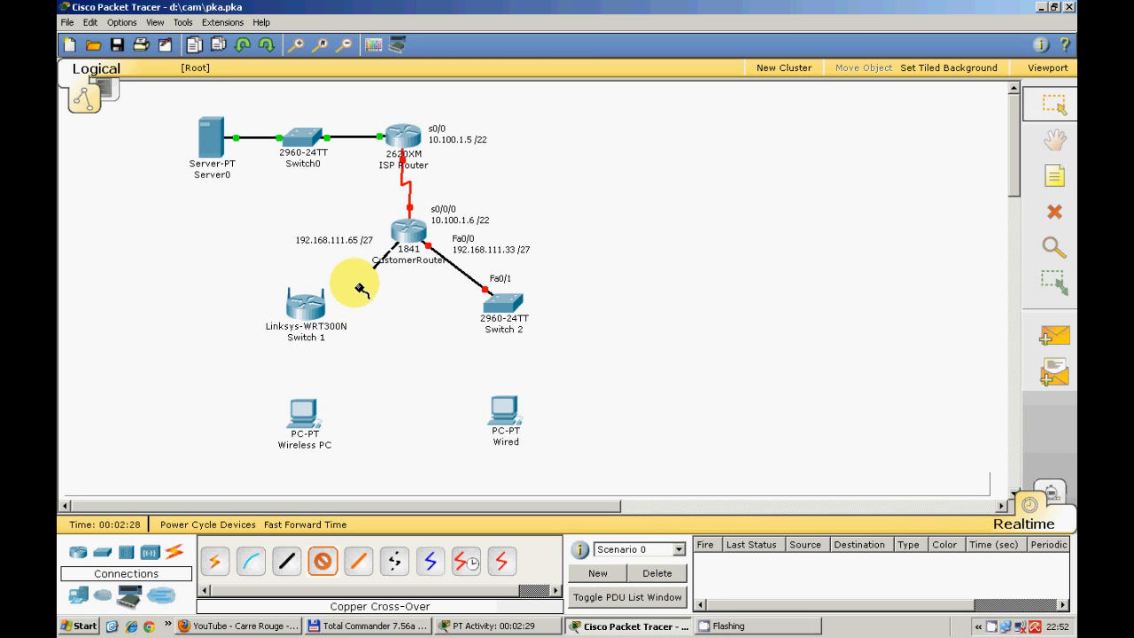
pyautogui.click(313, 306)
pyautogui.click(309, 299)
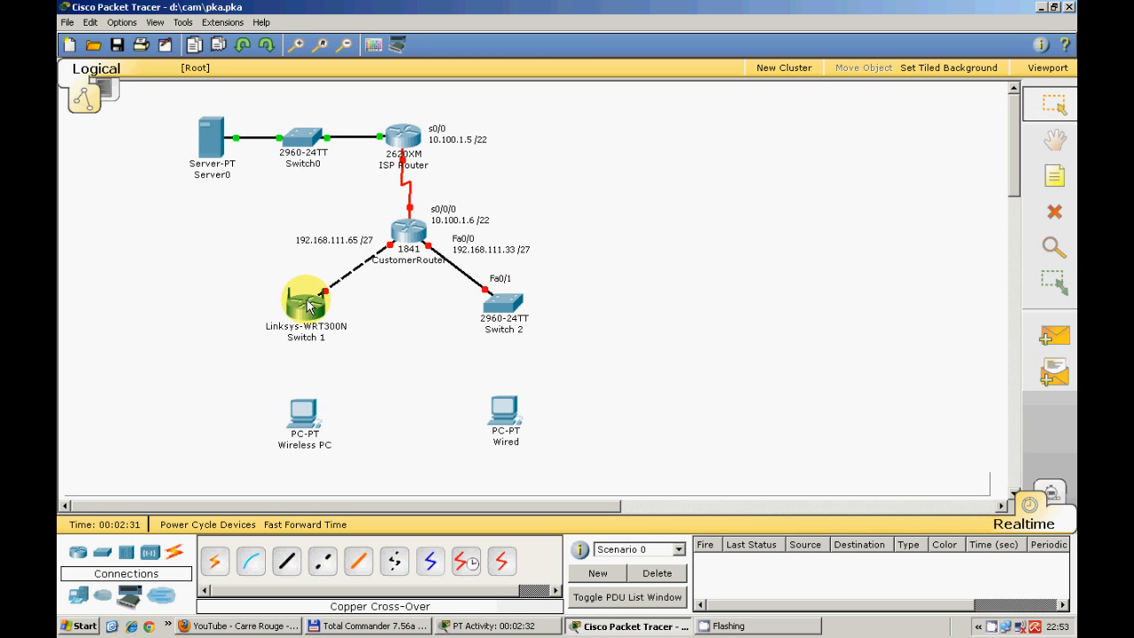
# Add the line "Fa0/1" above the 192.168.111.65 /27 address in its note and align the note beside the CustomerRouter.
pyautogui.doubleClick(298, 239)
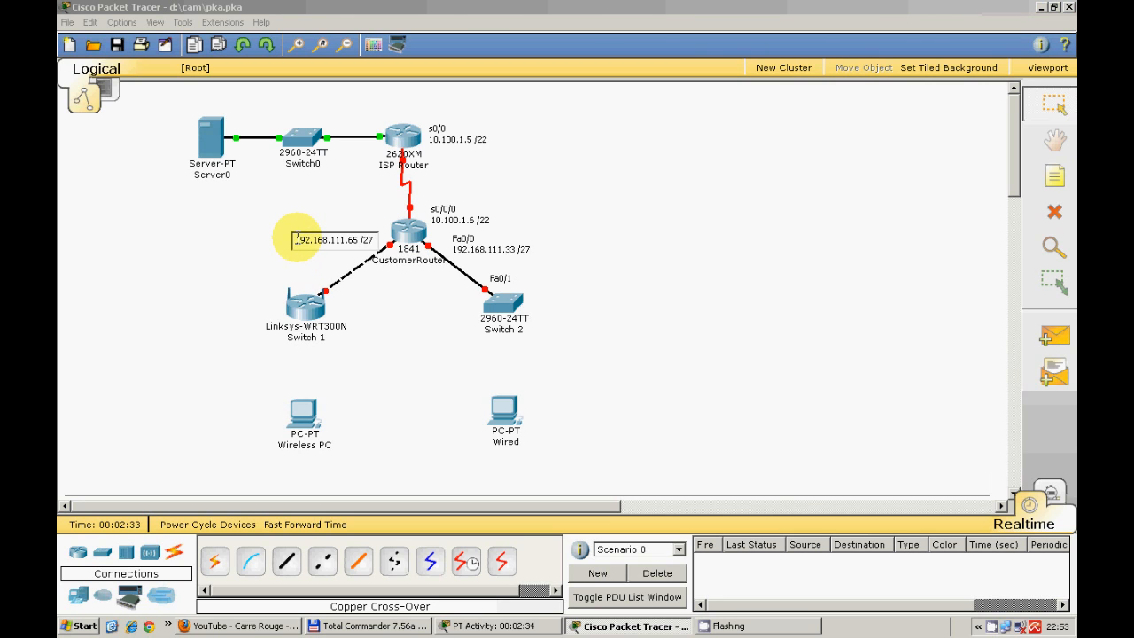
pyautogui.press('Return')
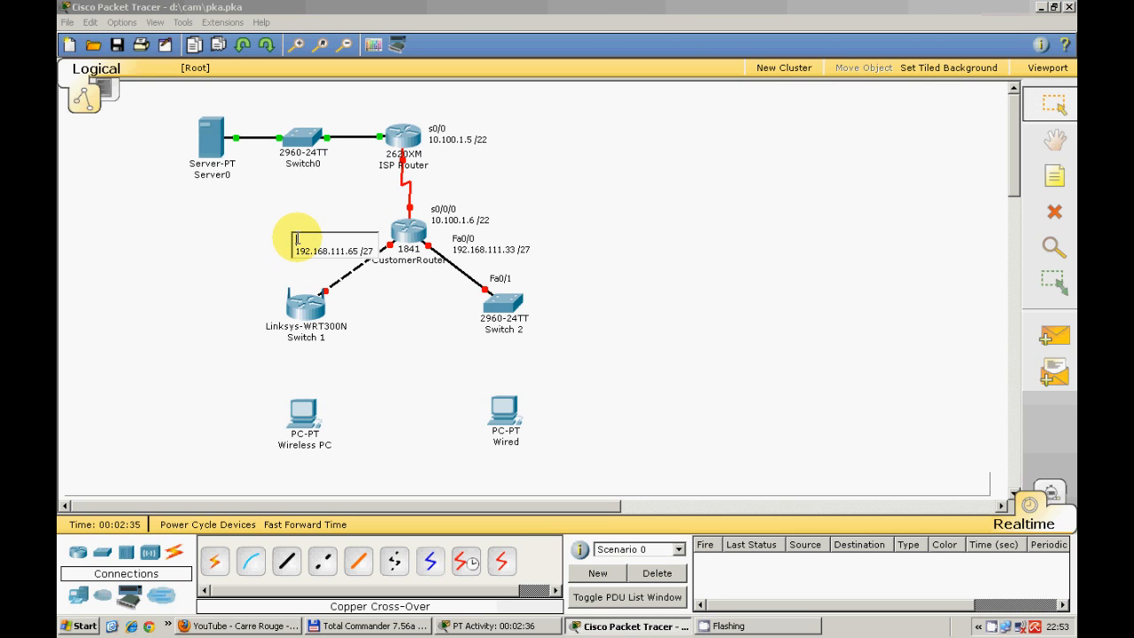
pyautogui.write('Fa0/1')
pyautogui.click(218, 241)
pyautogui.moveTo(358, 239); pyautogui.dragTo(363, 236)
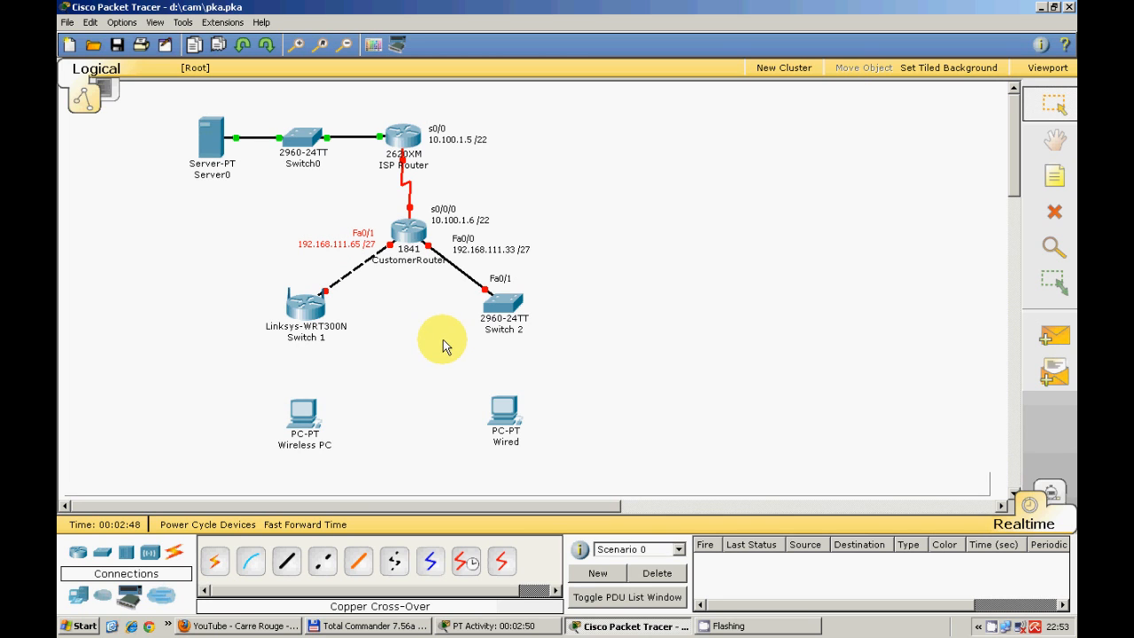
# Connect Switch 2 to the Wired PC's FastEthernet port with a Copper Straight-Through cable.
pyautogui.click(288, 561)
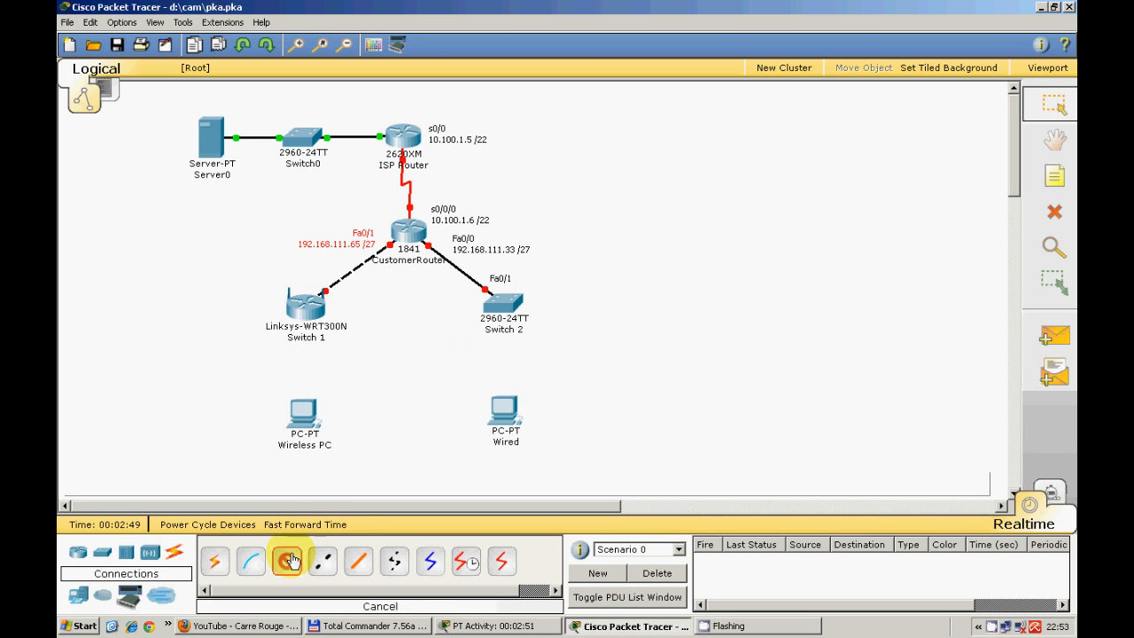
pyautogui.click(505, 310)
pyautogui.click(528, 206)
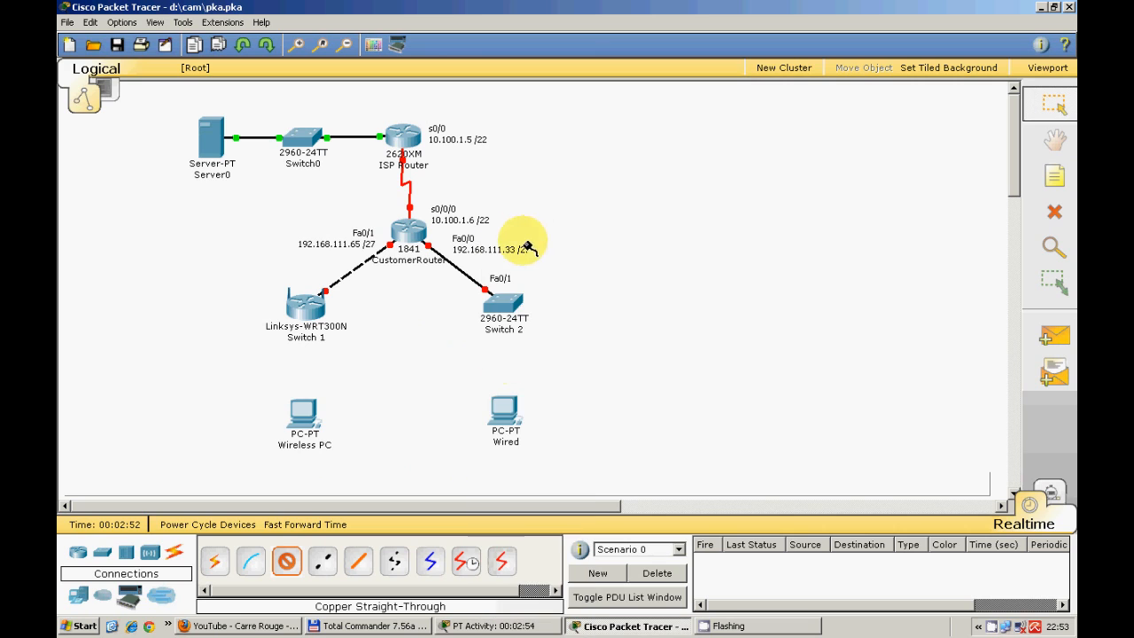
pyautogui.click(508, 410)
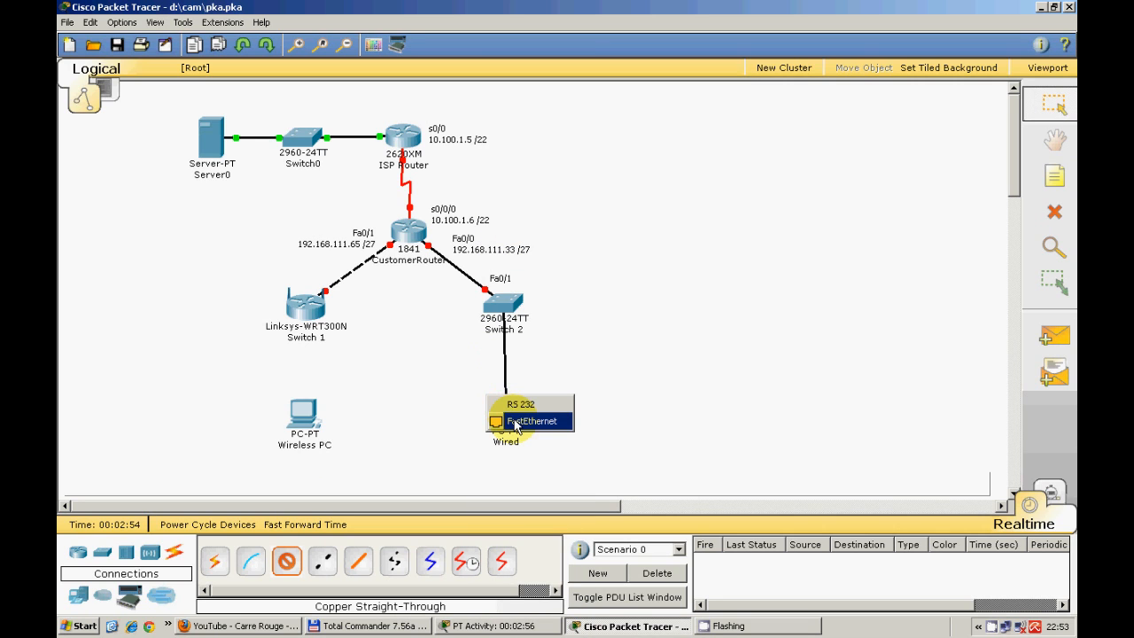
pyautogui.click(515, 421)
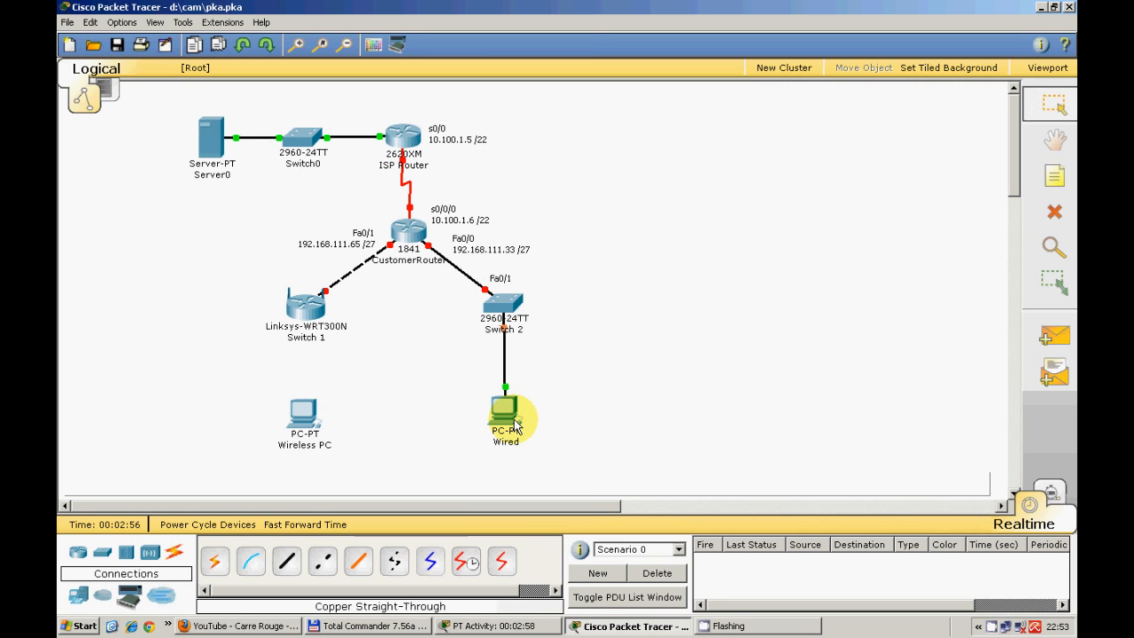
# Open the CustomerRouter's command line beside the topology and enter global configuration mode with en and conf t.
pyautogui.click(412, 232)
pyautogui.click(280, 117)
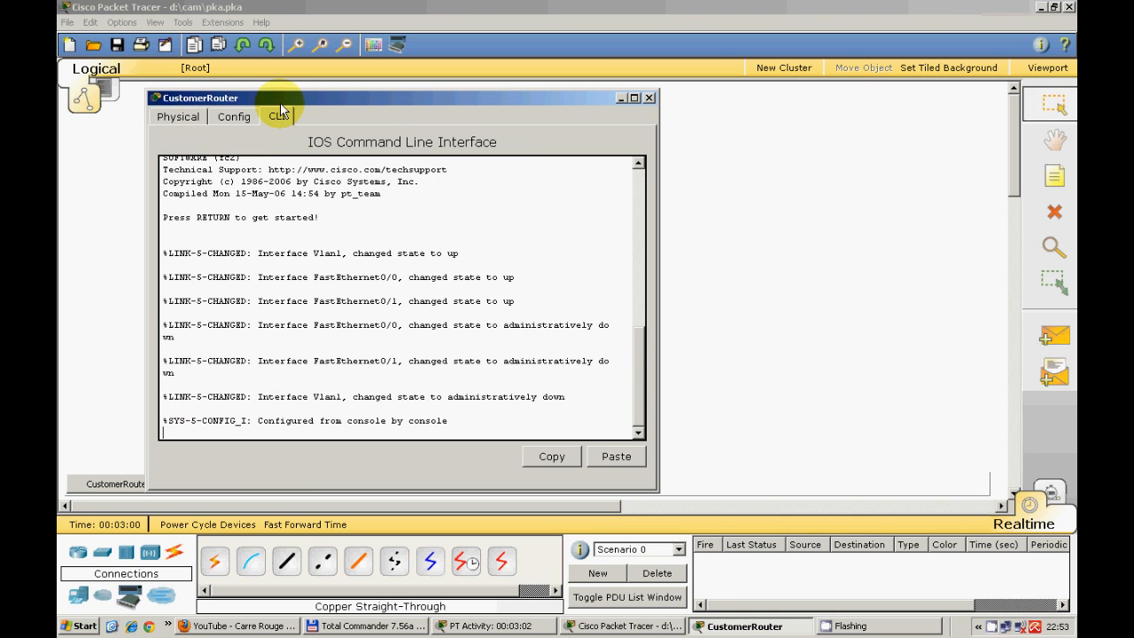
pyautogui.moveTo(277, 98); pyautogui.dragTo(687, 79)
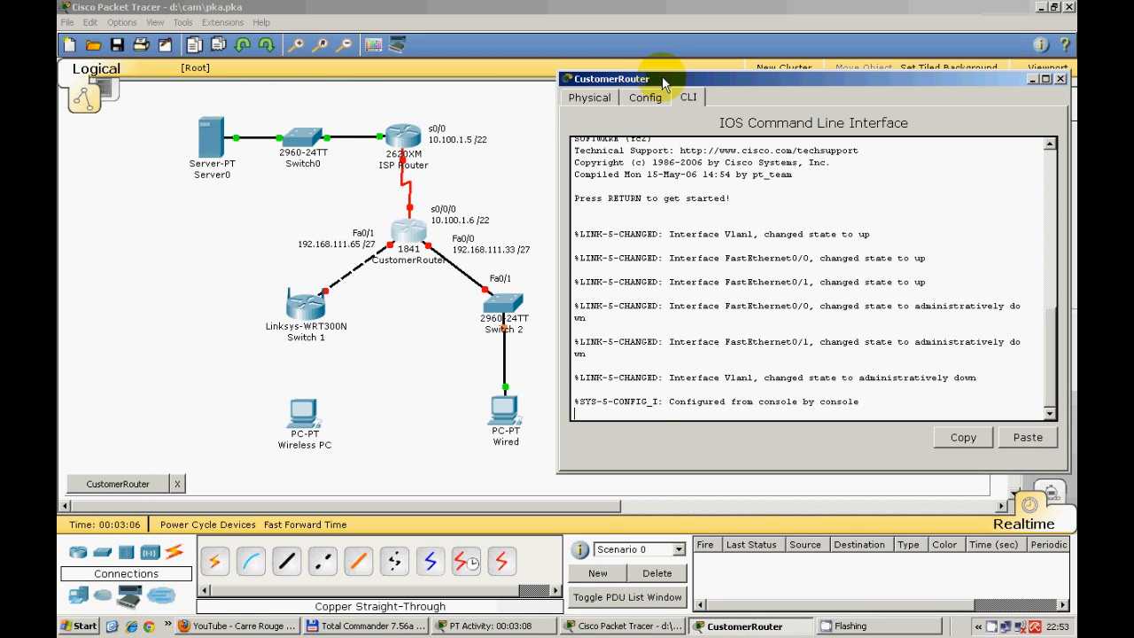
pyautogui.press('Return')
pyautogui.press('Return')
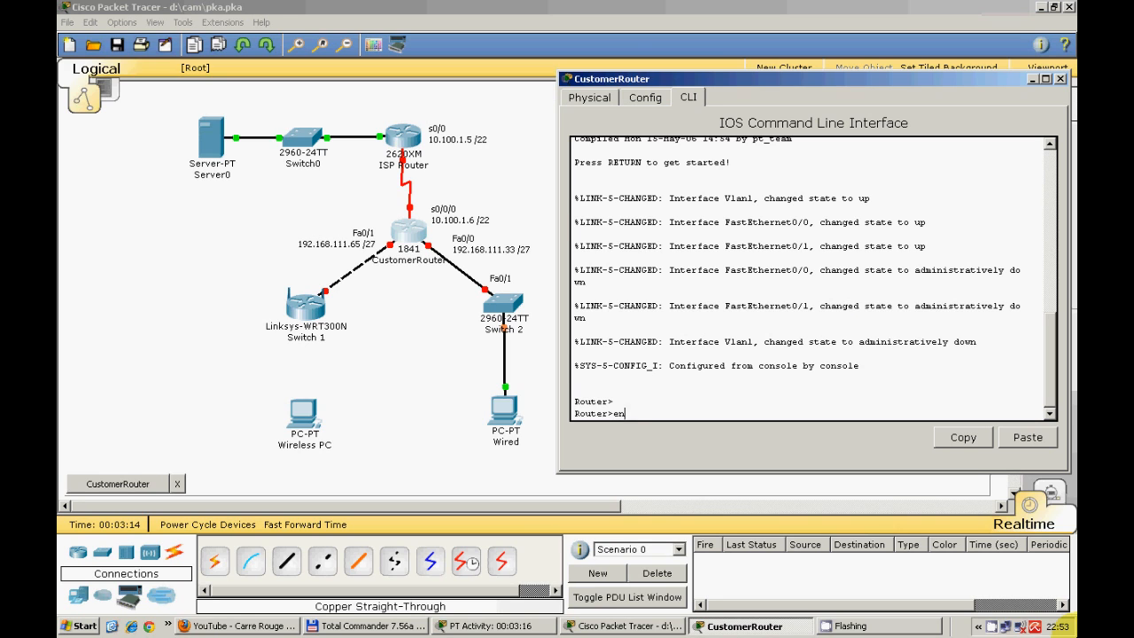
pyautogui.press('Return')
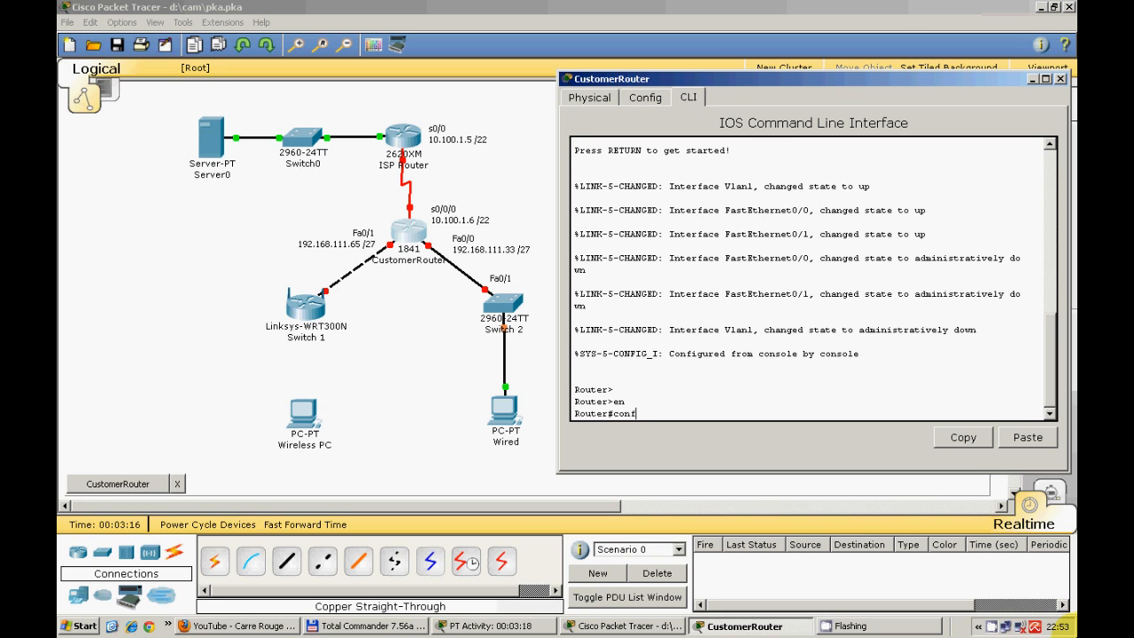
pyautogui.press('Return')
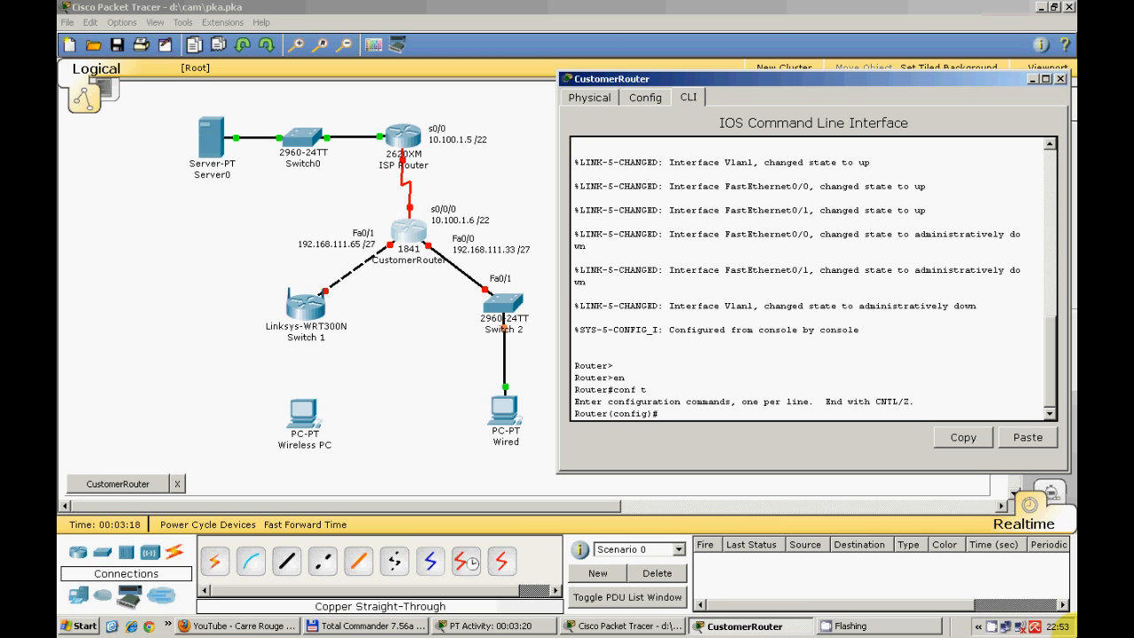
# Set the router's hostname to AnyCompany1.
pyautogui.write('host AnyCmompany')
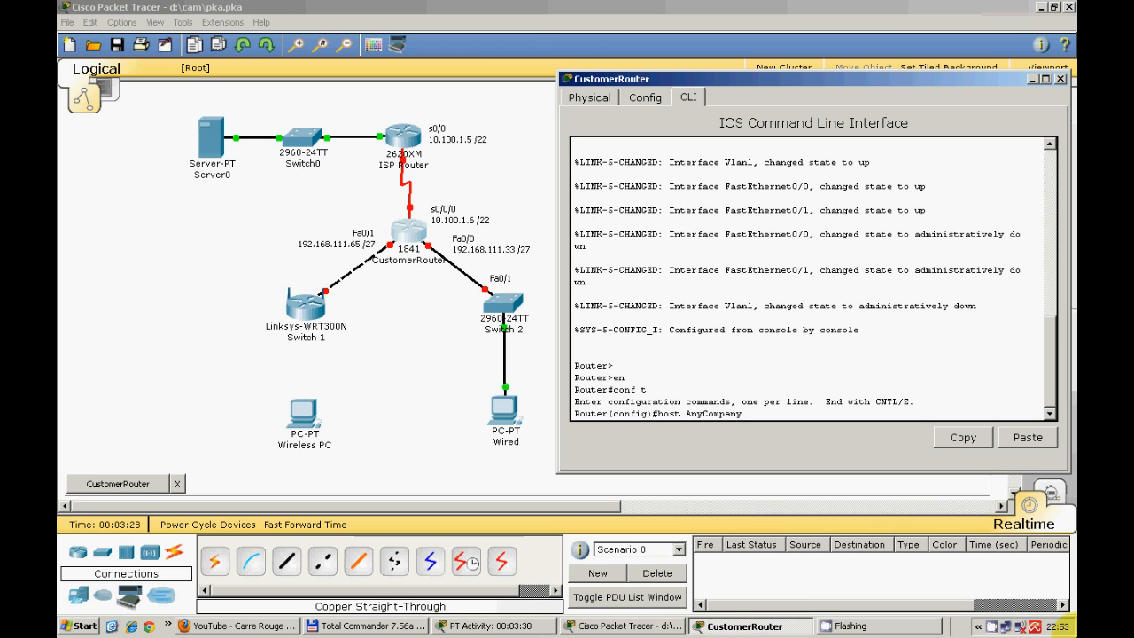
pyautogui.write('1')
pyautogui.press('Return')
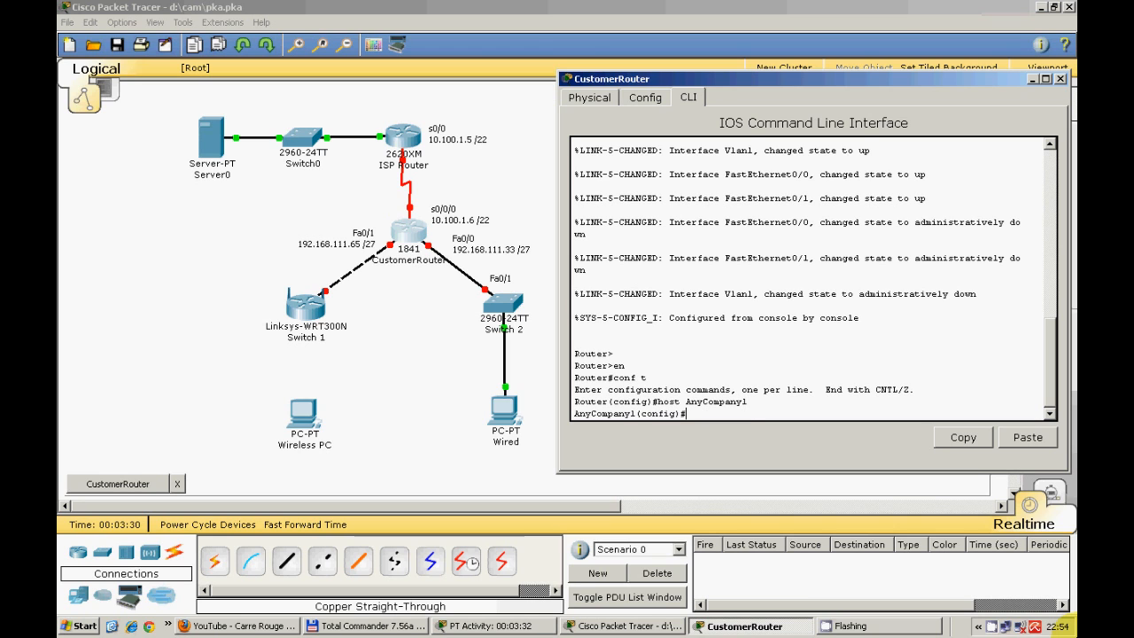
pyautogui.press('Return')
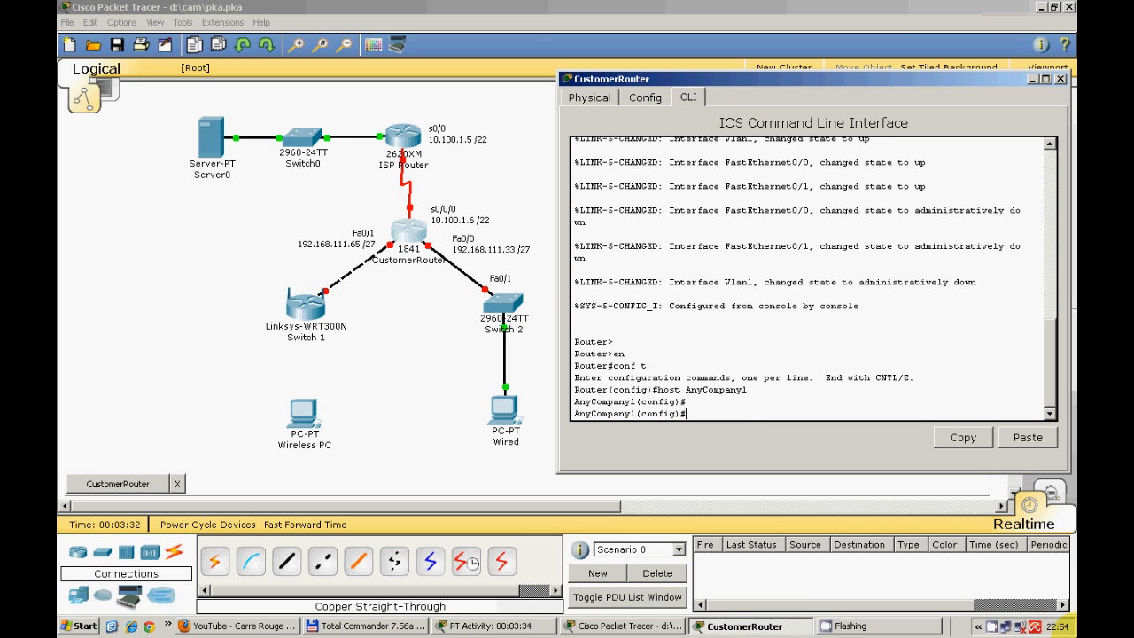
# Set the console password on line con 0, enable login and return to global configuration mode.
pyautogui.write('line con 0')
pyautogui.press('Return')
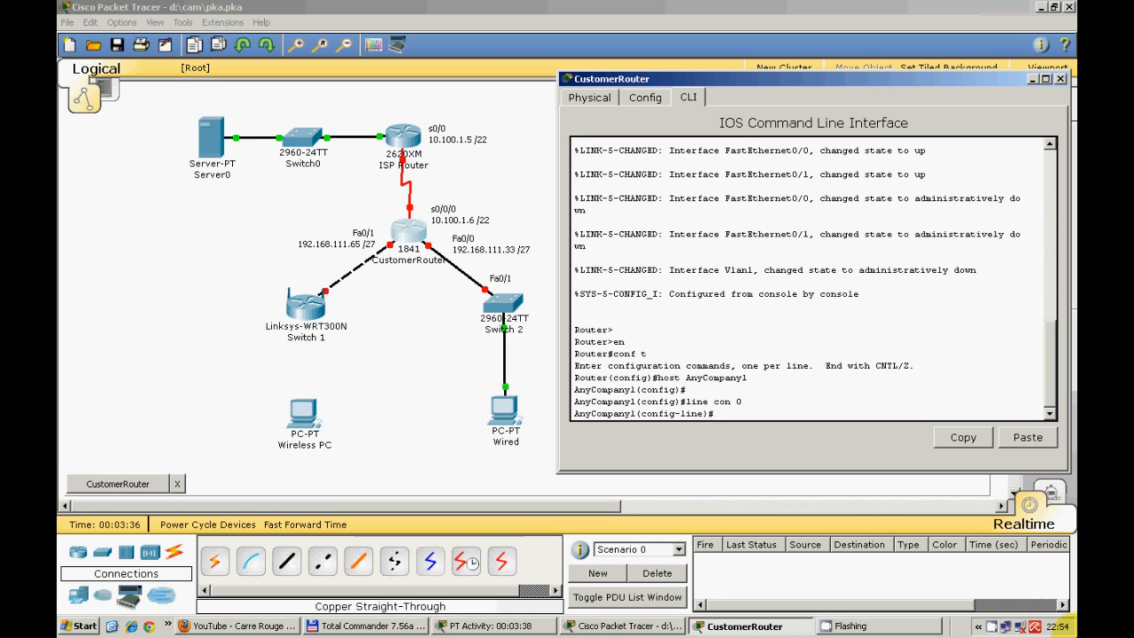
pyautogui.write('ss cisco')
pyautogui.press('Return')
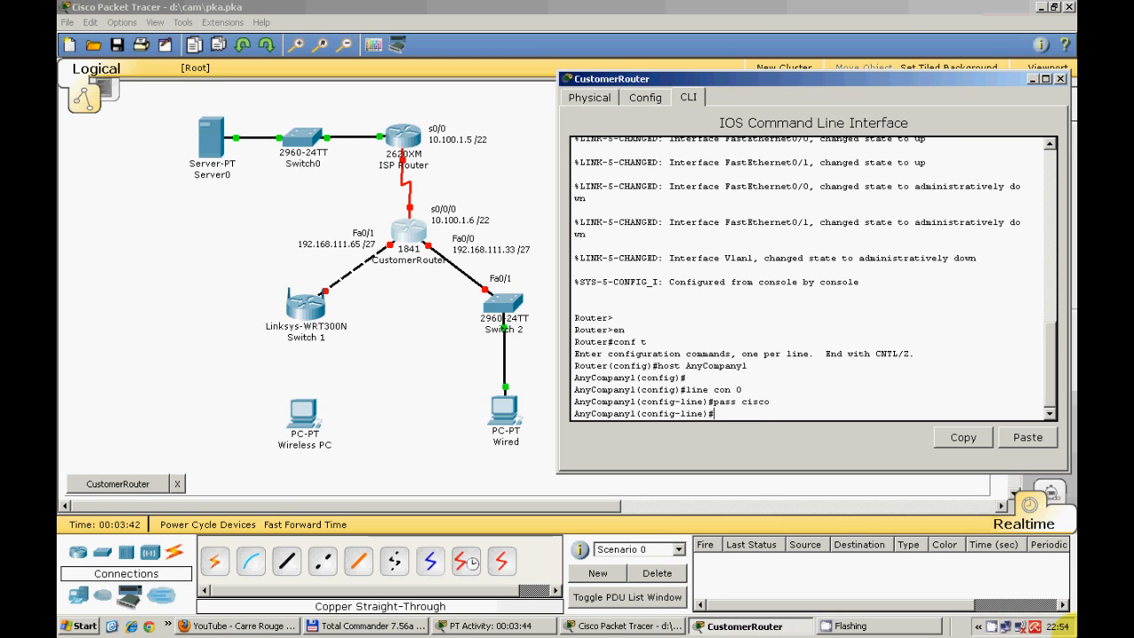
pyautogui.write('login')
pyautogui.press('Return')
pyautogui.write('exit')
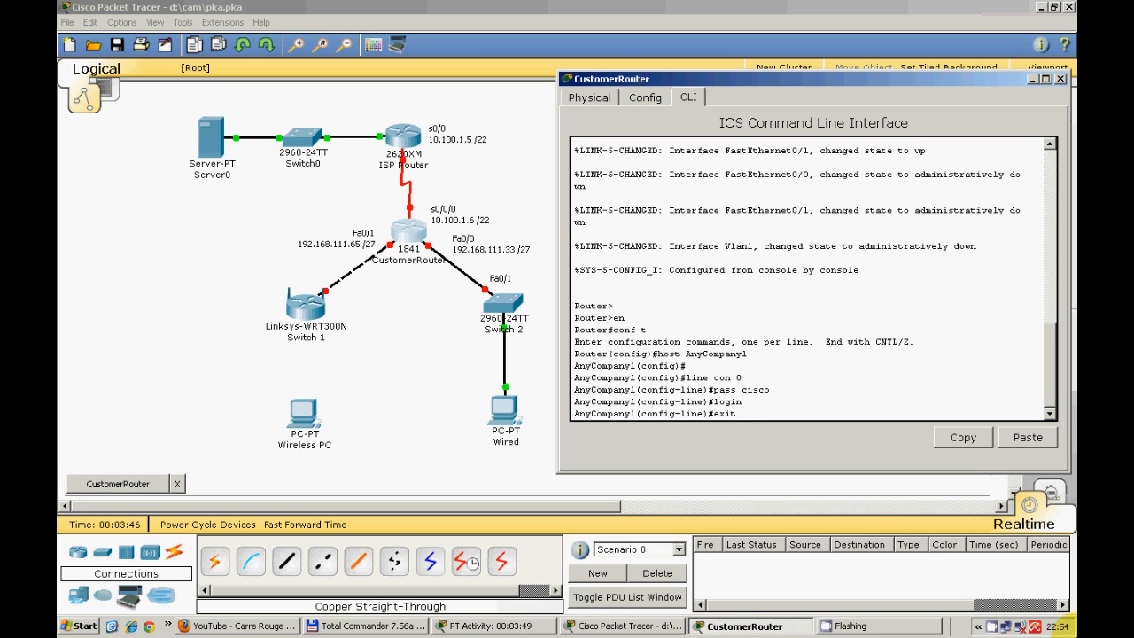
pyautogui.press('Return')
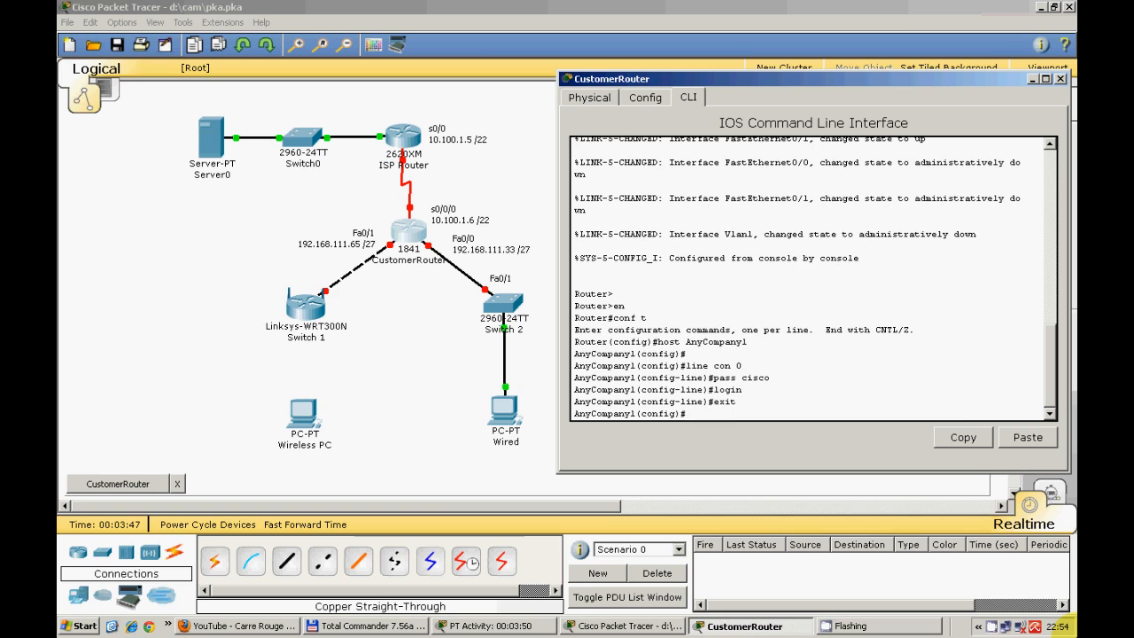
pyautogui.press('Return')
# Configure the router's enable password and enable secret.
pyautogui.write('enable pass cisco')
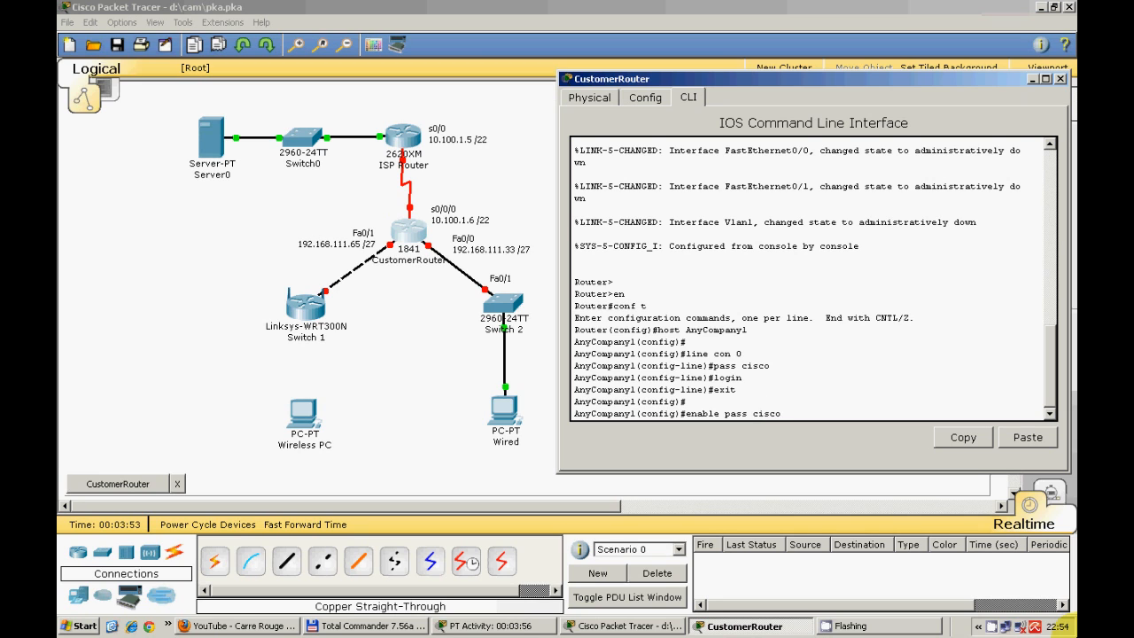
pyautogui.press('Return')
pyautogui.write('enab')
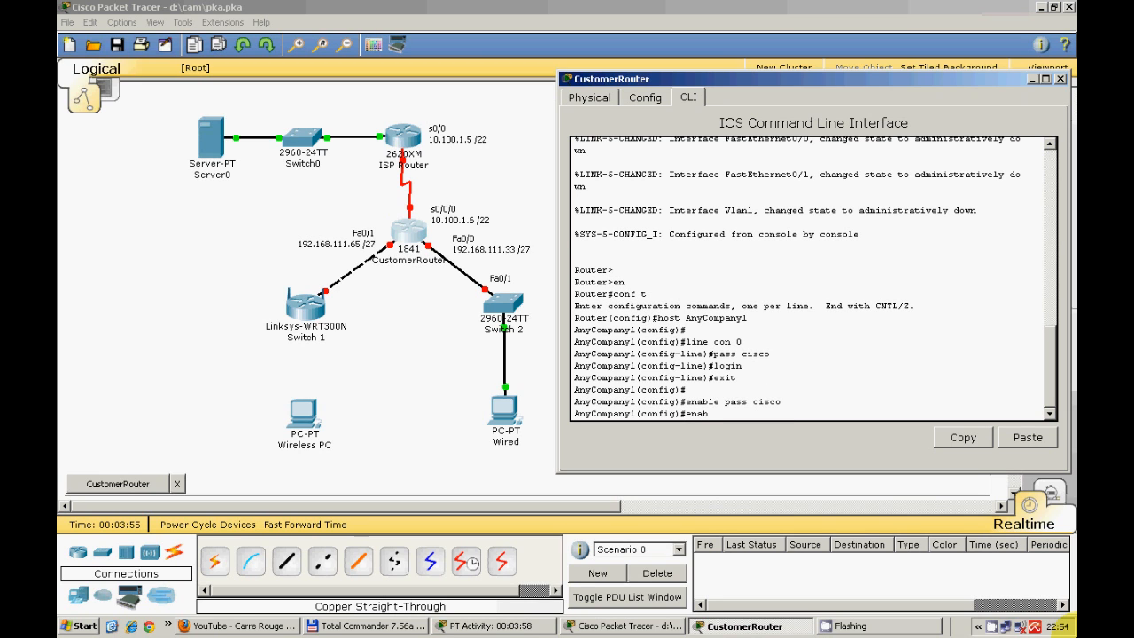
pyautogui.write('le secret class')
pyautogui.press('Return')
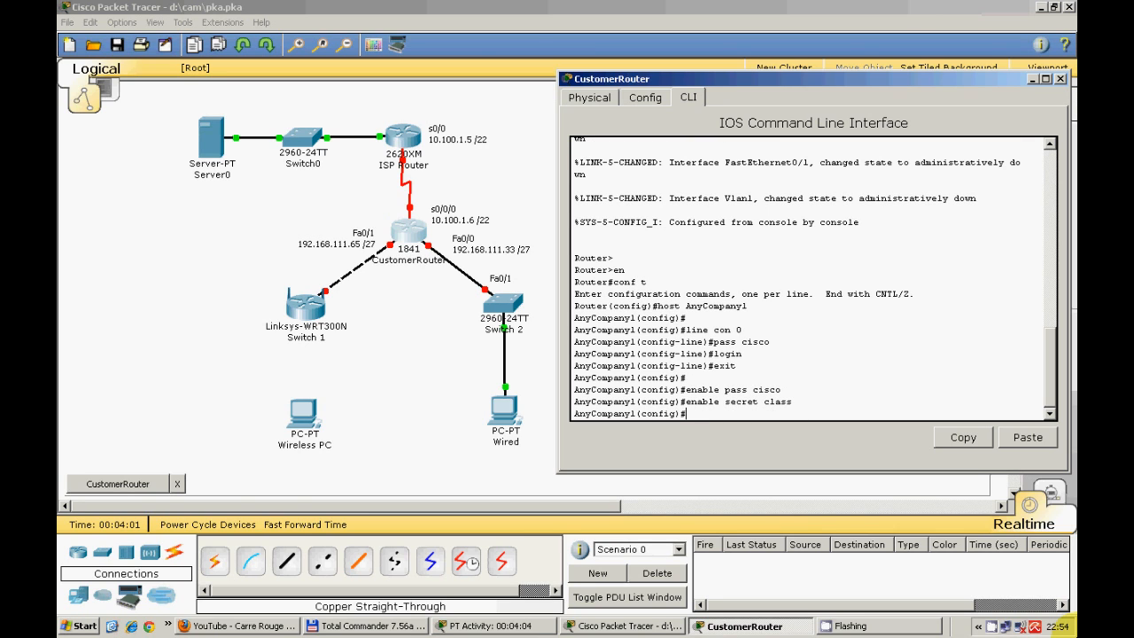
# Set the login password on line vty 0 4, enable login and return to global configuration mode.
pyautogui.write('line vty 0 4')
pyautogui.press('Return')
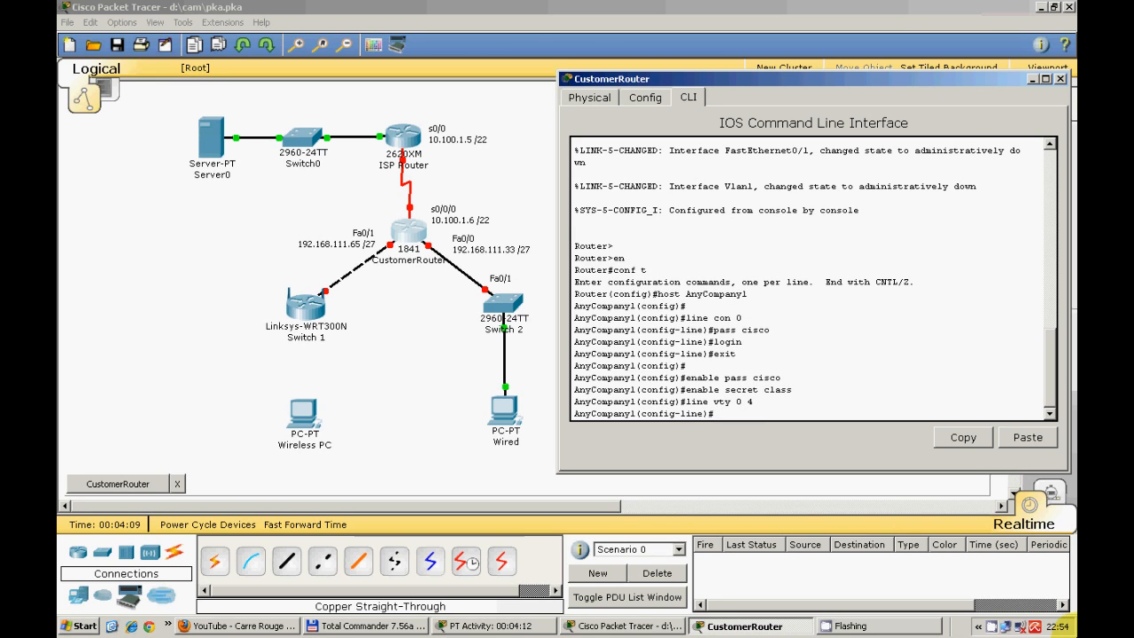
pyautogui.write('pass cisco')
pyautogui.press('Return')
pyautogui.write('login')
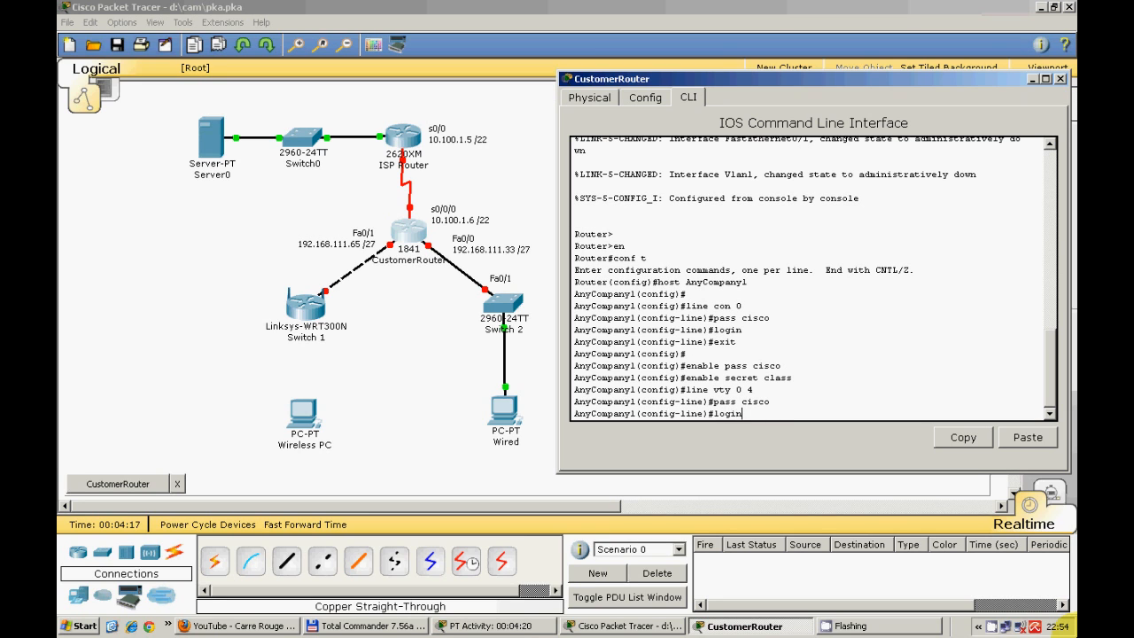
pyautogui.press('Return')
pyautogui.write('exit')
pyautogui.press('Return')
pyautogui.press('Return')
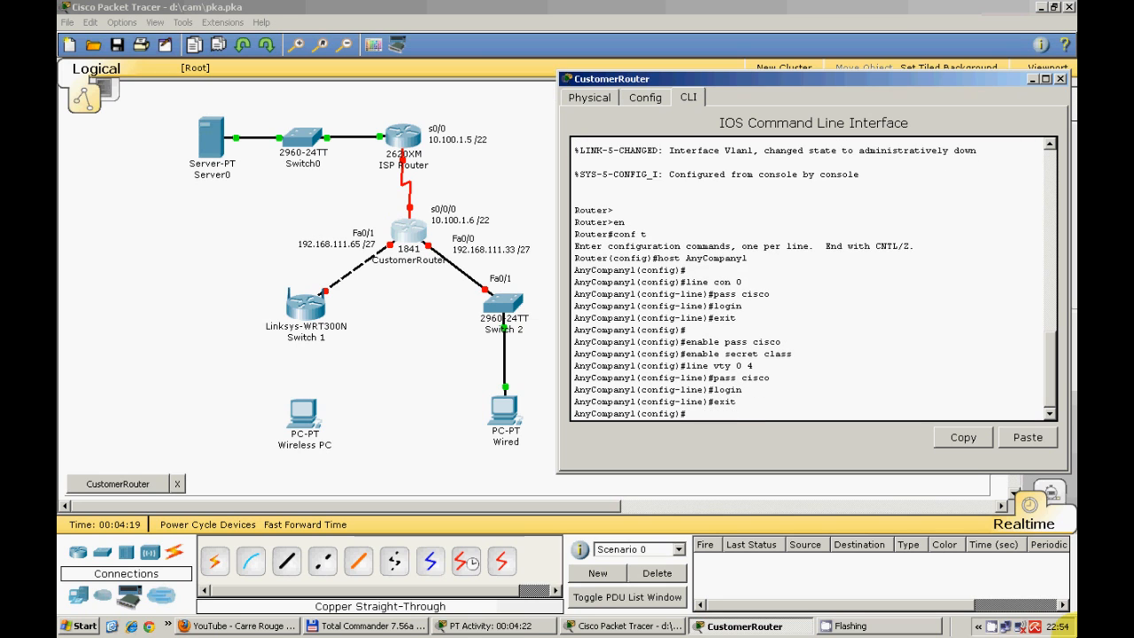
pyautogui.press('Return')
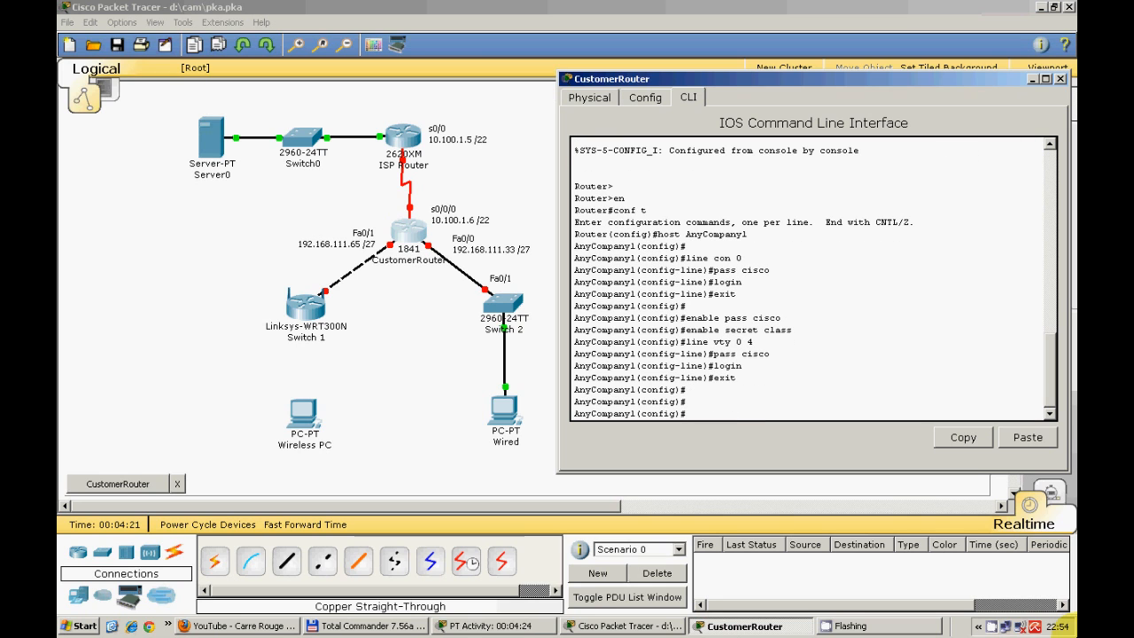
# Assign 192.168.111.33 with mask 255.255.255.224 to interface fa0/0 and enable it with no shut.
pyautogui.write('int fa0/0')
pyautogui.press('Return')
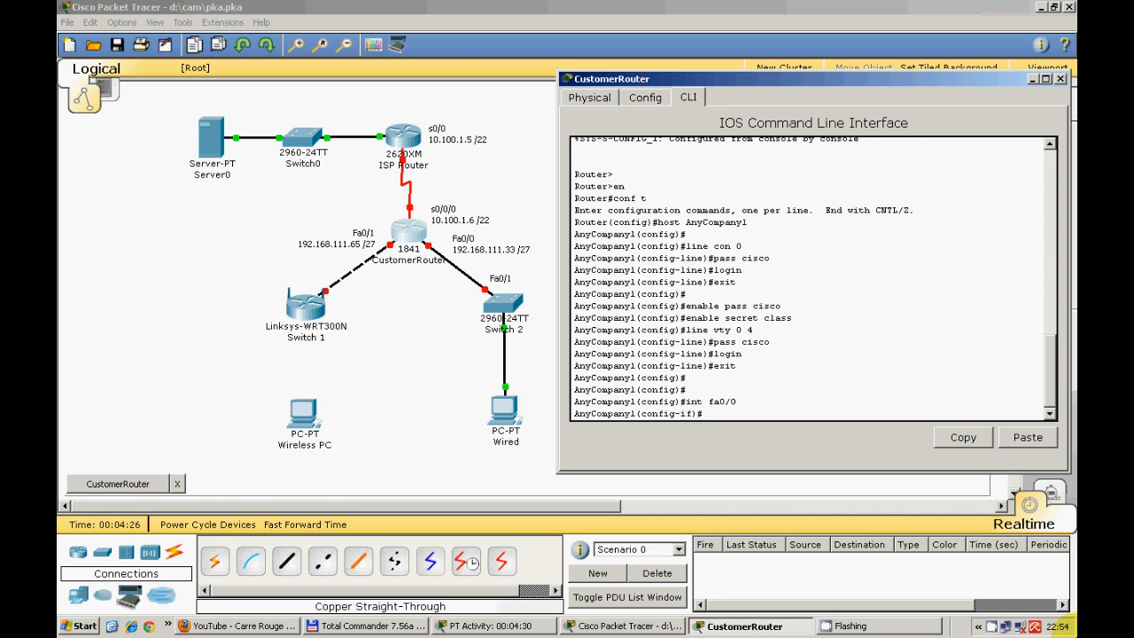
pyautogui.write('ip add 192.168.11')
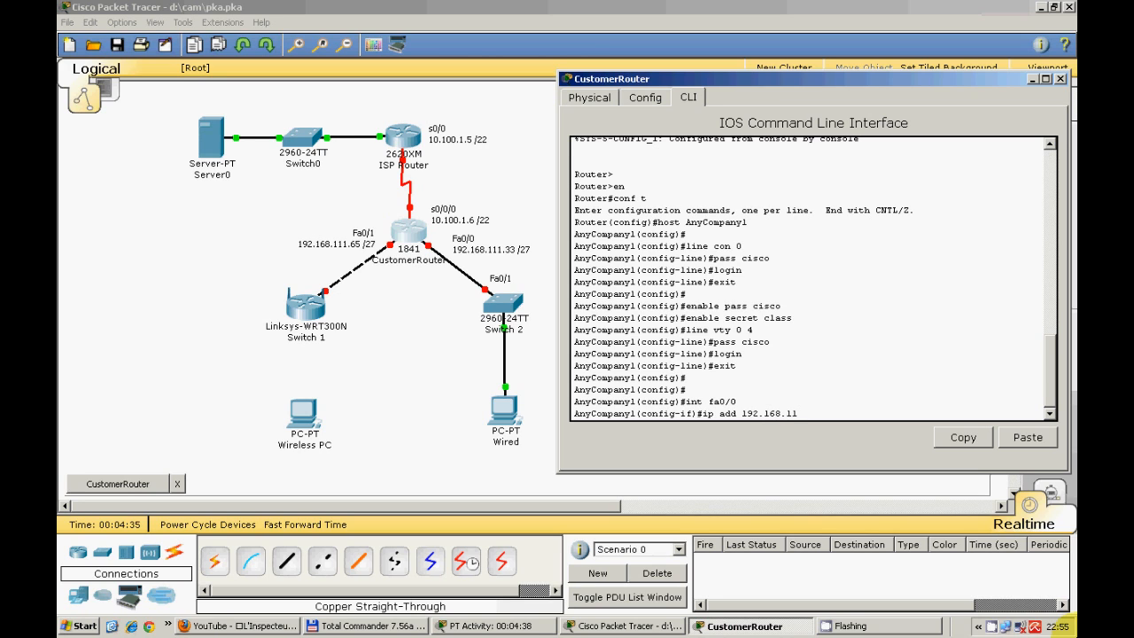
pyautogui.write('1.33 255.255.255.224')
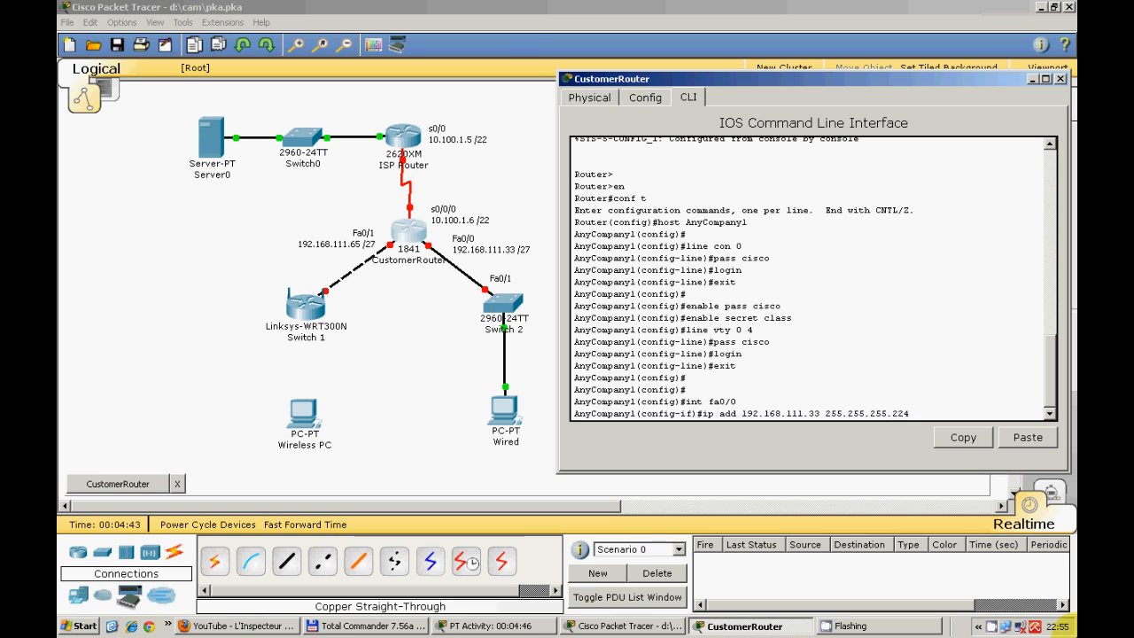
pyautogui.press('Return')
pyautogui.write('no shut')
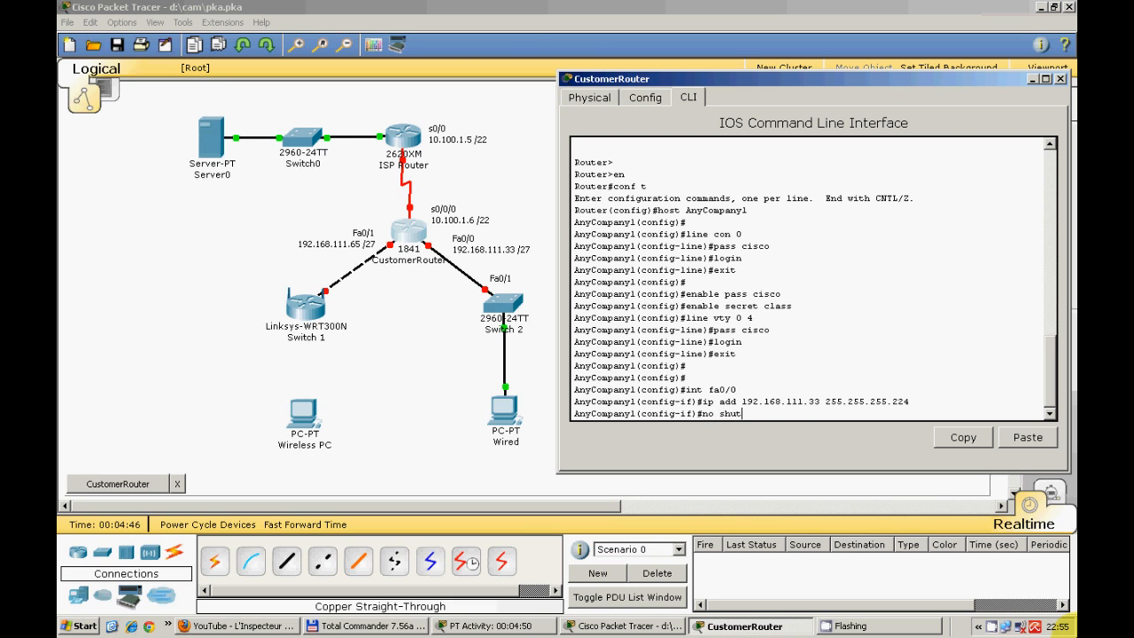
pyautogui.press('Return')
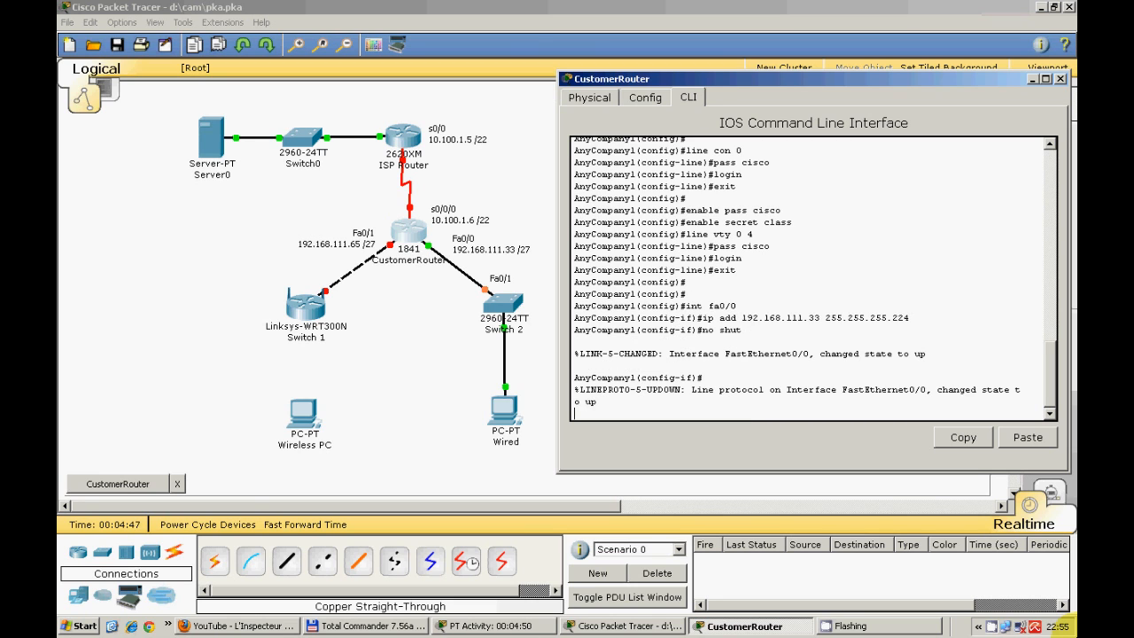
# Assign 192.168.111.65 with mask 255.255.255.224 to interface fa0/1 and enable it with no shut.
pyautogui.press('Return')
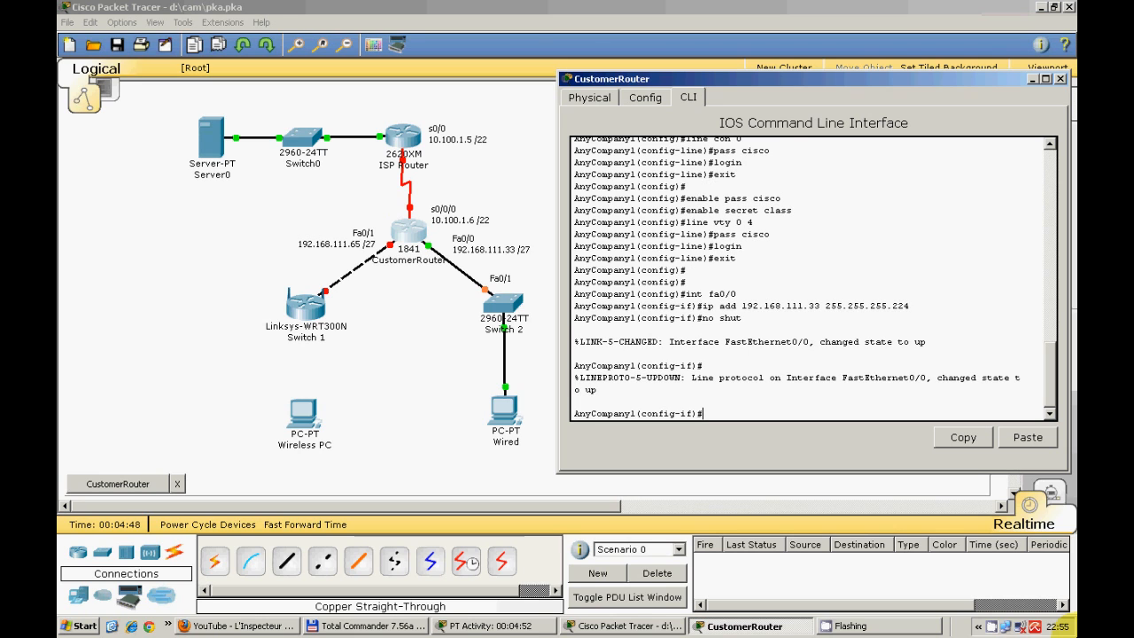
pyautogui.press('Return')
pyautogui.write('int fa ')
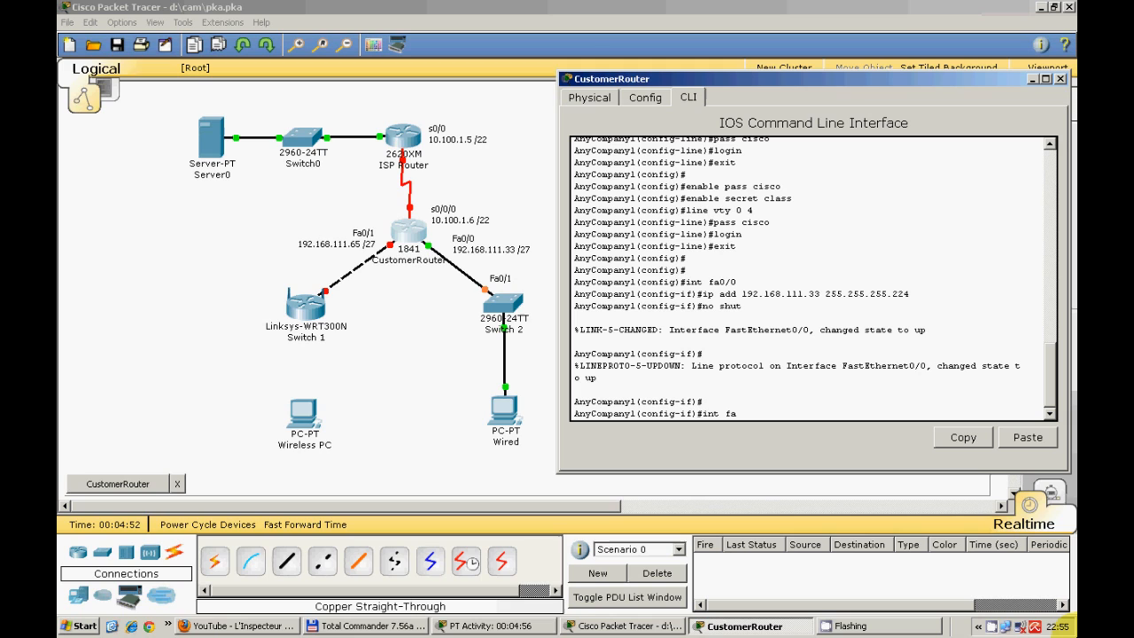
pyautogui.write('0')
pyautogui.press('BackSpace')
pyautogui.write('0/1')
pyautogui.press('Return')
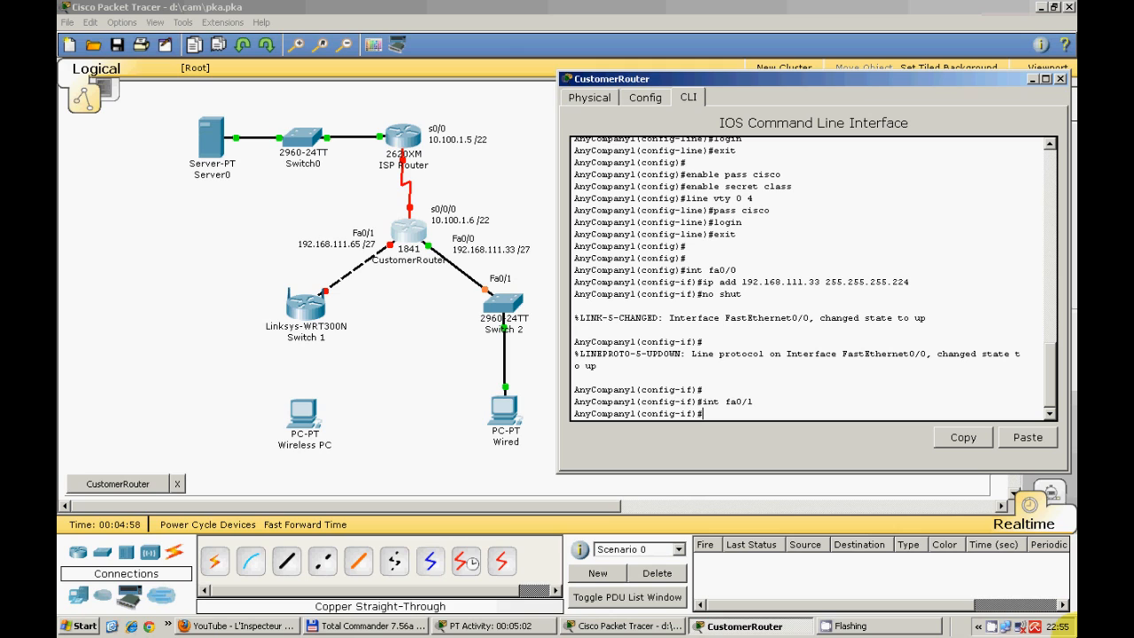
pyautogui.write('ip add 192.168.111.65 255.255.255.')
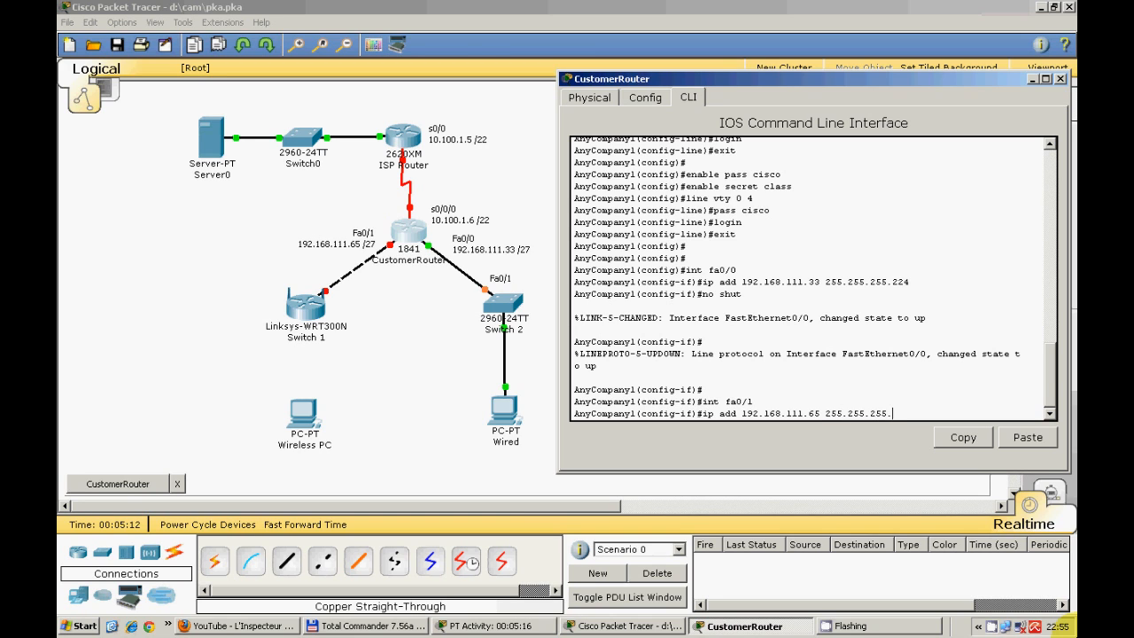
pyautogui.write('224')
pyautogui.press('Return')
pyautogui.write('no shut')
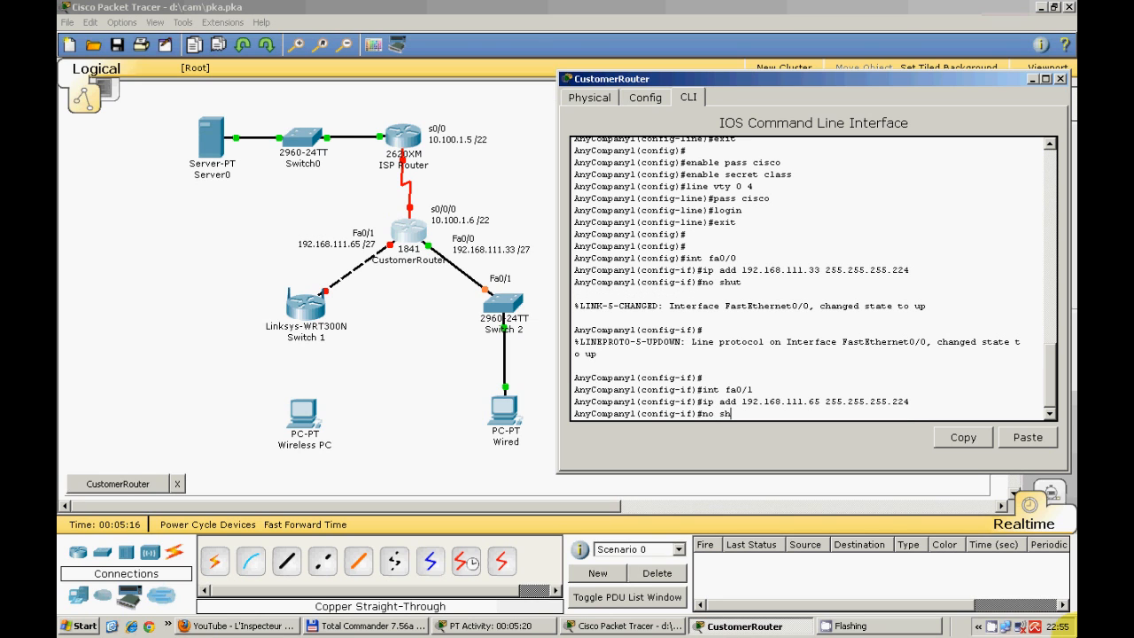
pyautogui.press('Return')
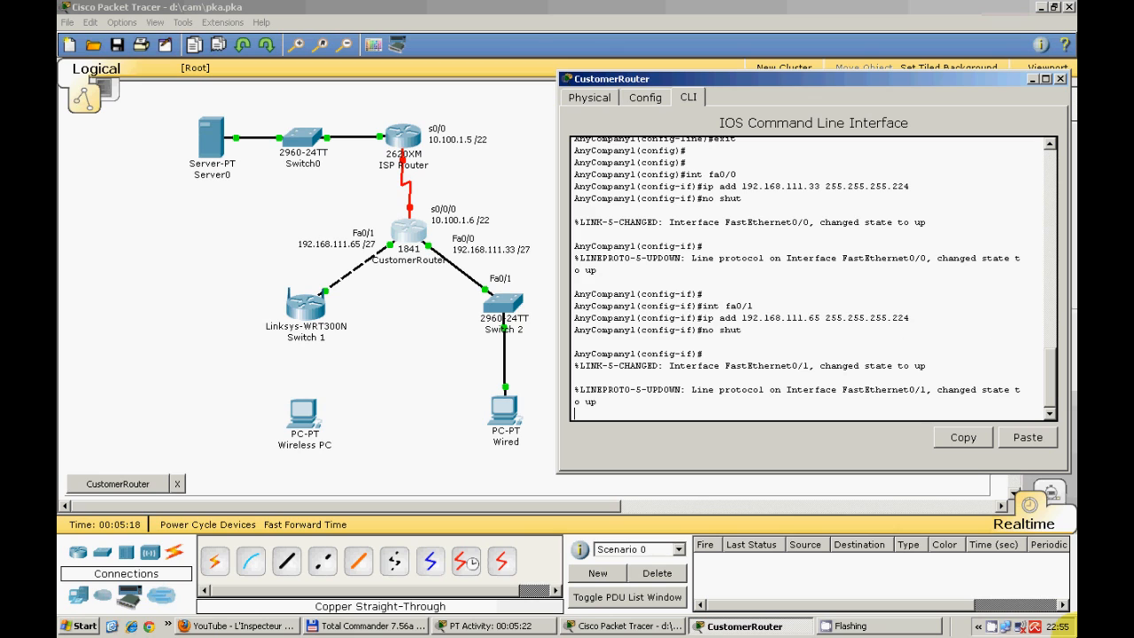
pyautogui.press('Return')
pyautogui.press('Return')
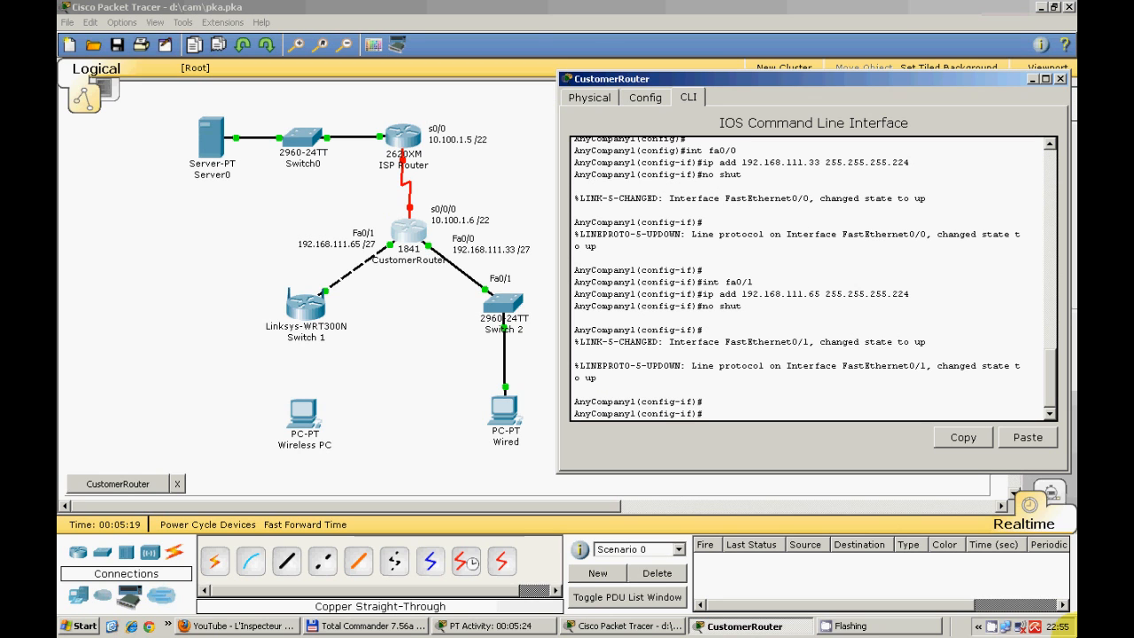
# Assign IP address 10.100.1.6 with mask 255.255.252.0 to interface s0/0/0.
pyautogui.write('int s0/0/0')
pyautogui.press('Return')
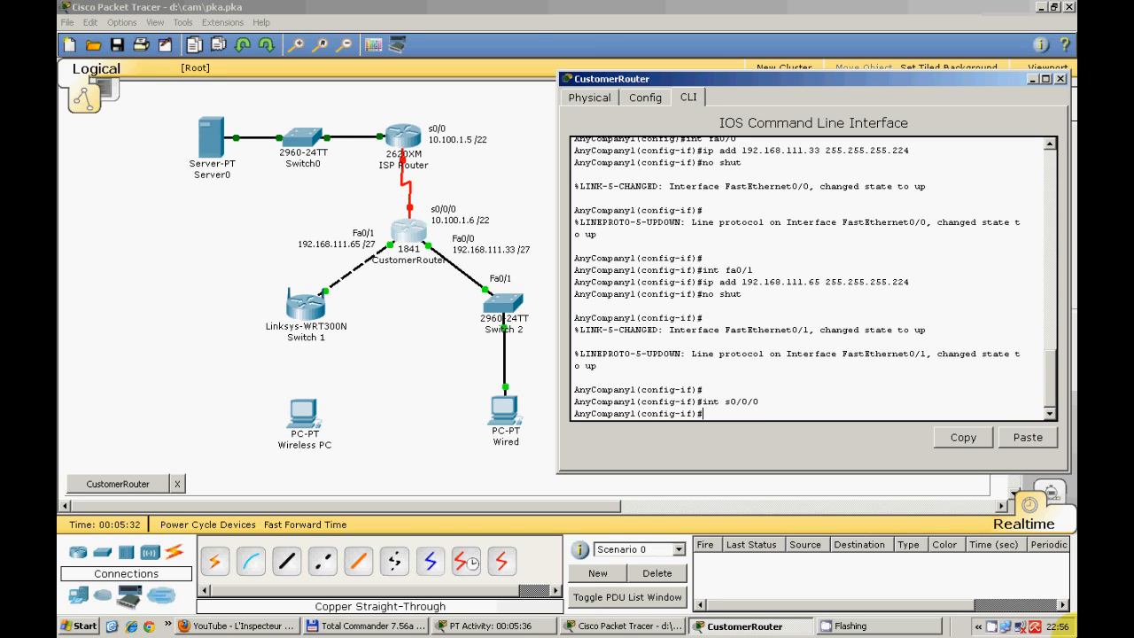
pyautogui.write('ip add 19')
pyautogui.press('BackSpace')
pyautogui.write('0.100.1.6')
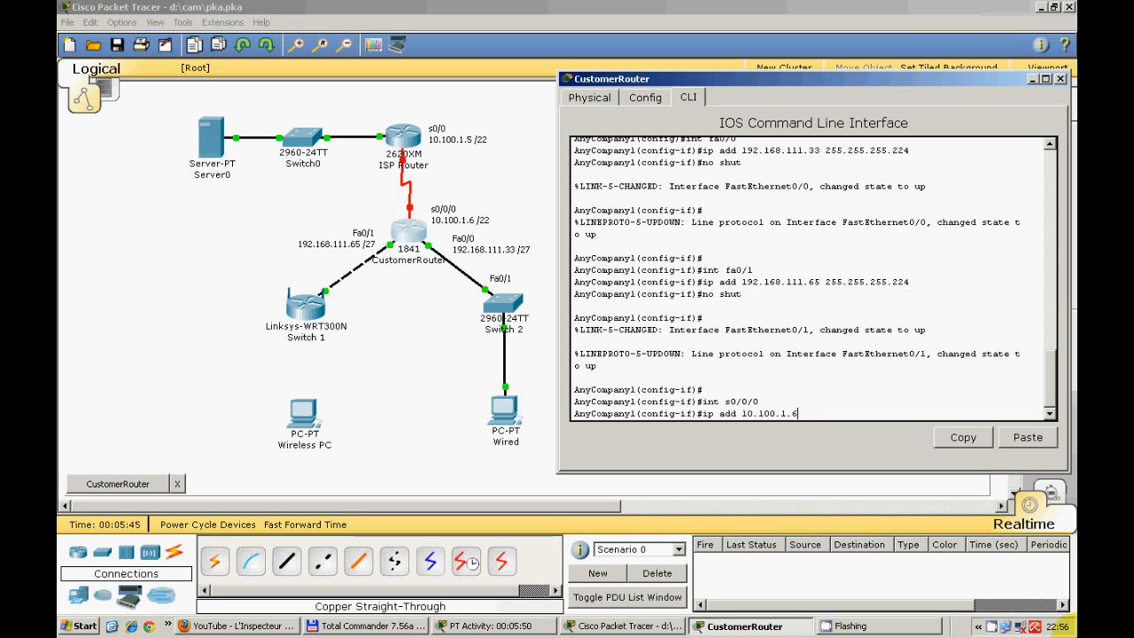
pyautogui.write(' 255.255.252.0')
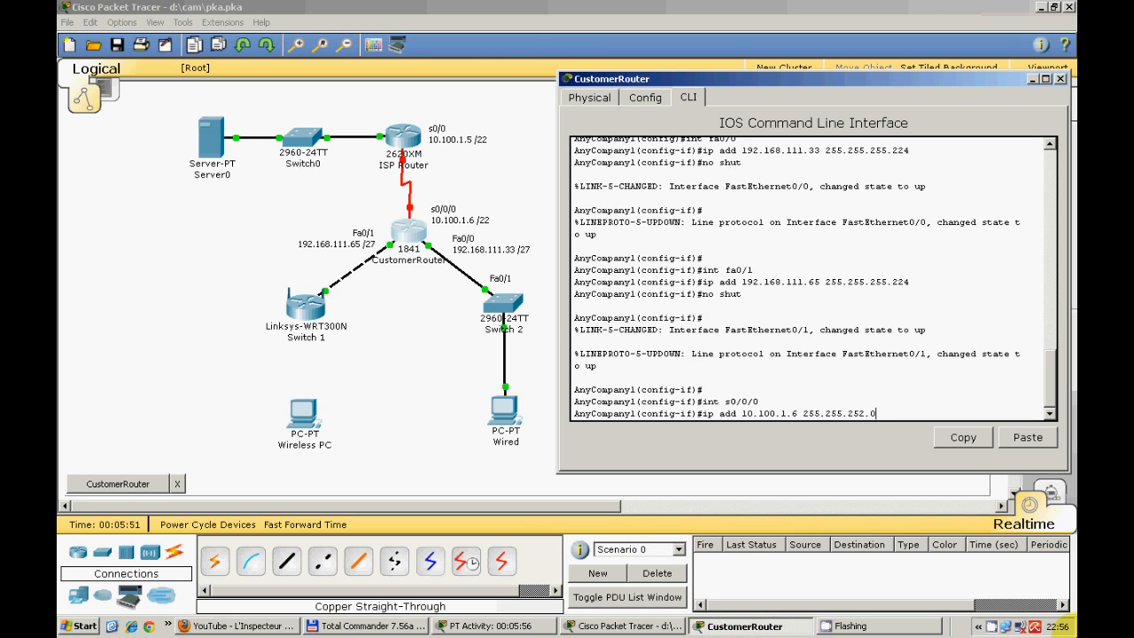
pyautogui.press('Return')
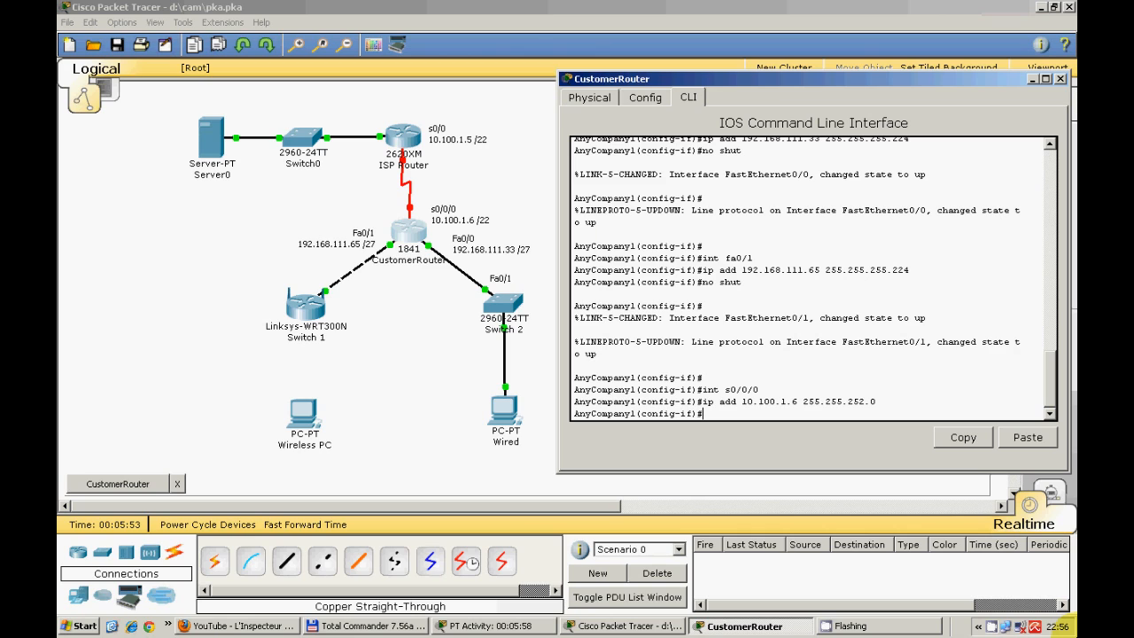
# Set clock rate 64000 and PPP encapsulation on s0/0/0 and enable the interface with no shut.
pyautogui.write('clock rate 64000')
pyautogui.press('Return')
pyautogui.write('enc')
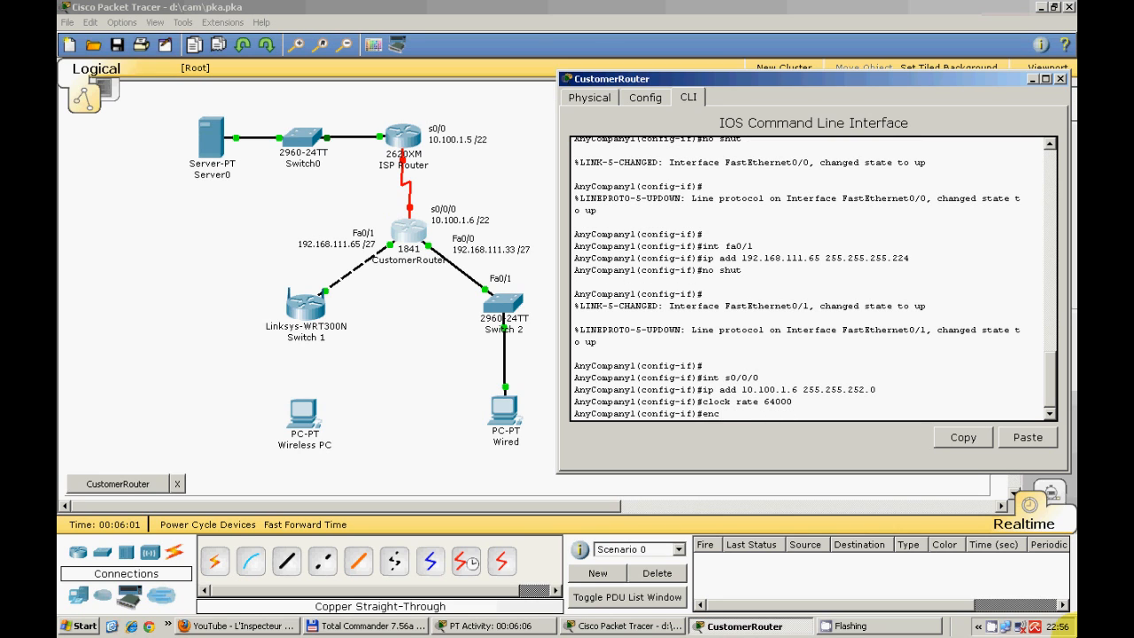
pyautogui.write('apsulation ppp')
pyautogui.press('Return')
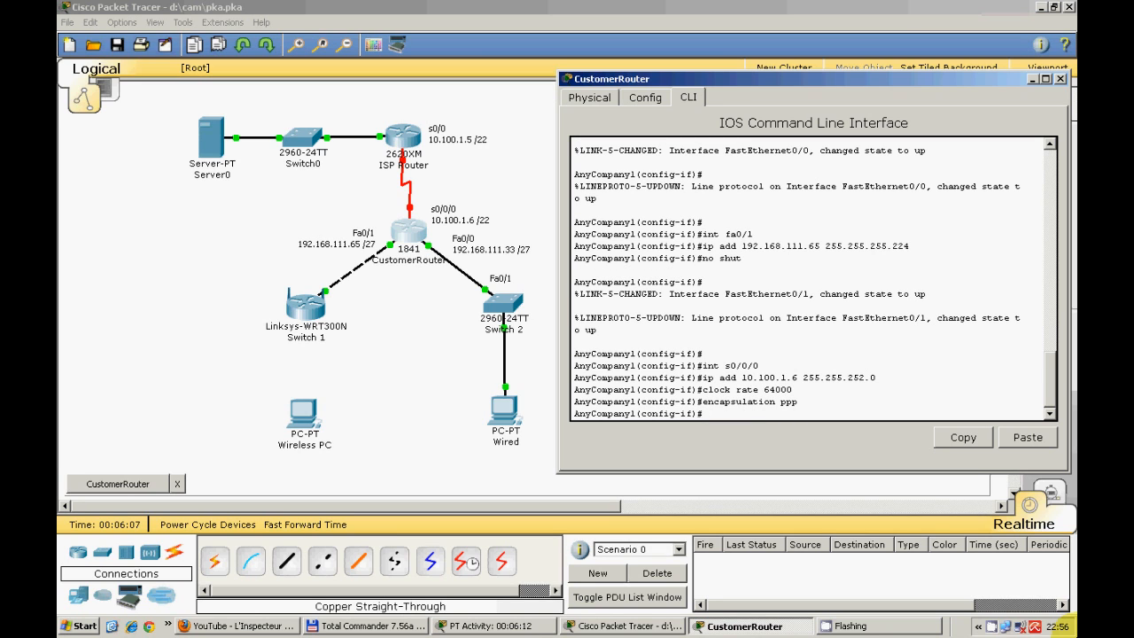
pyautogui.write('no shut')
pyautogui.press('Return')
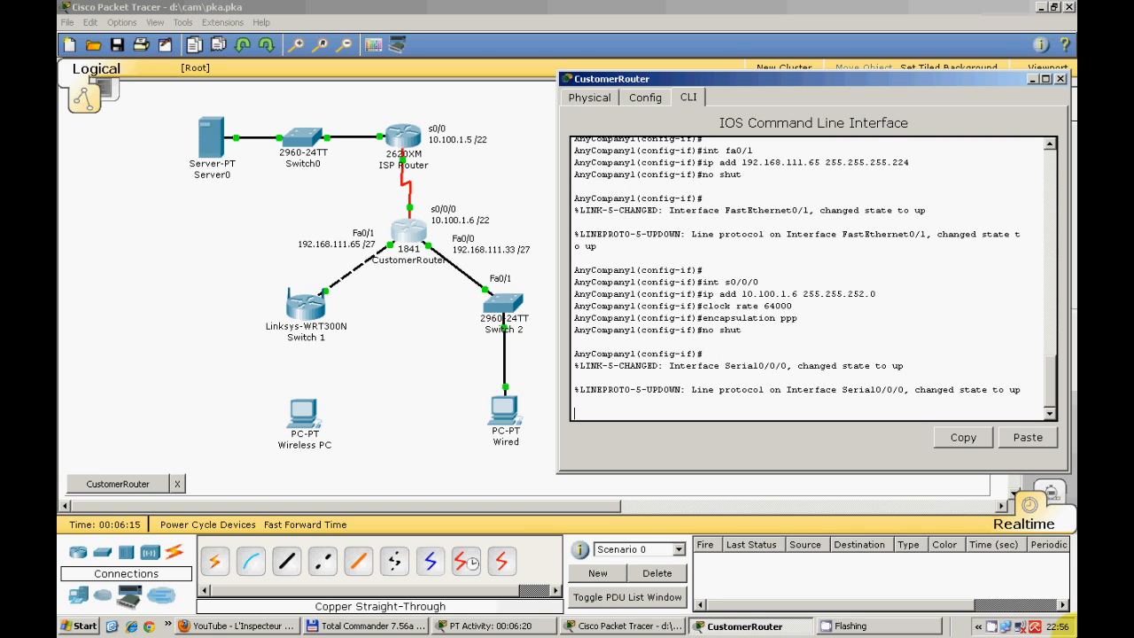
pyautogui.press('Return')
pyautogui.press('Return')
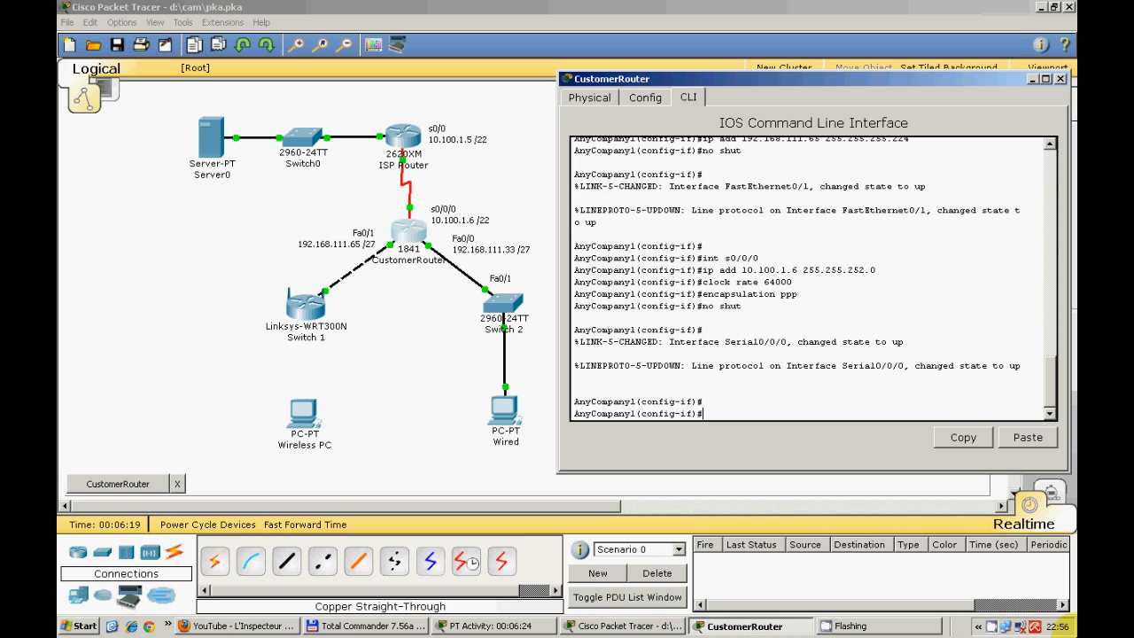
# Create DHCP pool Wired with network 192.168.111.32 255.255.255.224 and default router 192.168.111.33, and return to global configuration mode.
pyautogui.write('ip dhcp pool Wired')
pyautogui.press('Return')
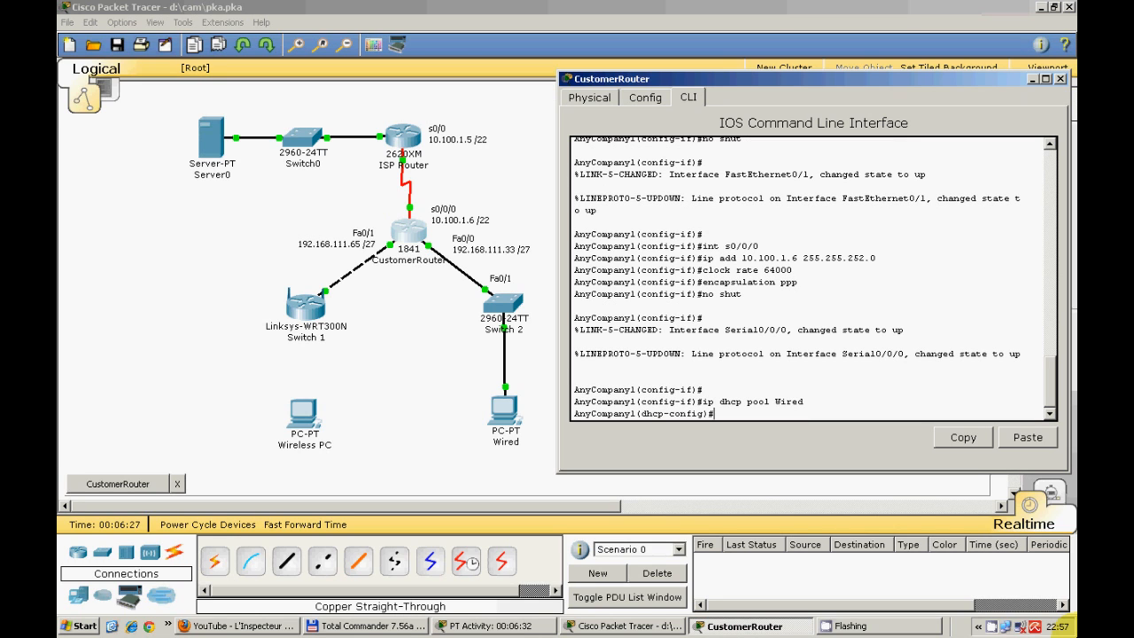
pyautogui.write('net 192.168.111.32 255.255.255.224')
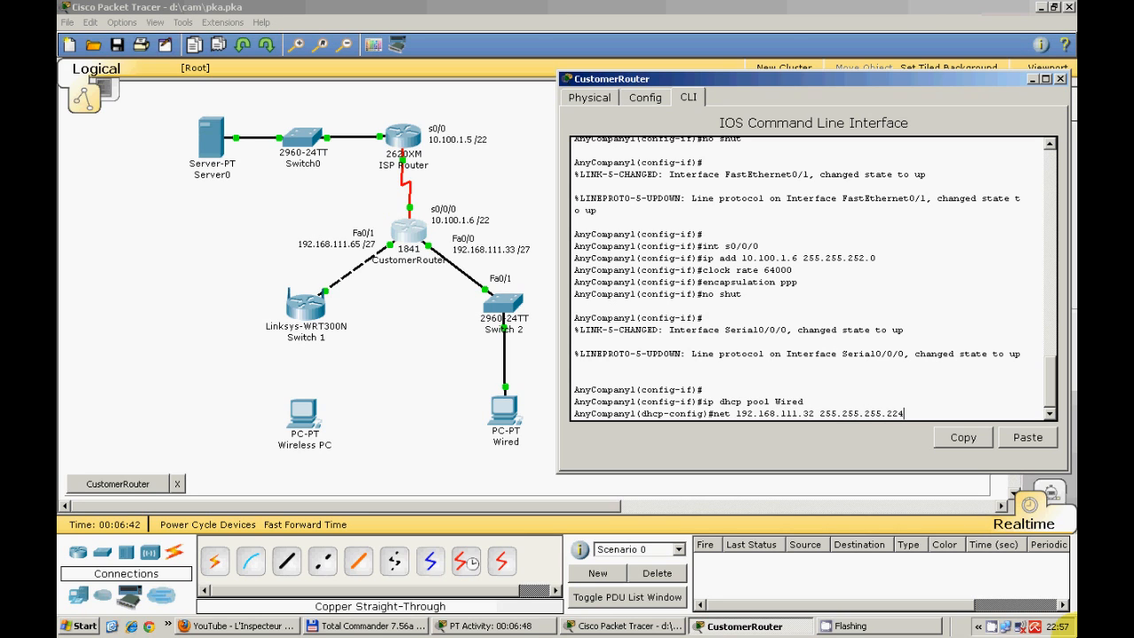
pyautogui.press('Return')
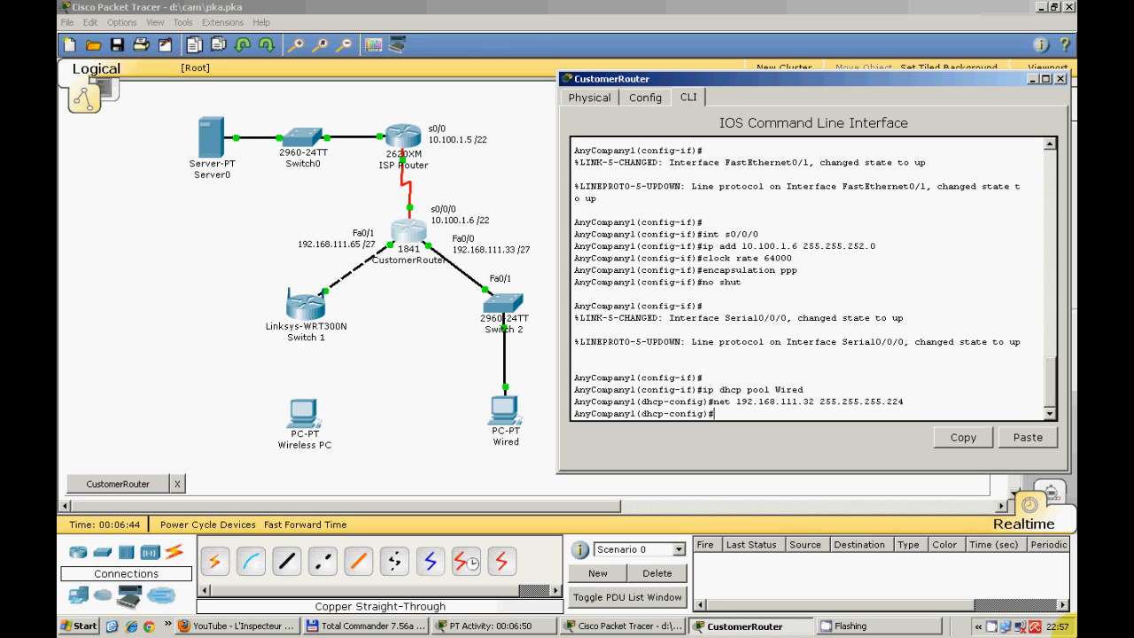
pyautogui.write('default 192.168.111.33')
pyautogui.press('Return')
pyautogui.write('exit')
pyautogui.press('Return')
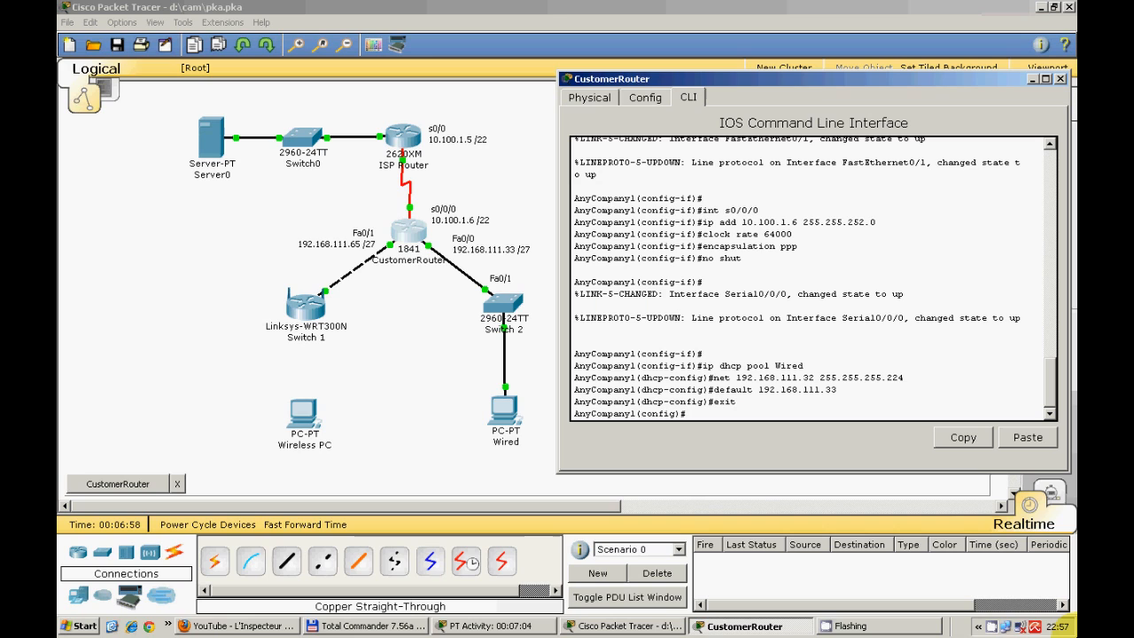
# Exclude the addresses 192.168.111.33 and 192.168.111.62 from DHCP assignment.
pyautogui.write('ip dhcp exc 192.1')
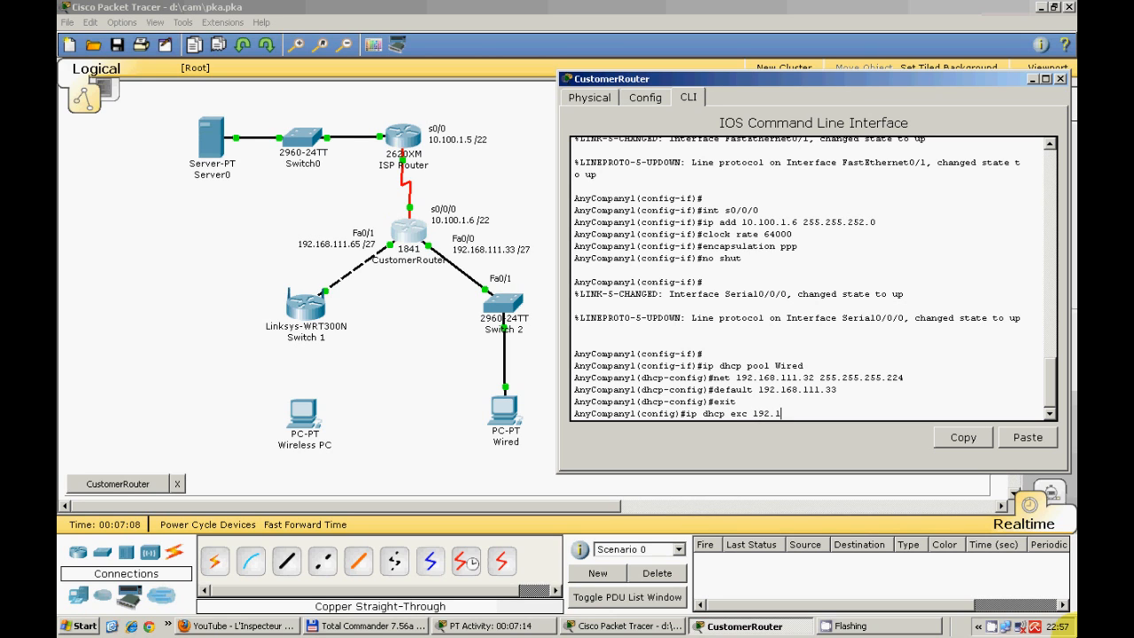
pyautogui.write('68.111.33')
pyautogui.press('Return')
pyautogui.press('Up')
pyautogui.press('BackSpace')
pyautogui.press('BackSpace')
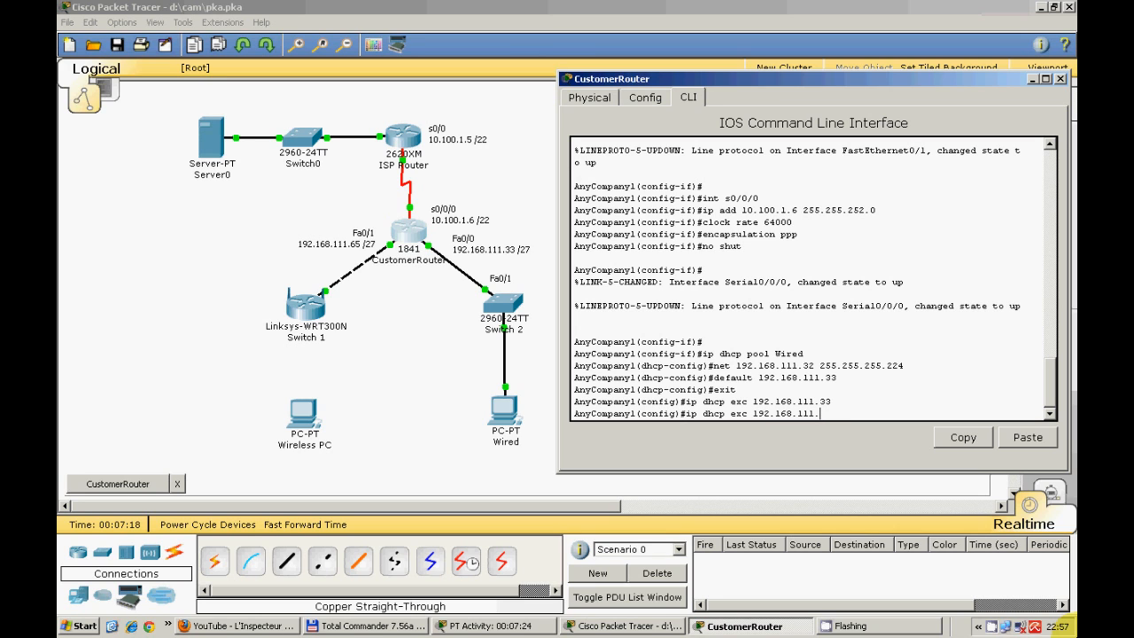
pyautogui.write('62')
pyautogui.press('Return')
pyautogui.press('Return')
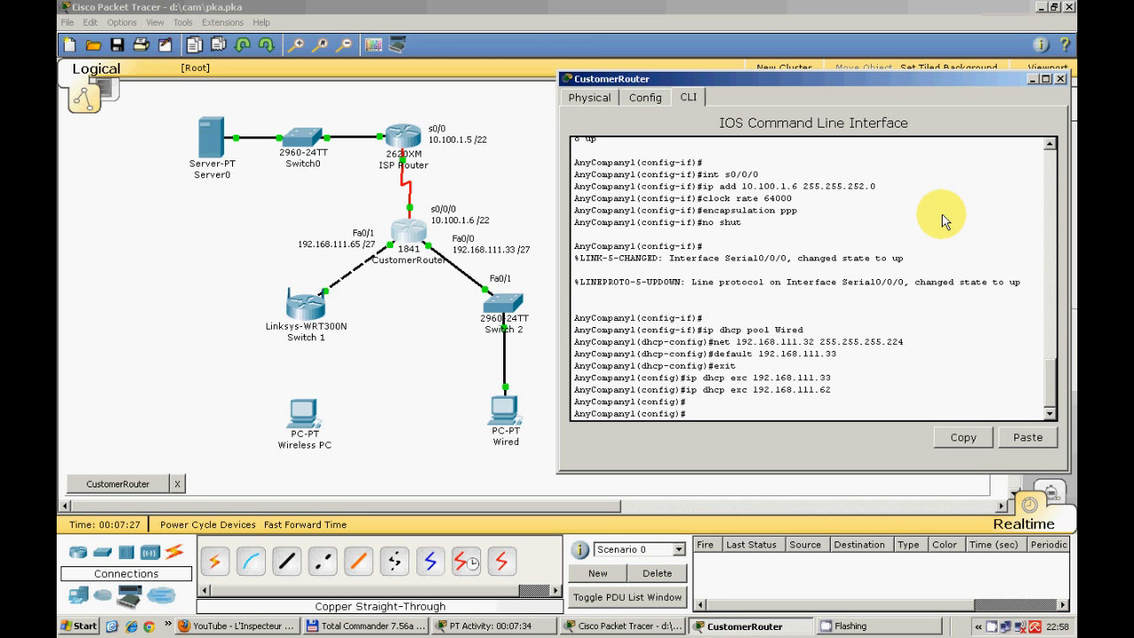
# Place a note reading "192.168.111.66 /27" in the topology just above the Linksys-WRT300N.
pyautogui.click(747, 9)
pyautogui.click(1034, 175)
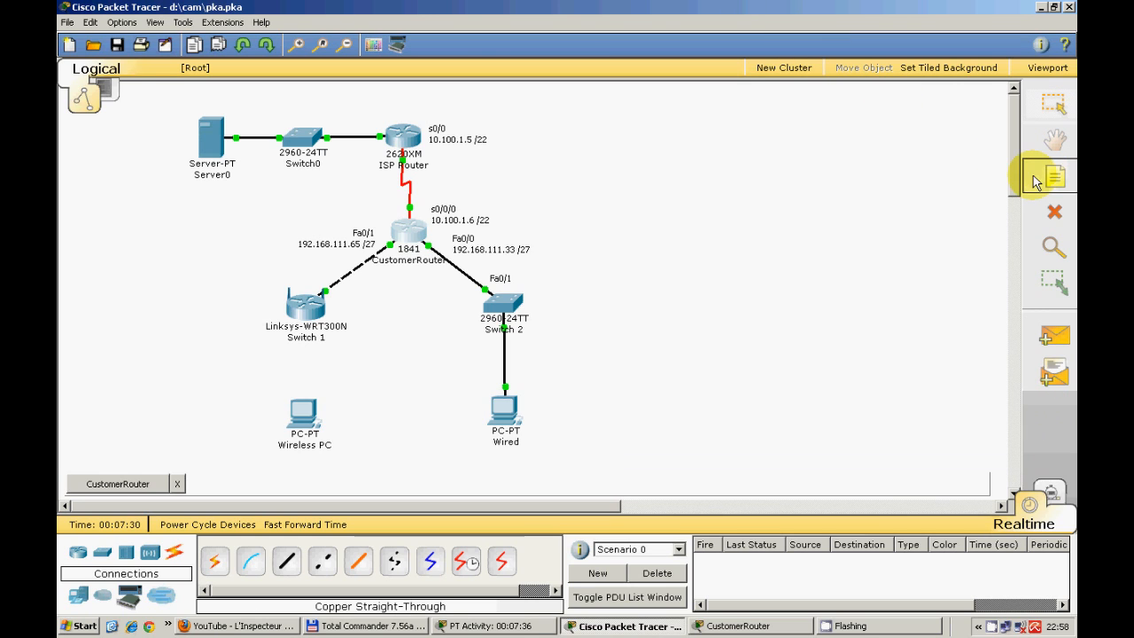
pyautogui.click(246, 282)
pyautogui.click(317, 309)
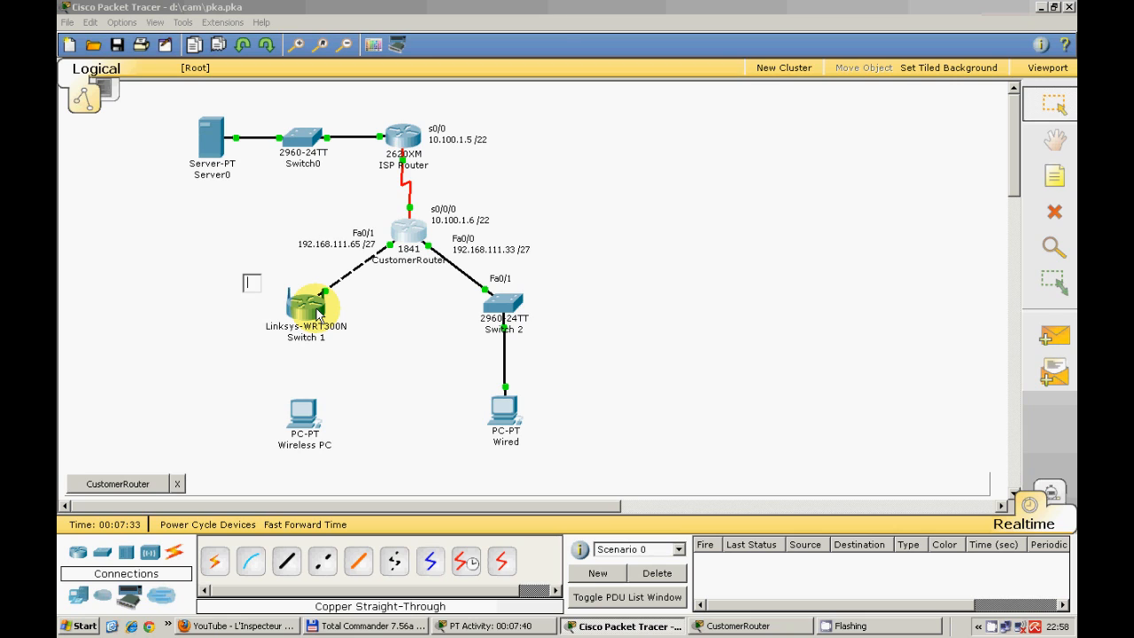
pyautogui.write('192.168.111.66 /')
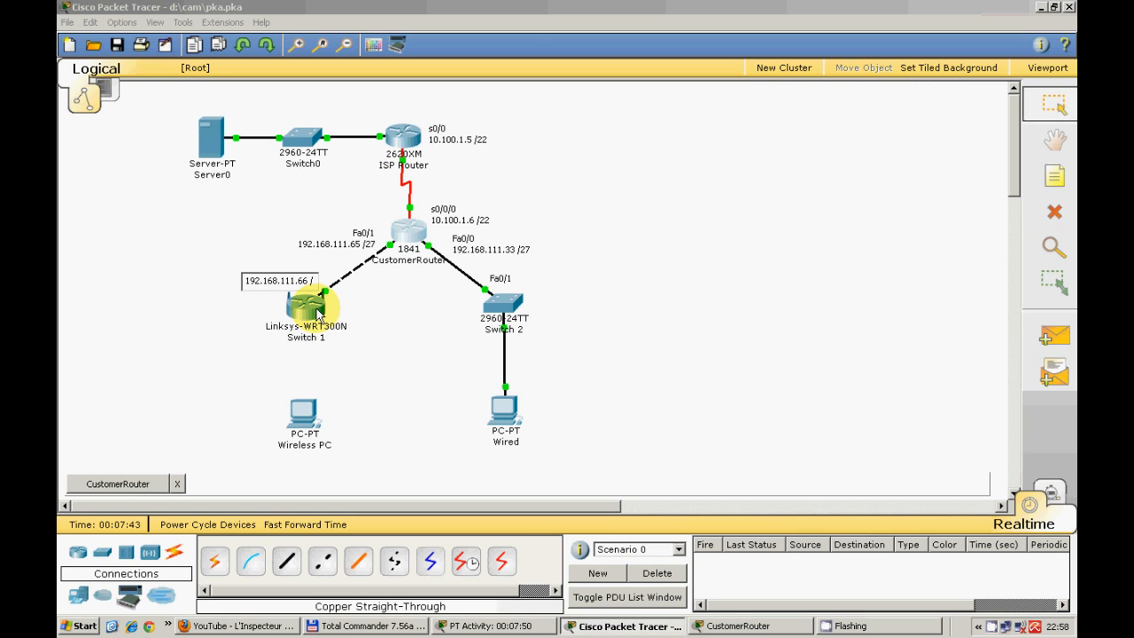
pyautogui.write('27')
# Add "Internet" as a line above the address in the Linksys note and move the note up slightly, clear of the device.
pyautogui.click(246, 284)
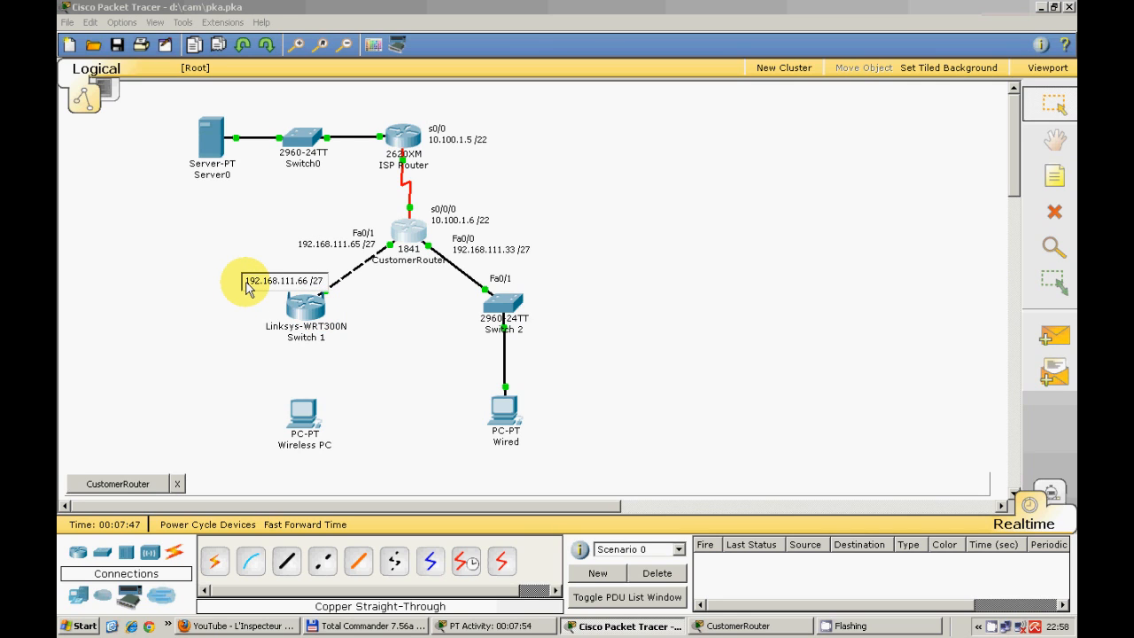
pyautogui.press('Return')
pyautogui.write('Internet')
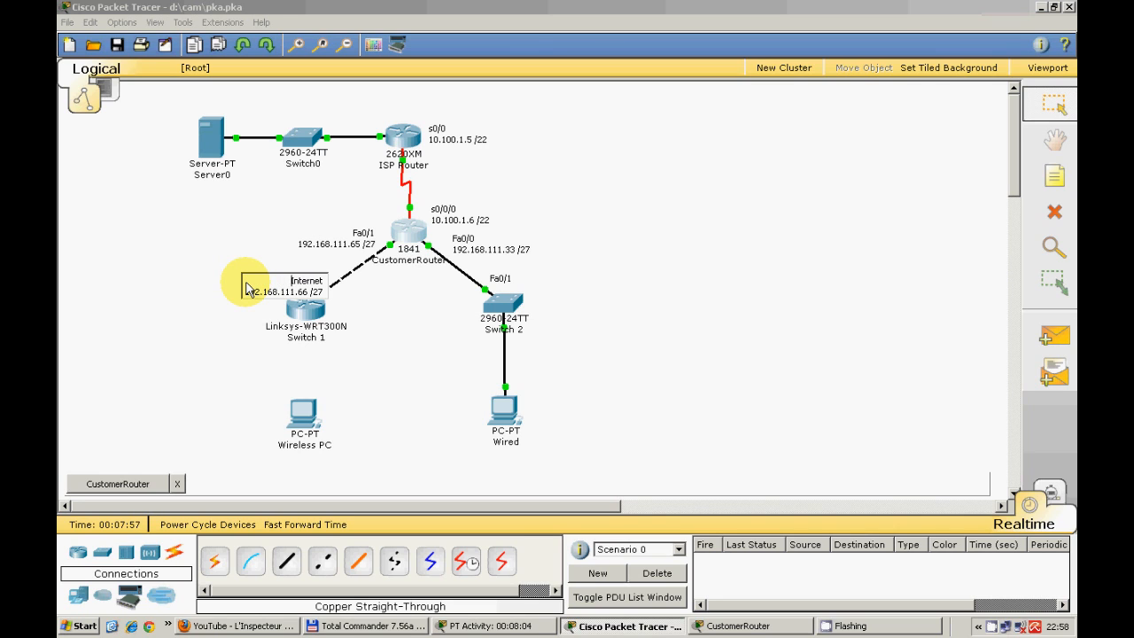
pyautogui.click(182, 304)
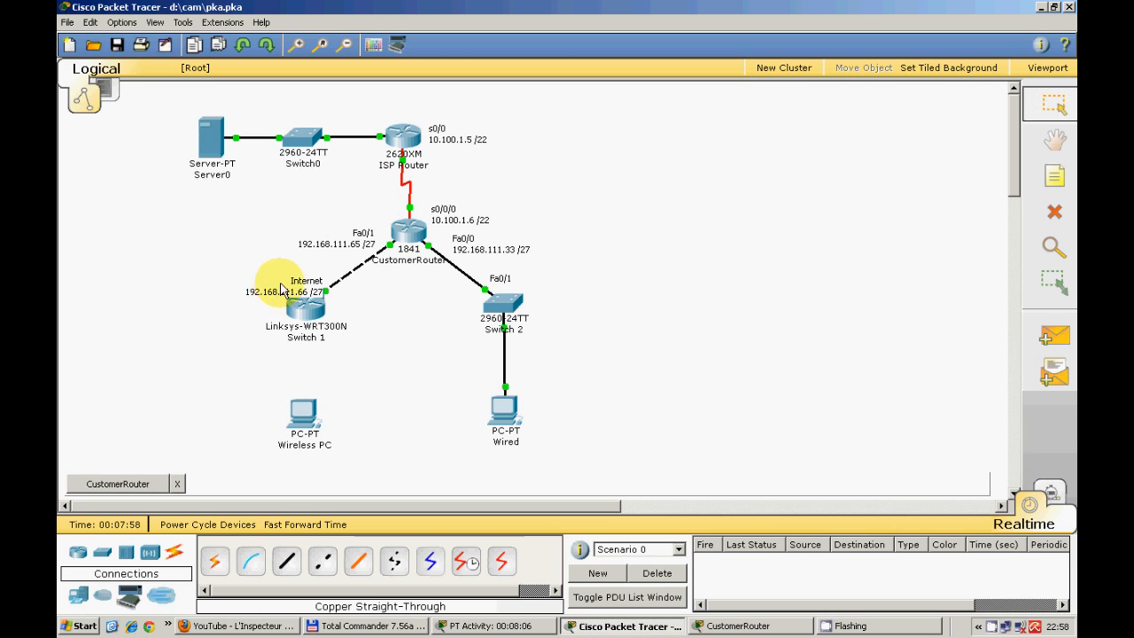
pyautogui.moveTo(280, 274); pyautogui.dragTo(277, 275)
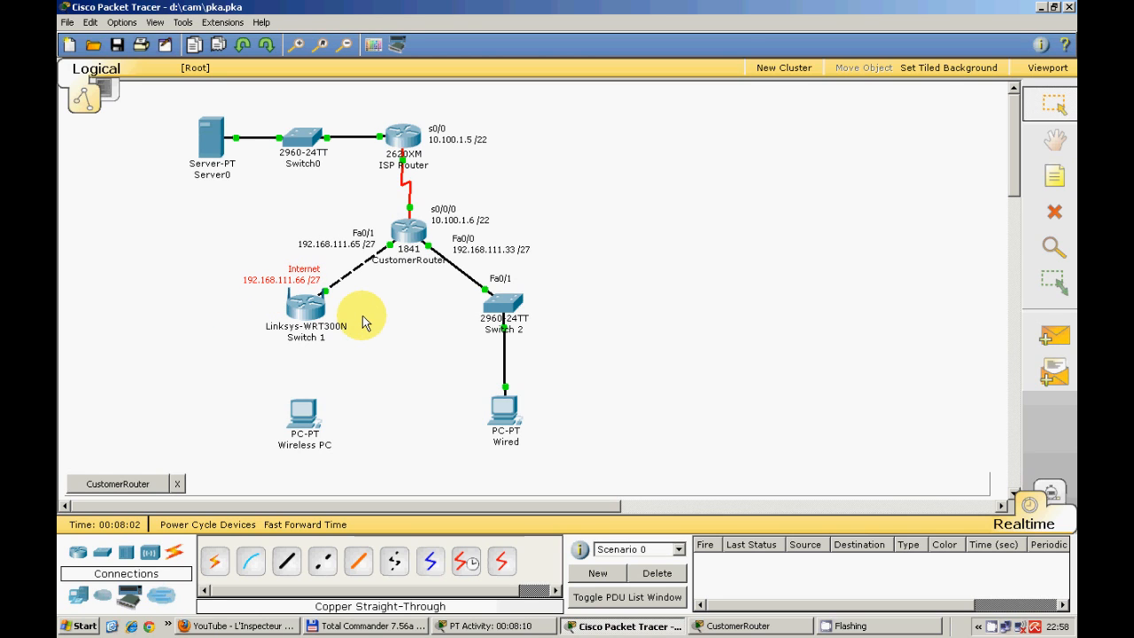
# Return to the CustomerRouter command line and add a static route to 192.168.1.0 255.255.255.0 via 192.168.111.66.
pyautogui.click(142, 486)
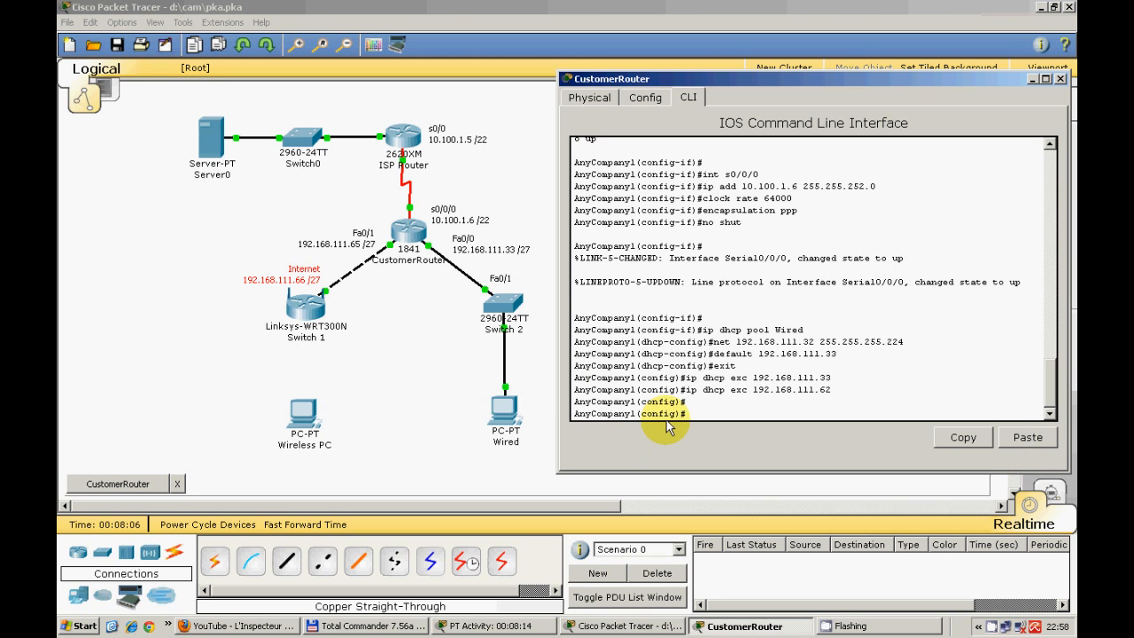
pyautogui.press('Return')
pyautogui.press('Return')
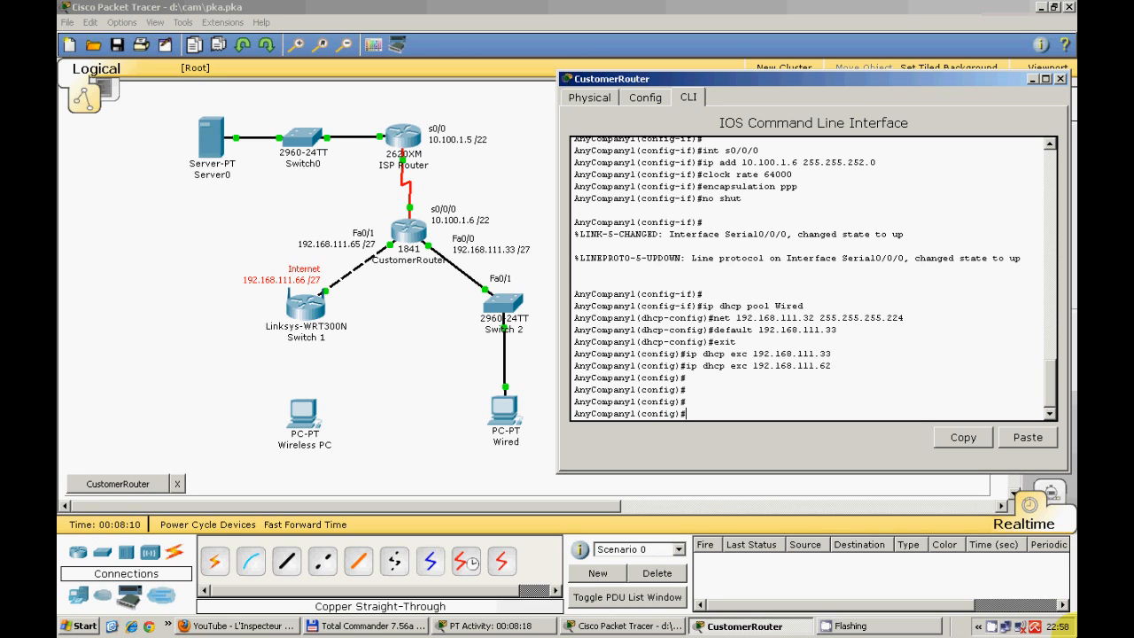
pyautogui.write('ip route 192.168.1.0 255.255.255.0 192.1')
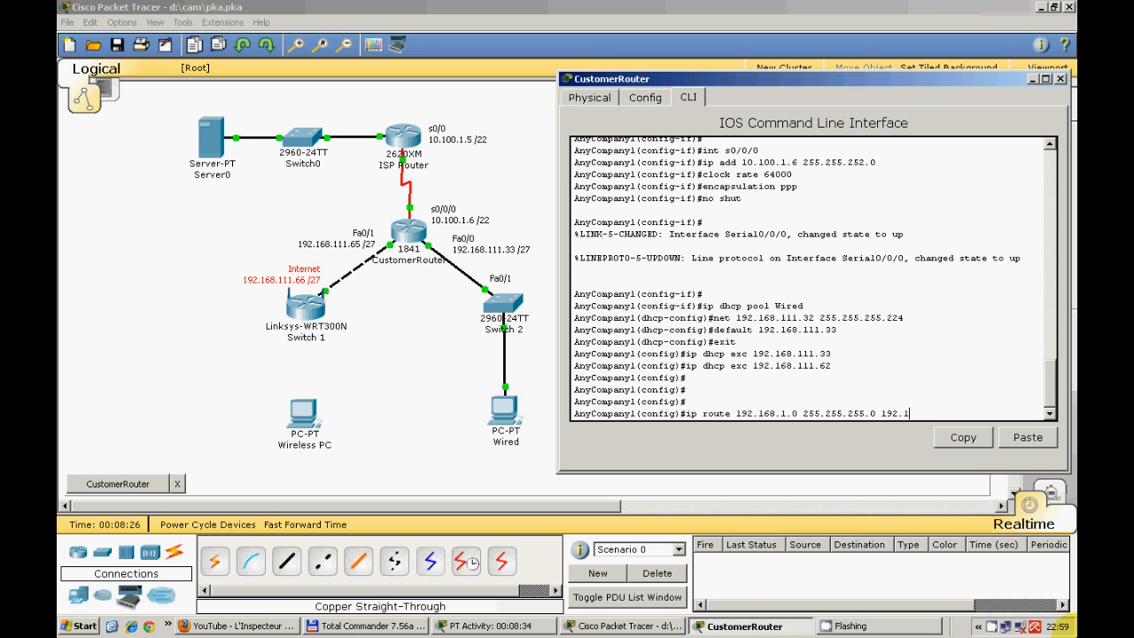
pyautogui.write('68.111.66')
pyautogui.press('Return')
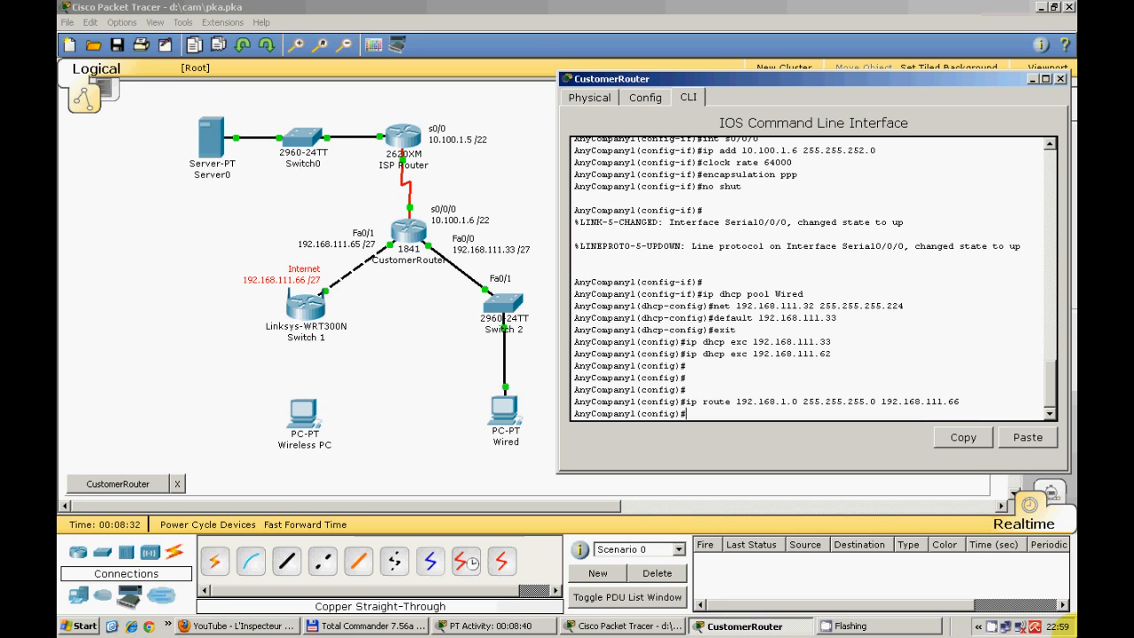
# Add a default route 0.0.0.0 0.0.0.0 via the ISP router's address 10.100.1.5.
pyautogui.write('ip route 0.0.0.0 0.0.0.0')
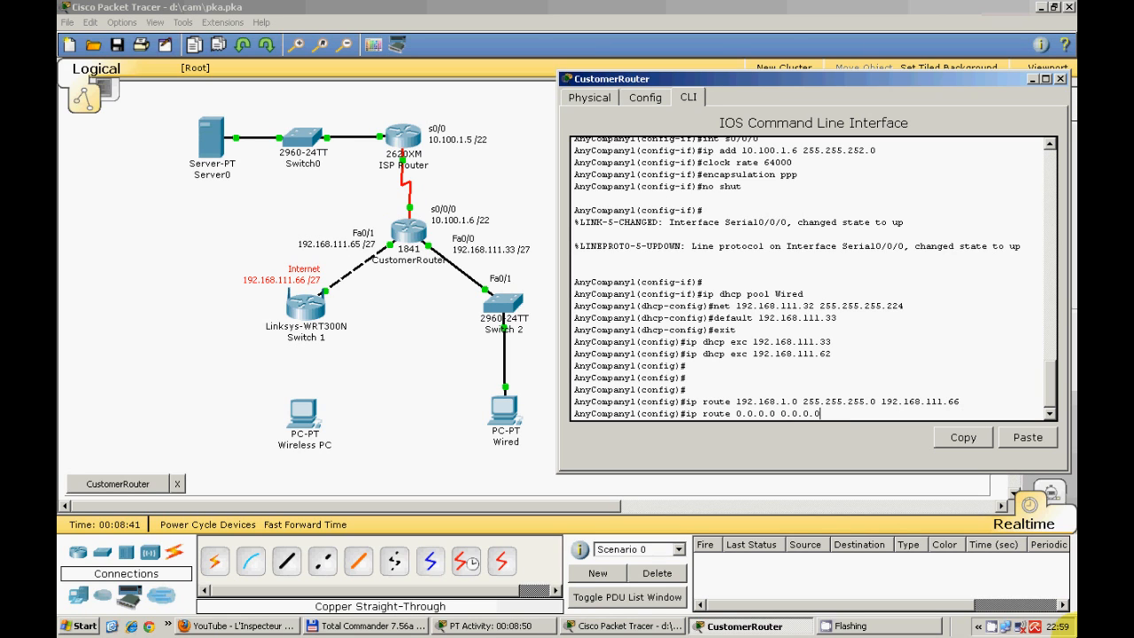
pyautogui.write(' 10.100.1.5')
pyautogui.press('Return')
pyautogui.press('Return')
pyautogui.press('Return')
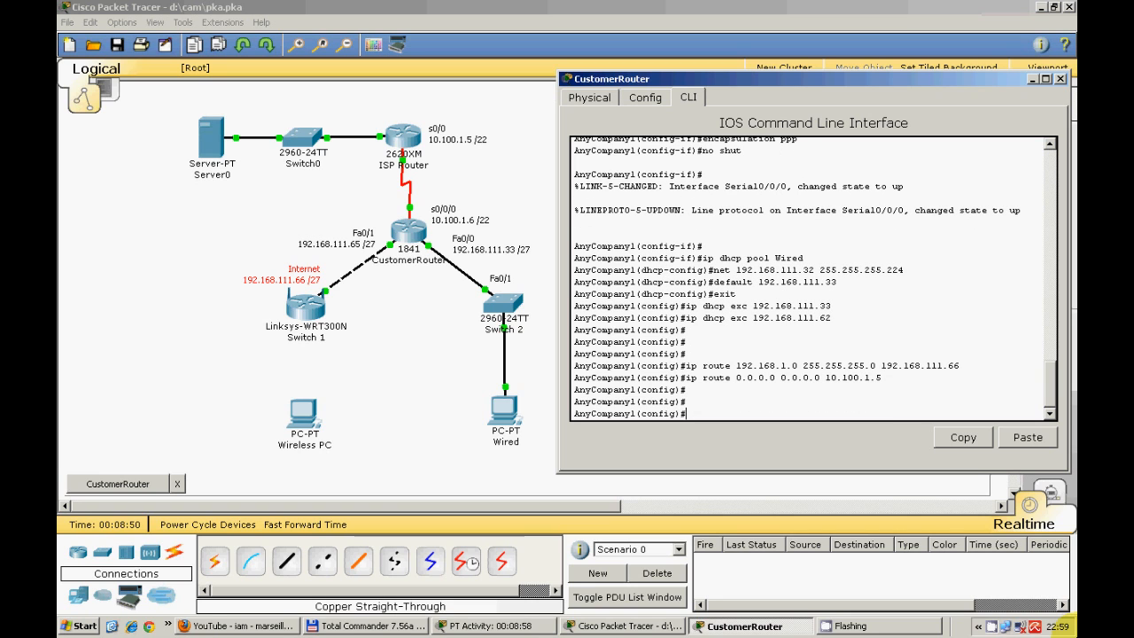
# Start RIP routing configuration on the CustomerRouter and set it to version 2.
pyautogui.write('router rip')
pyautogui.press('Return')
pyautogui.write('versio')
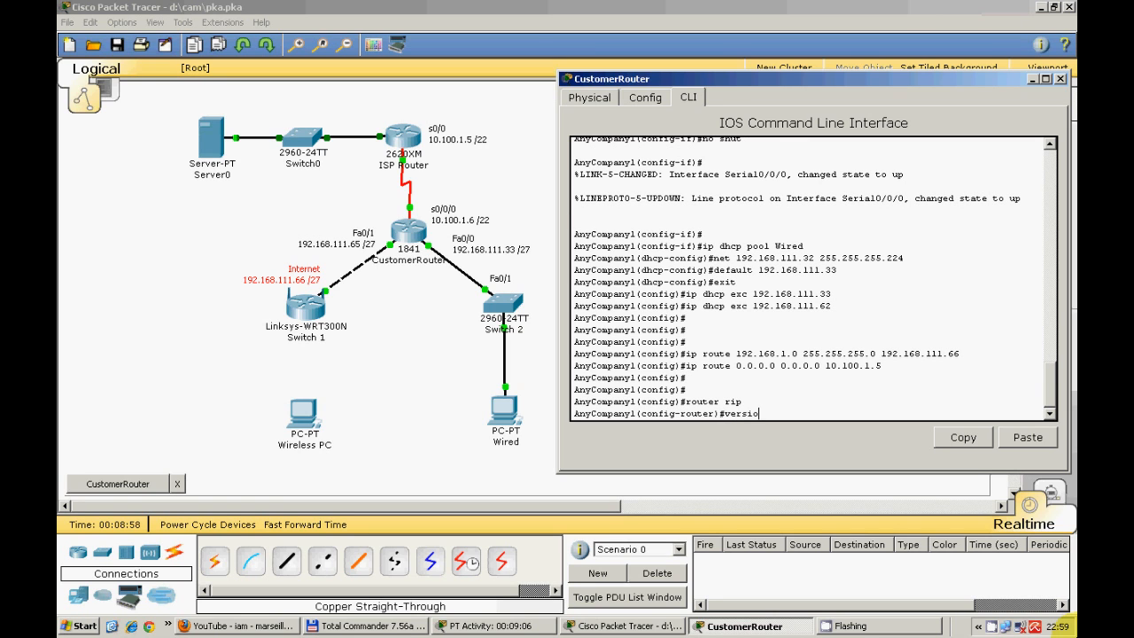
pyautogui.write('n 2')
pyautogui.press('Return')
# Add the WAN network 10.100.1.0 to the RIP configuration.
pyautogui.write('net ')
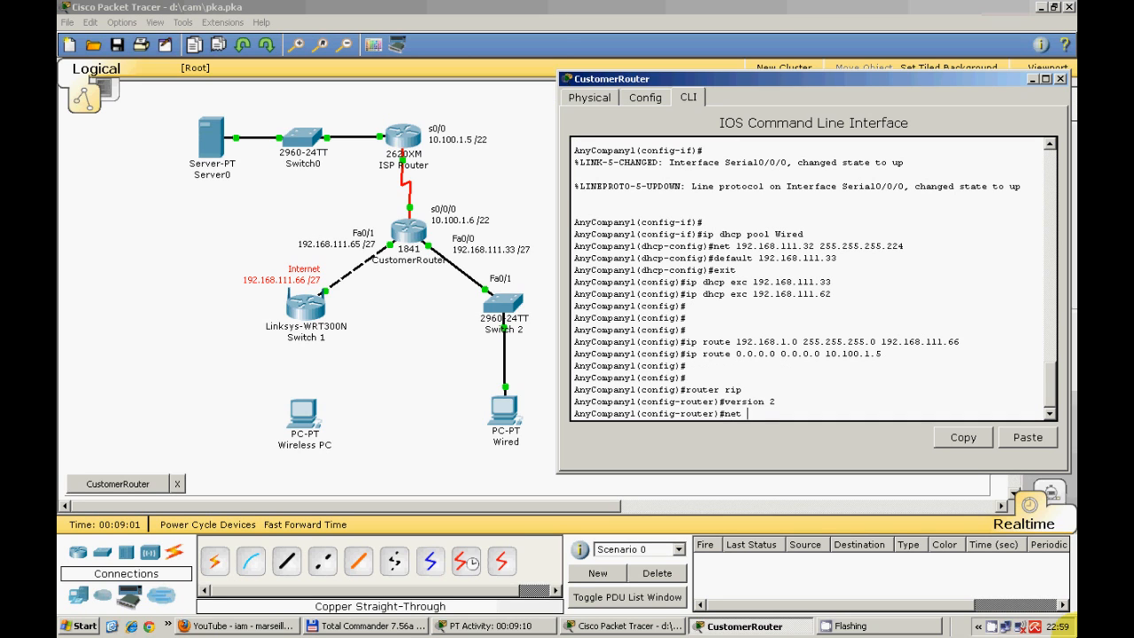
pyautogui.write('10.1')
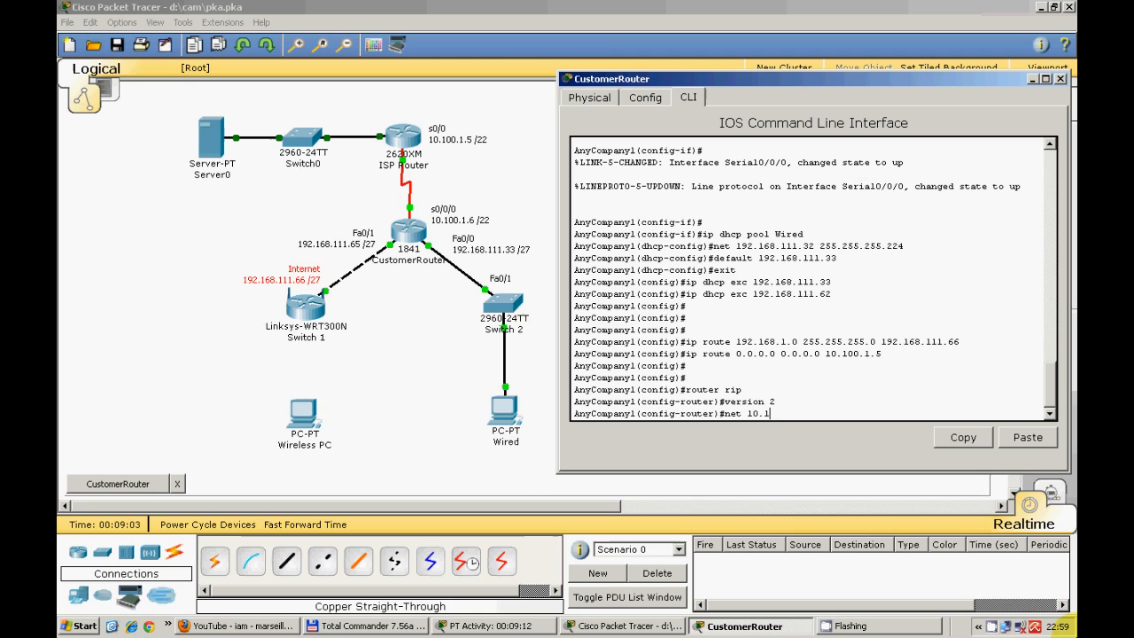
pyautogui.write('00.10')
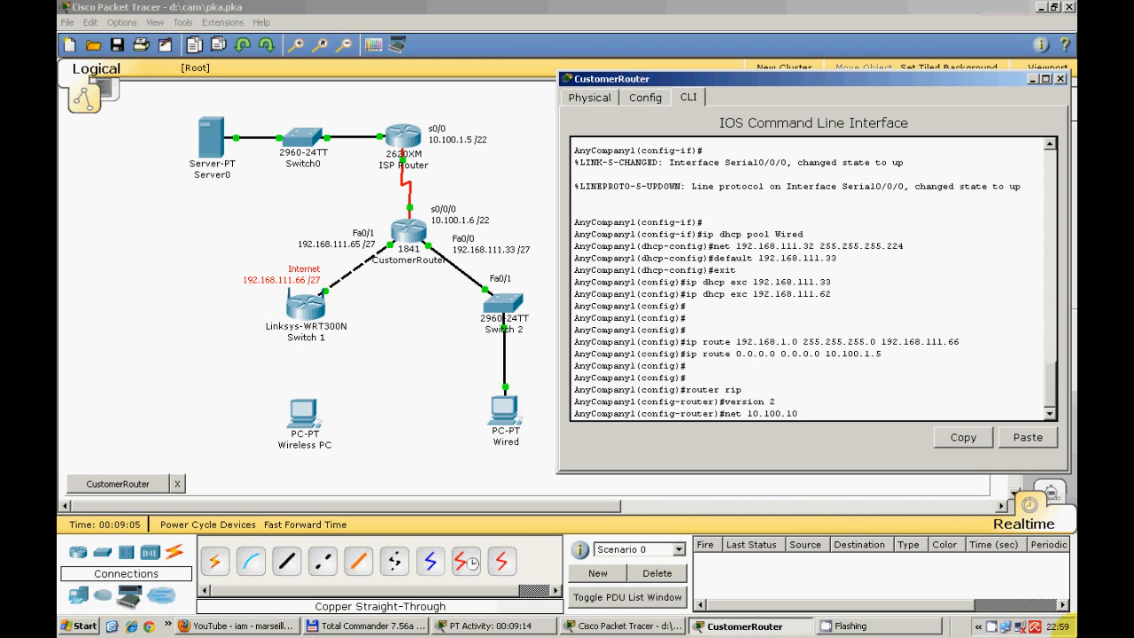
pyautogui.press('BackSpace')
pyautogui.write('.0')
pyautogui.press('Return')
# Add the networks 192.168.111.32 and 192.168.111.64 to RIP and return to privileged mode.
pyautogui.write('net')
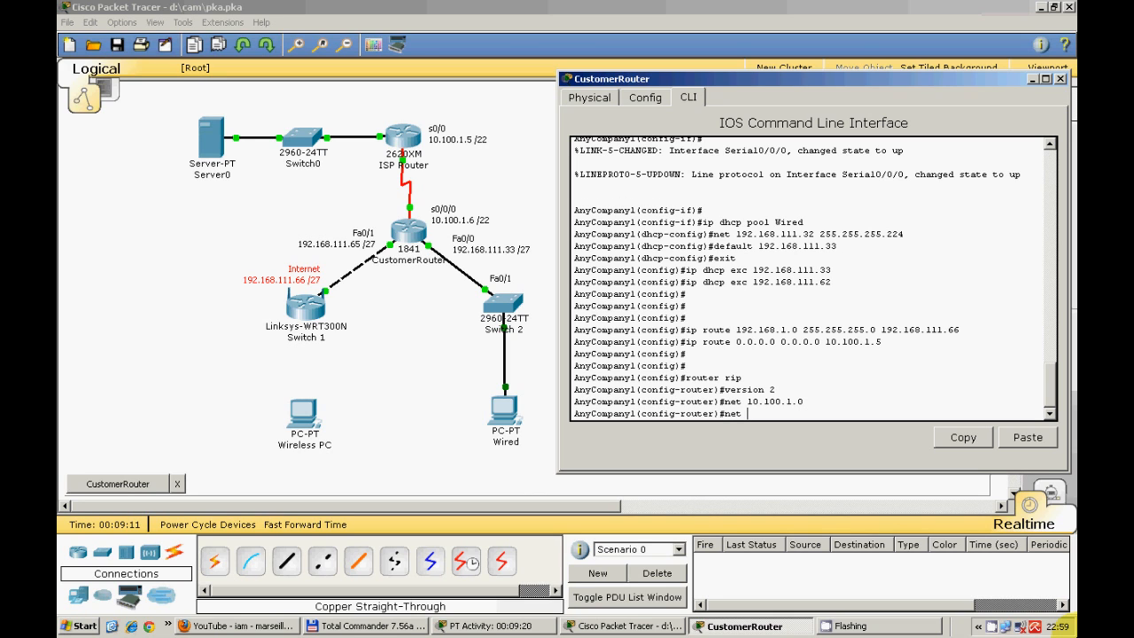
pyautogui.write(' 192.168.111.32')
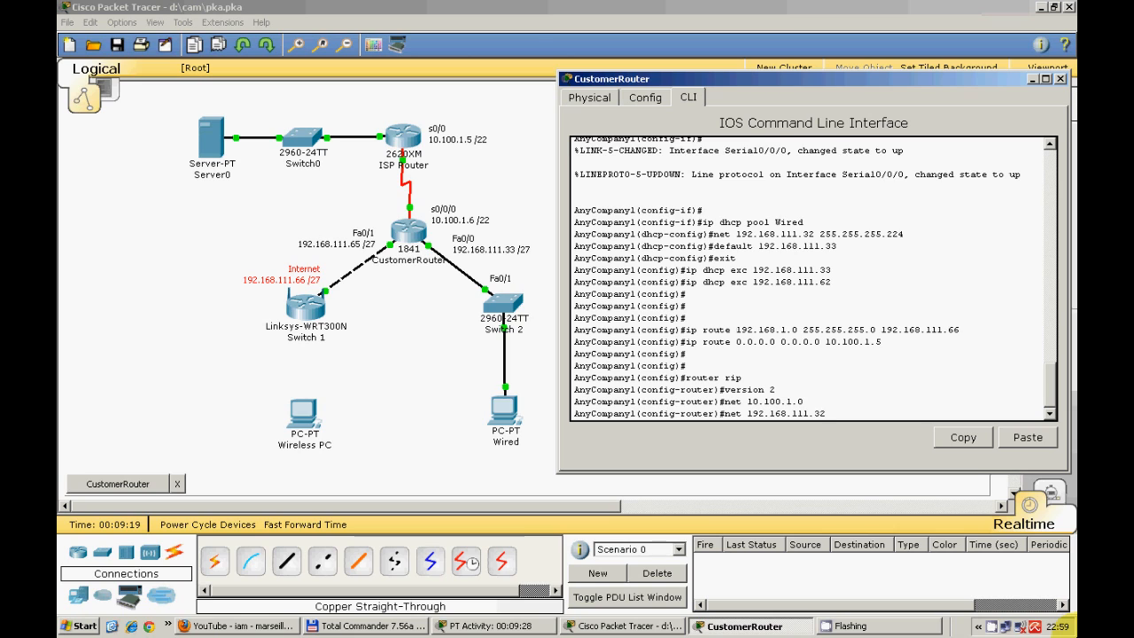
pyautogui.press('Return')
pyautogui.press('Up')
pyautogui.press('BackSpace')
pyautogui.press('BackSpace')
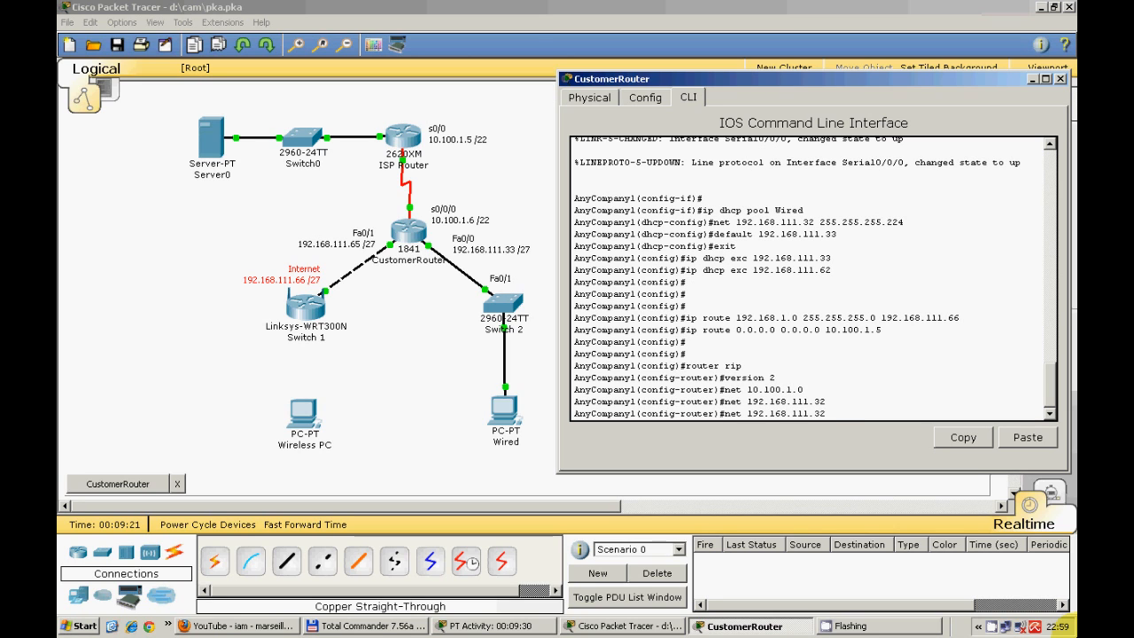
pyautogui.write('64')
pyautogui.press('Return')
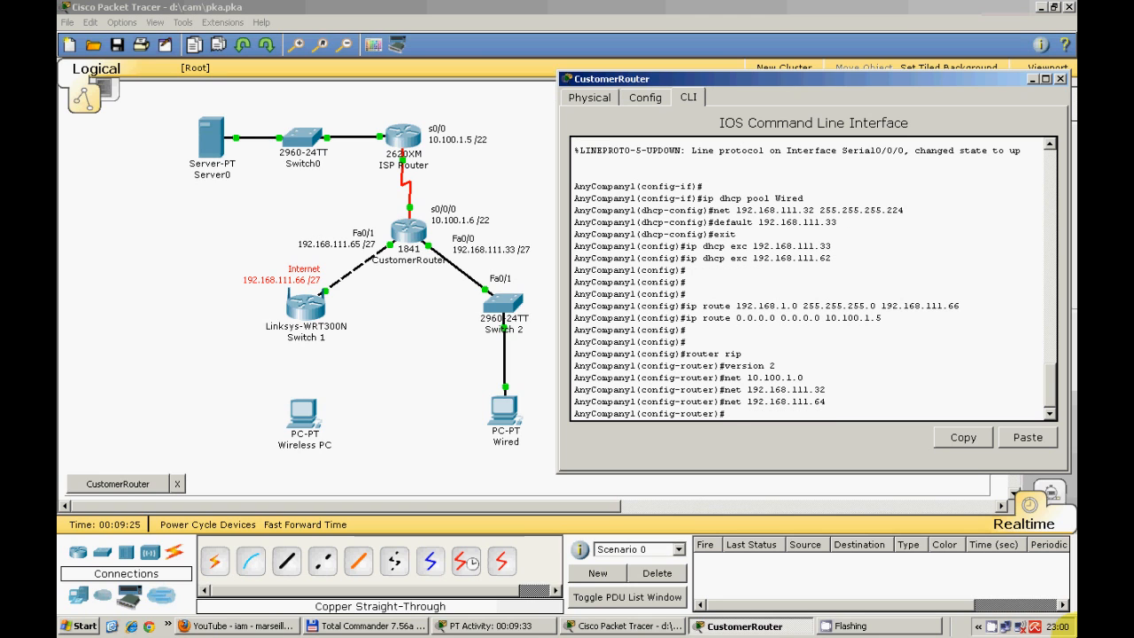
pyautogui.press('Return')
pyautogui.write('end')
pyautogui.press('Return')
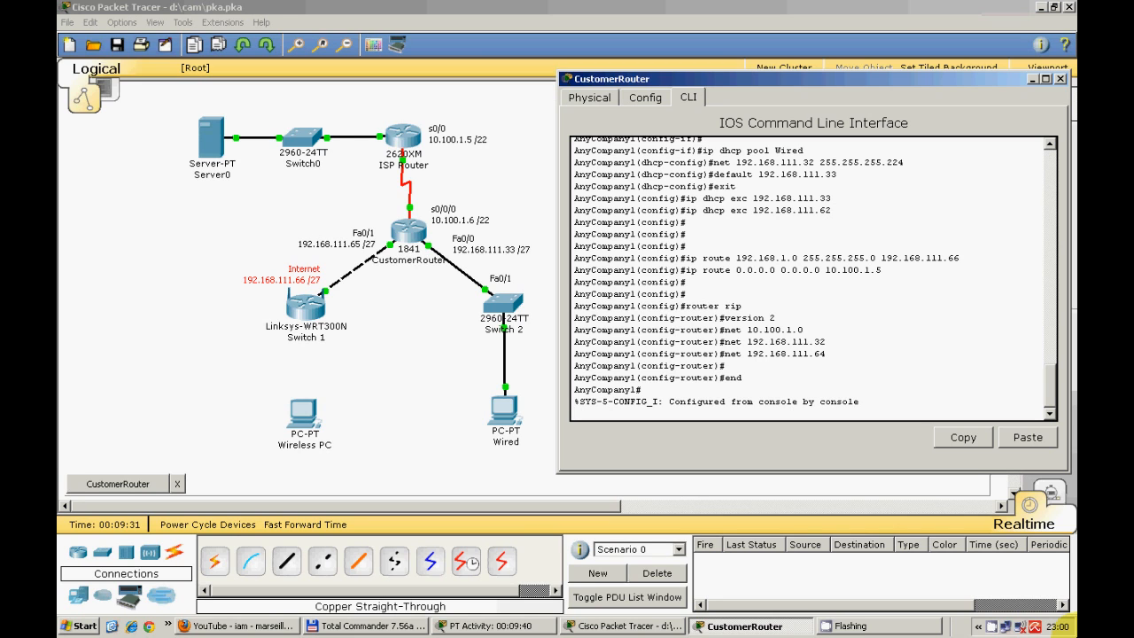
# Display the CustomerRouter's running configuration and page through it to the end, checking interfaces, DHCP, RIP and routes.
pyautogui.press('Return')
pyautogui.press('Return')
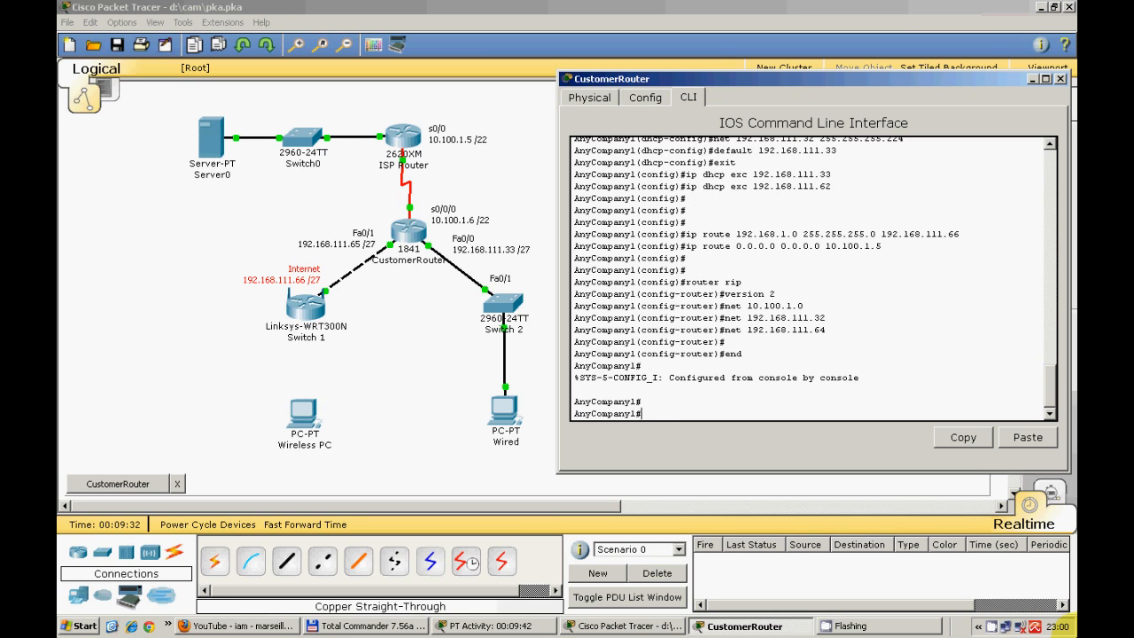
pyautogui.write('sh ru')
pyautogui.press('Return')
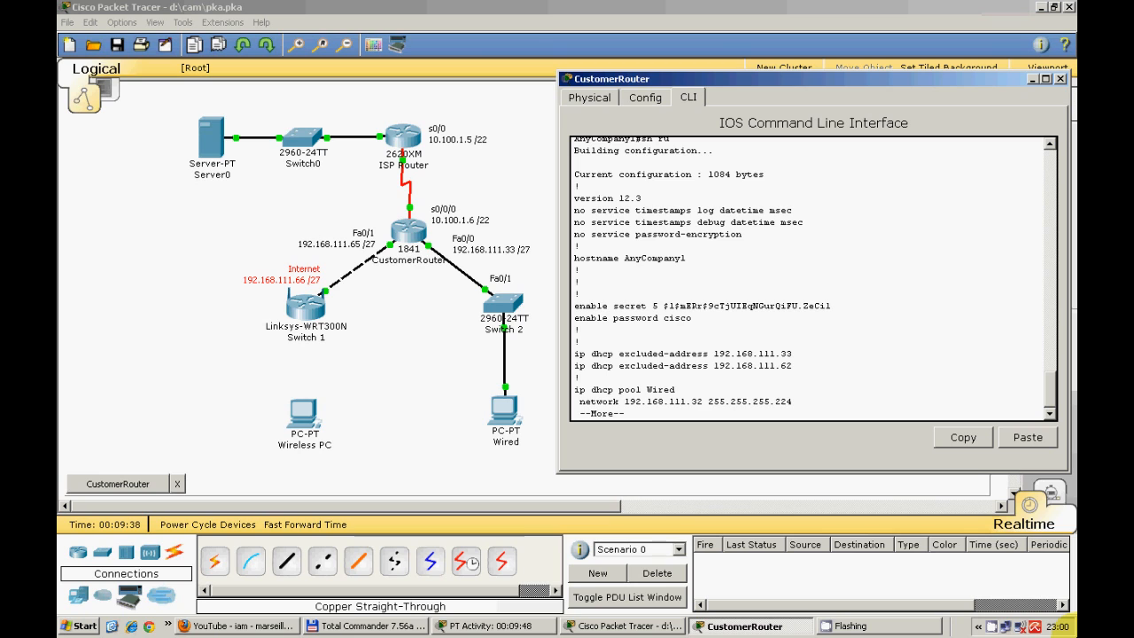
pyautogui.press('space')
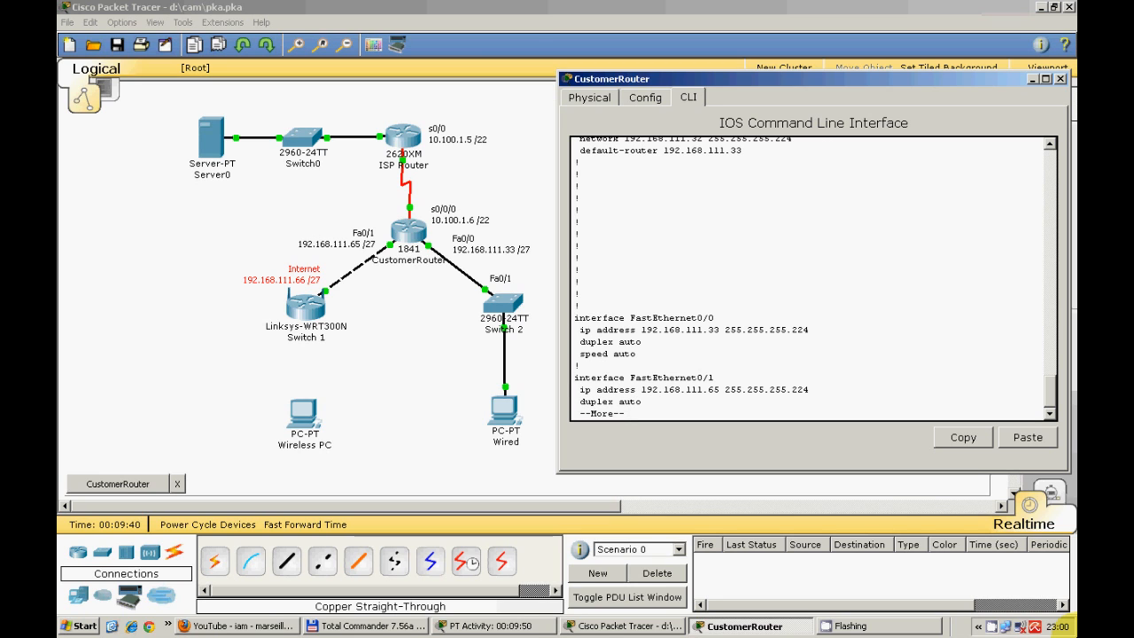
pyautogui.press('space')
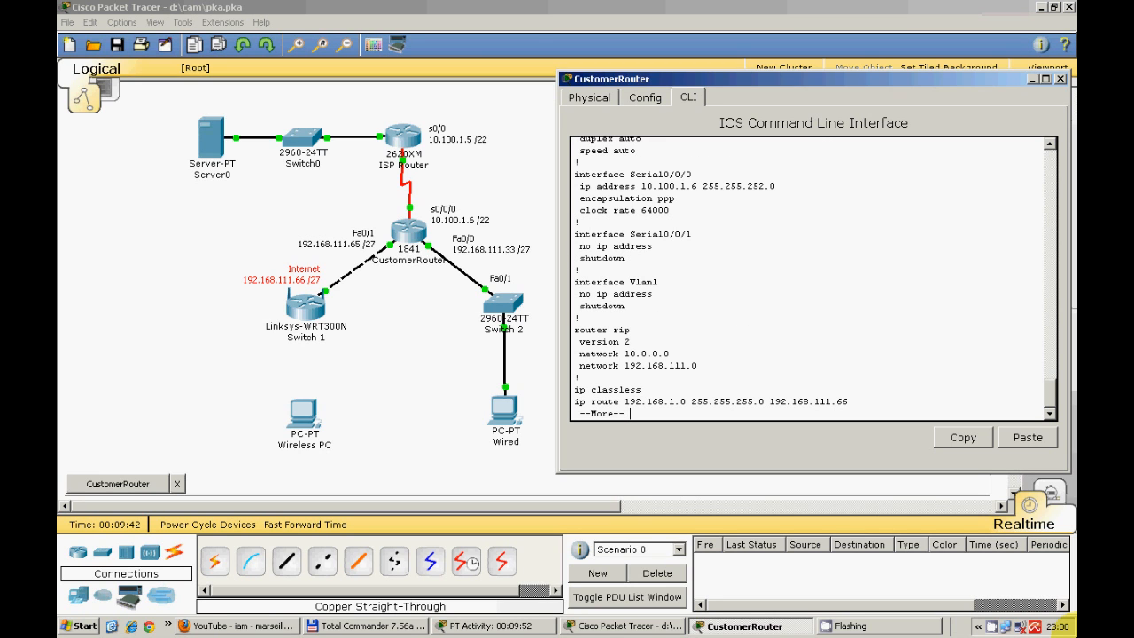
pyautogui.press('space')
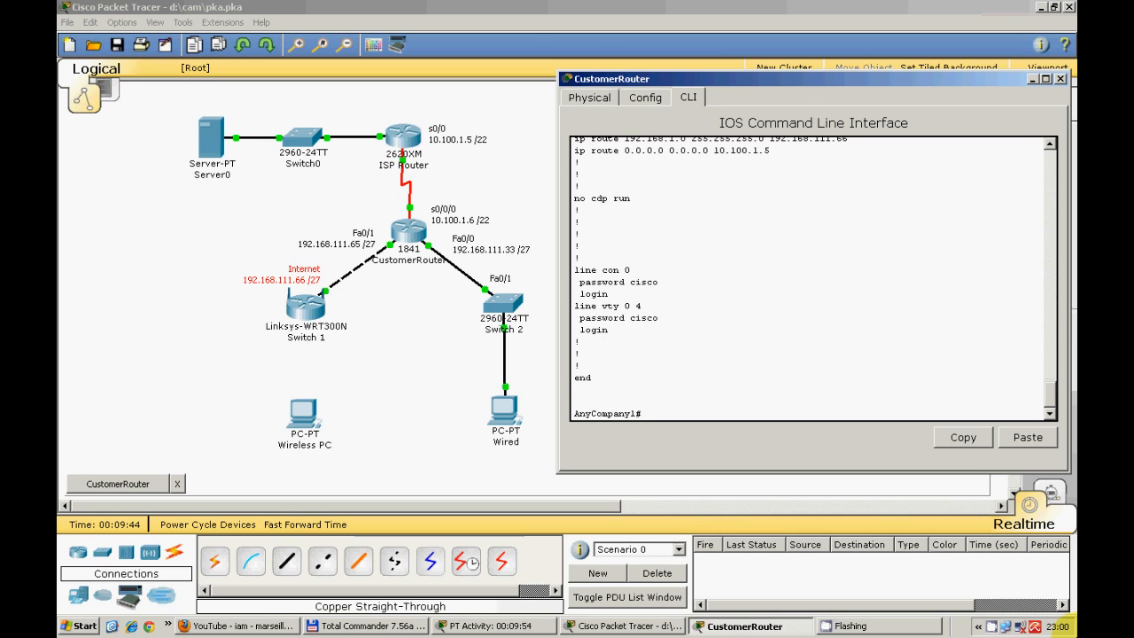
# Save the CustomerRouter's running configuration to the startup configuration under the default file name.
pyautogui.press('Return')
pyautogui.press('Return')
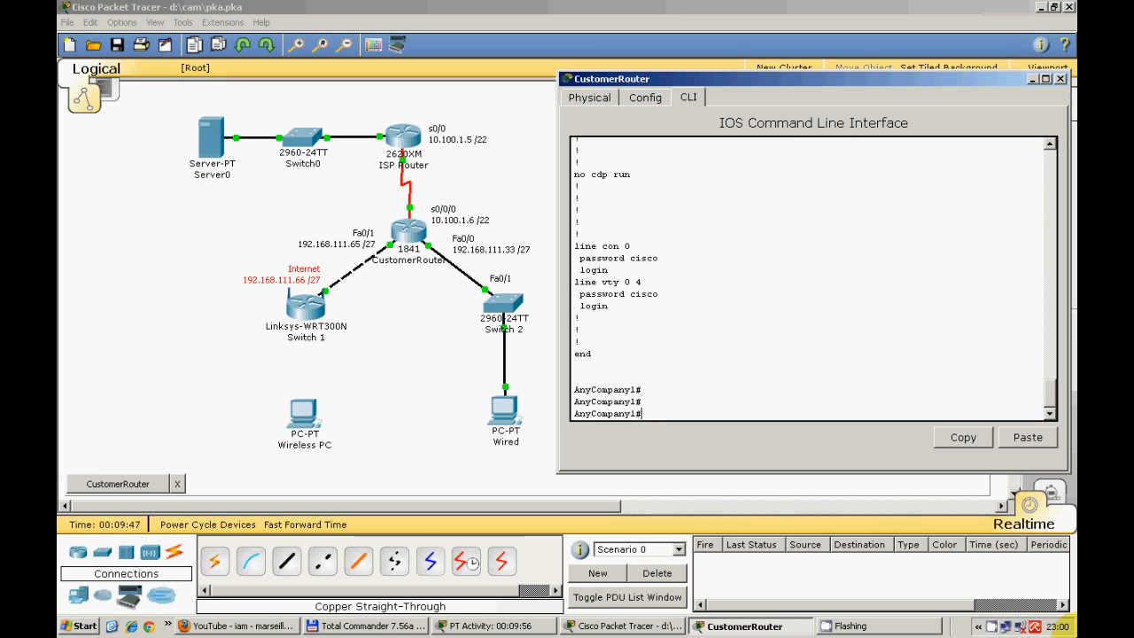
pyautogui.write('copy run start')
pyautogui.press('Return')
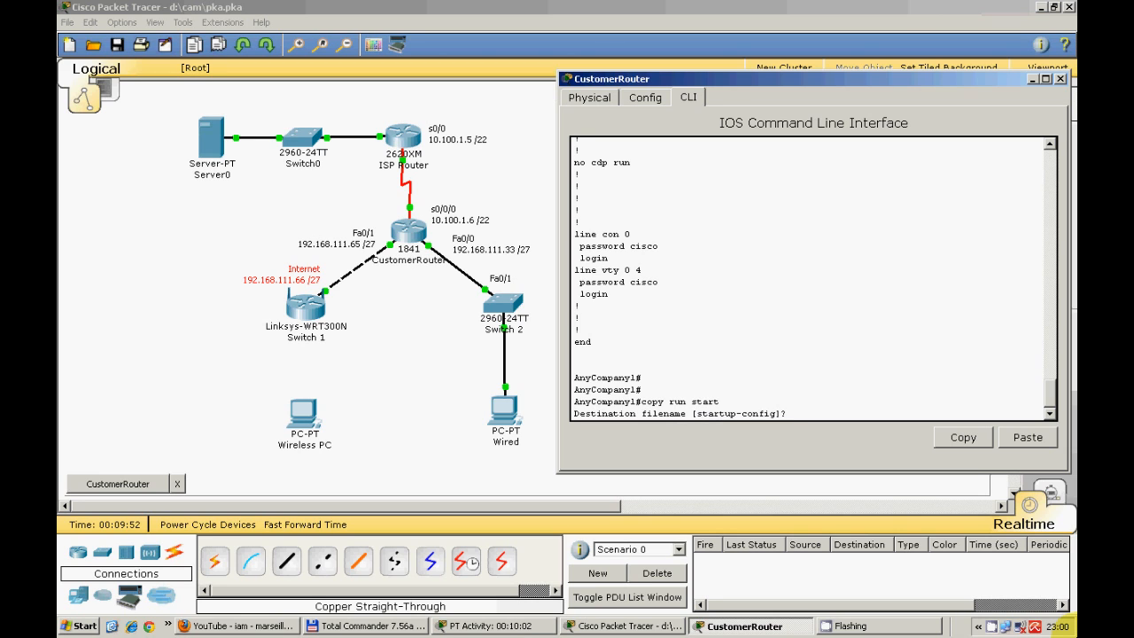
pyautogui.press('Return')
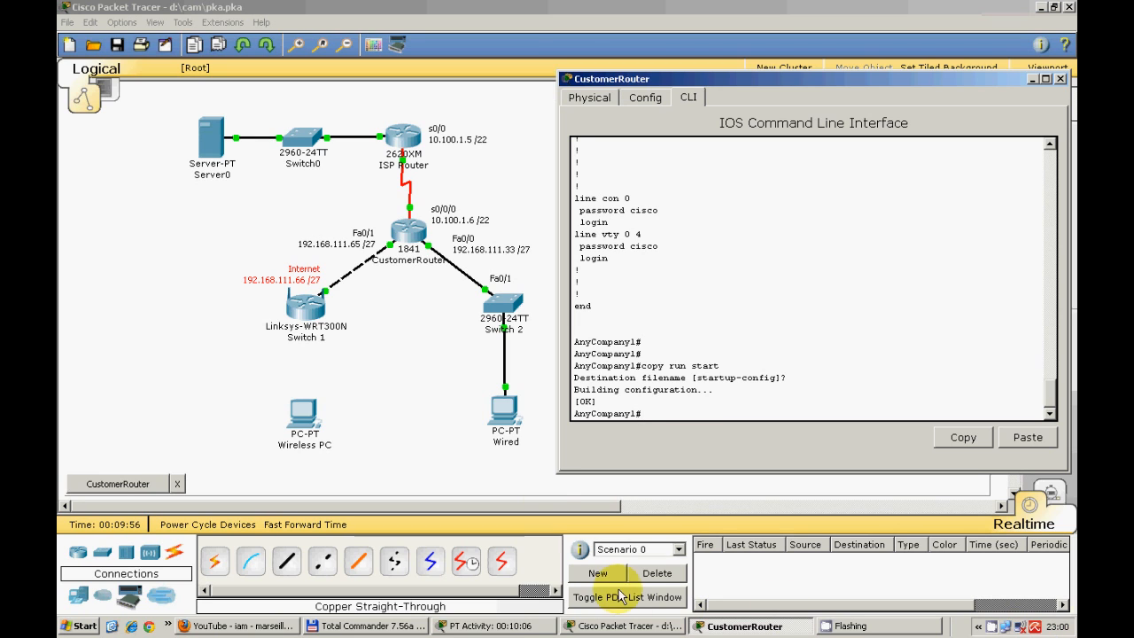
# Open the Linksys-WRT300N's Internet settings and enter the static IP address 192.168.111.66.
pyautogui.click(452, 381)
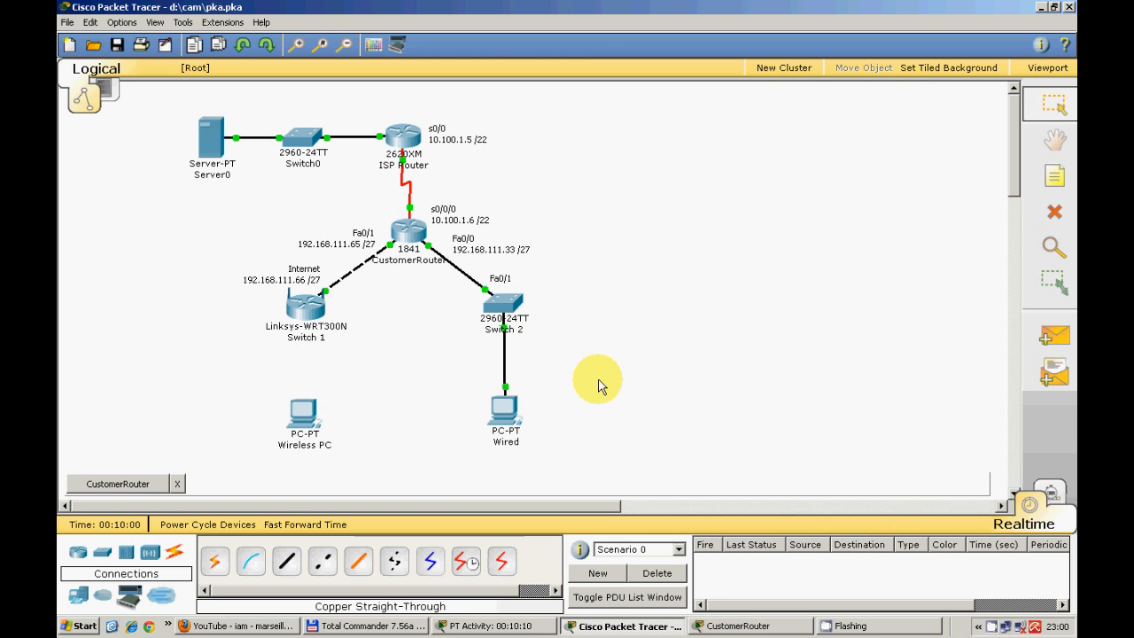
pyautogui.click(304, 317)
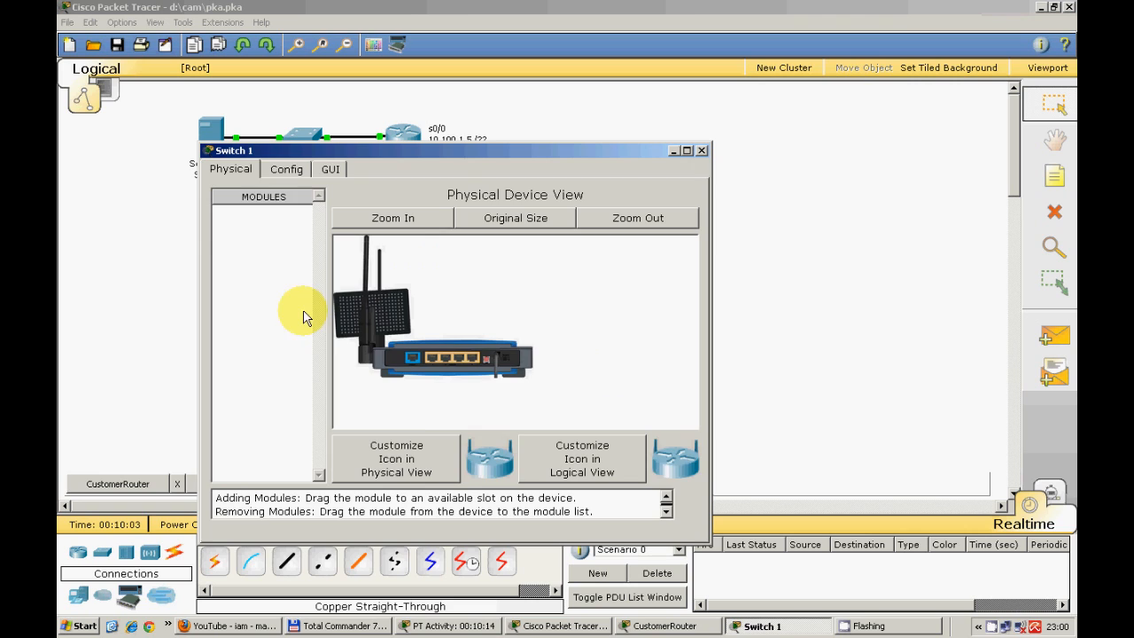
pyautogui.click(286, 170)
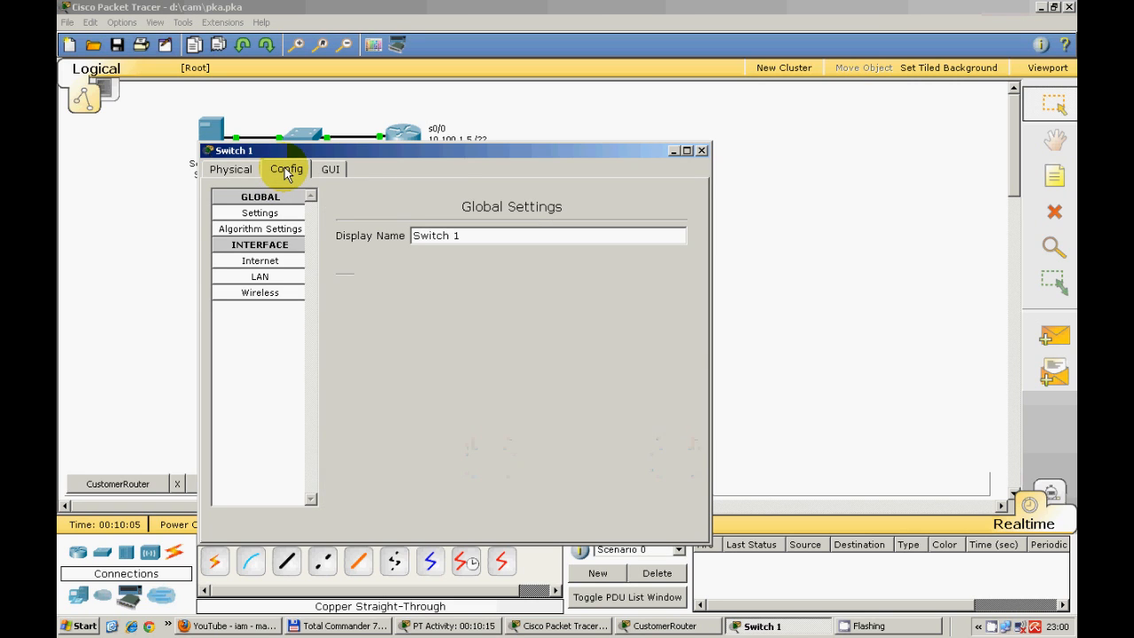
pyautogui.click(260, 261)
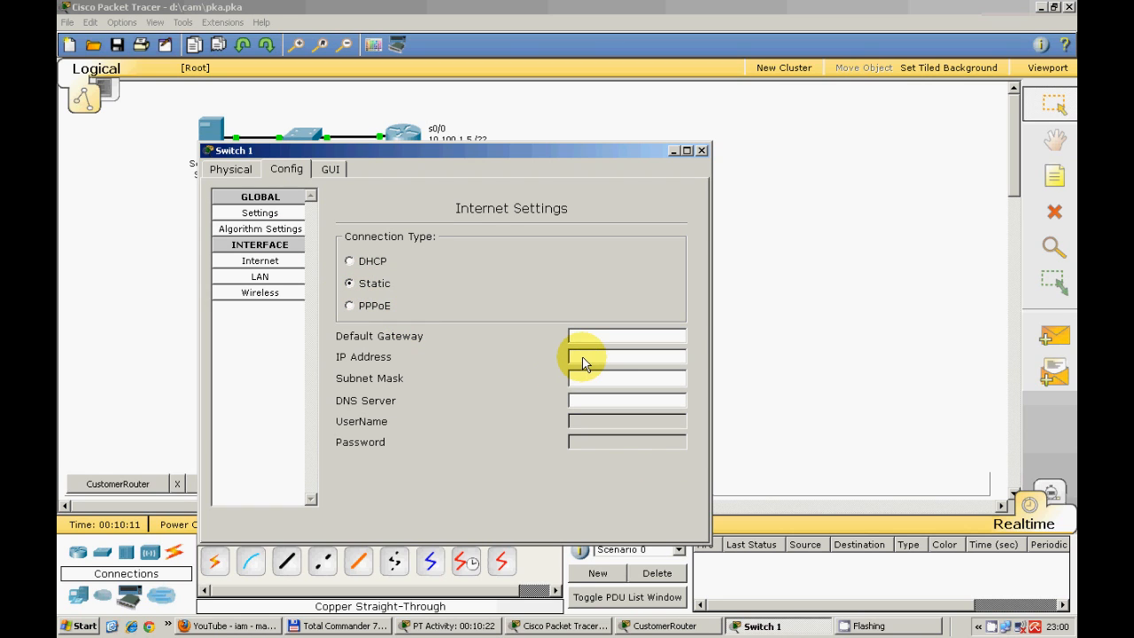
pyautogui.write('192.168.111.66')
pyautogui.press('Tab')
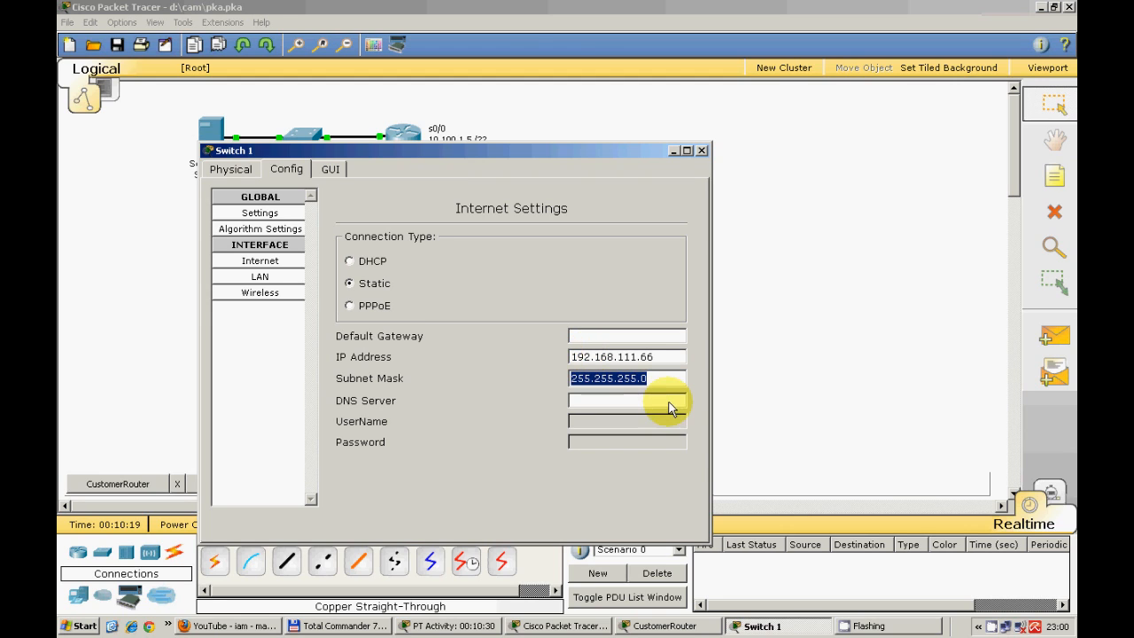
# Set the Linksys Internet connection's subnet mask to 255.255.255.224 and its default gateway to 192.168.111.65.
pyautogui.click(650, 381)
pyautogui.doubleClick(649, 381)
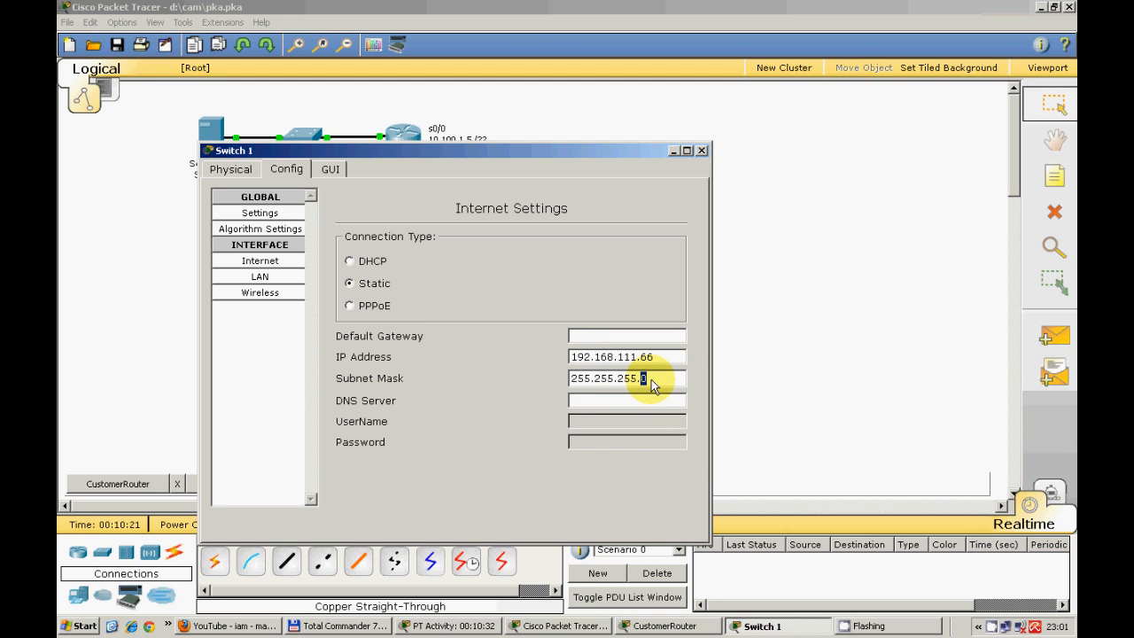
pyautogui.write('224')
pyautogui.click(625, 336)
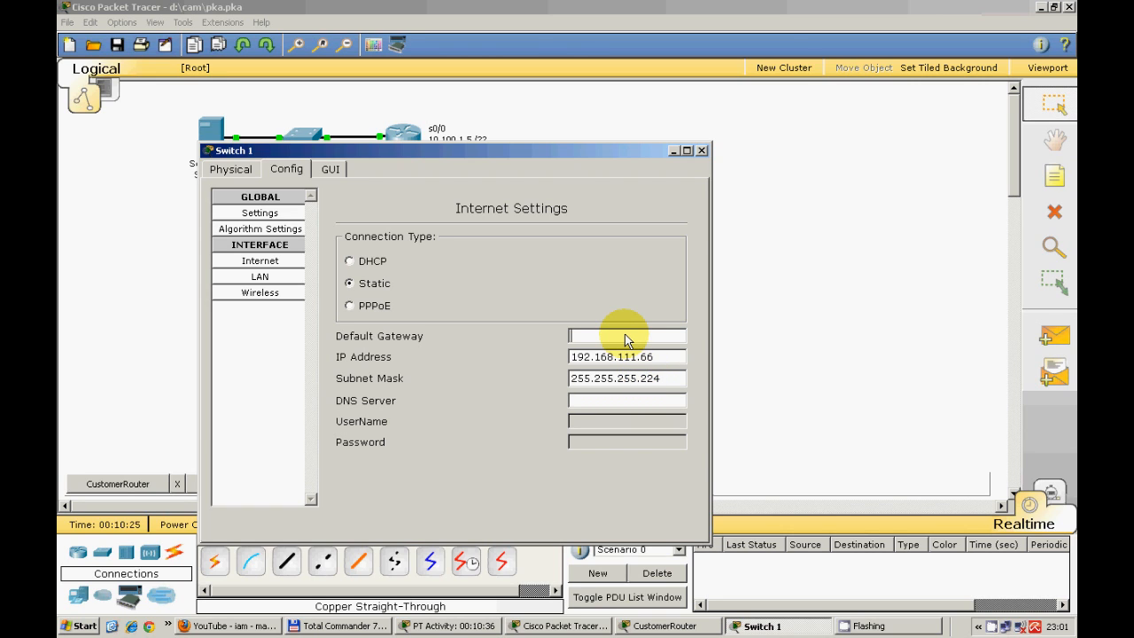
pyautogui.write('192.168.111.65')
# Change the Linksys router's wireless SSID to AnyCompany1 and close the device window.
pyautogui.click(262, 293)
pyautogui.doubleClick(589, 238)
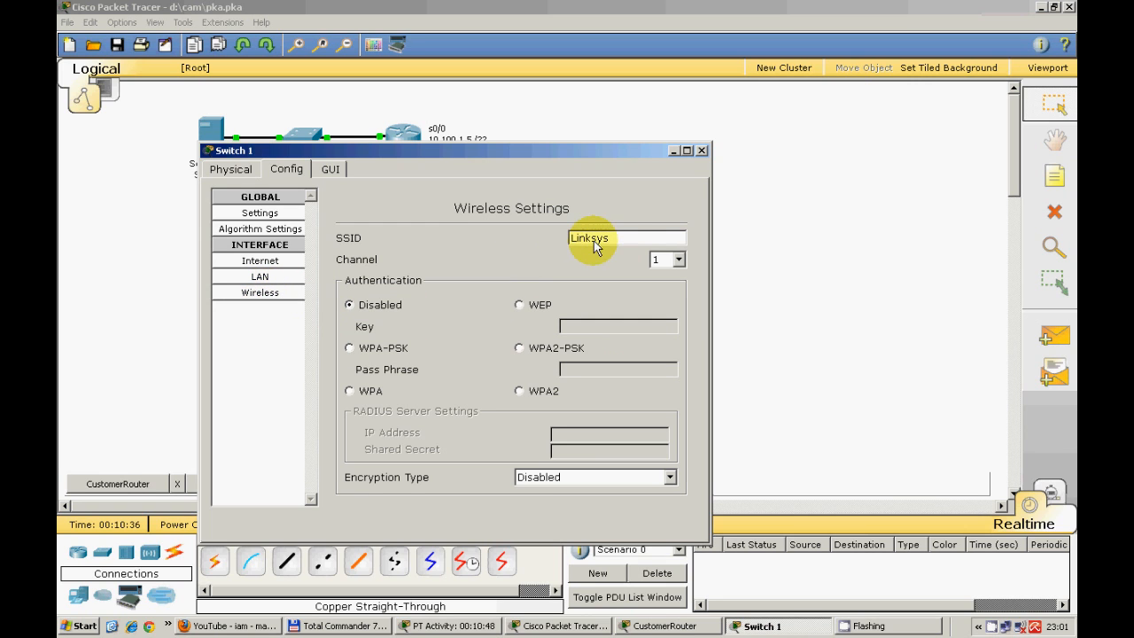
pyautogui.write('AnyCom')
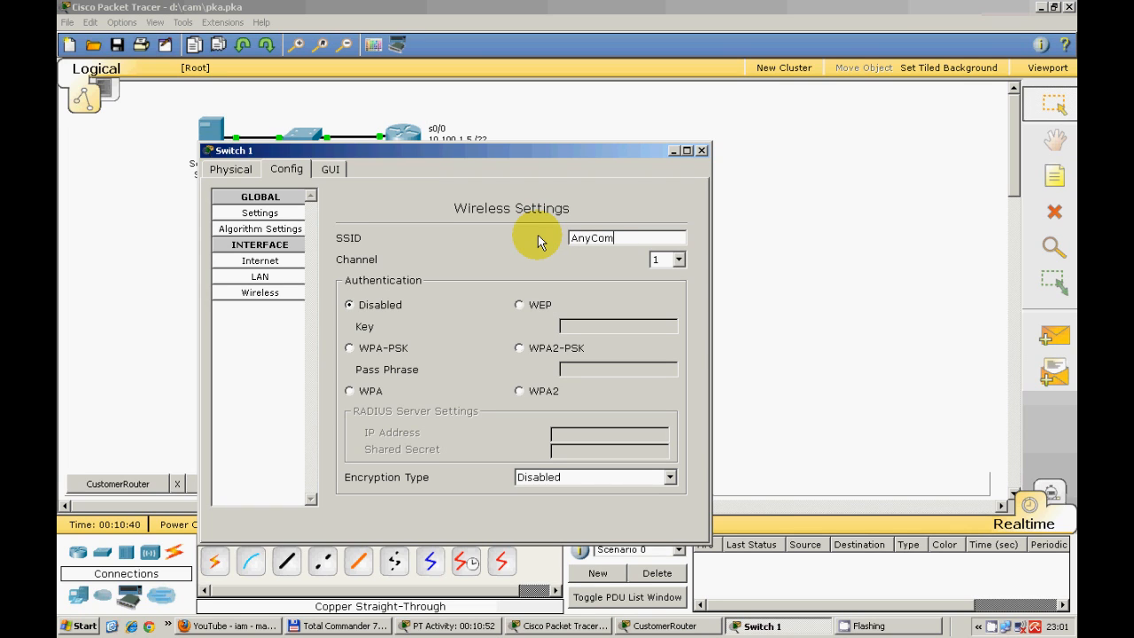
pyautogui.write('pany1')
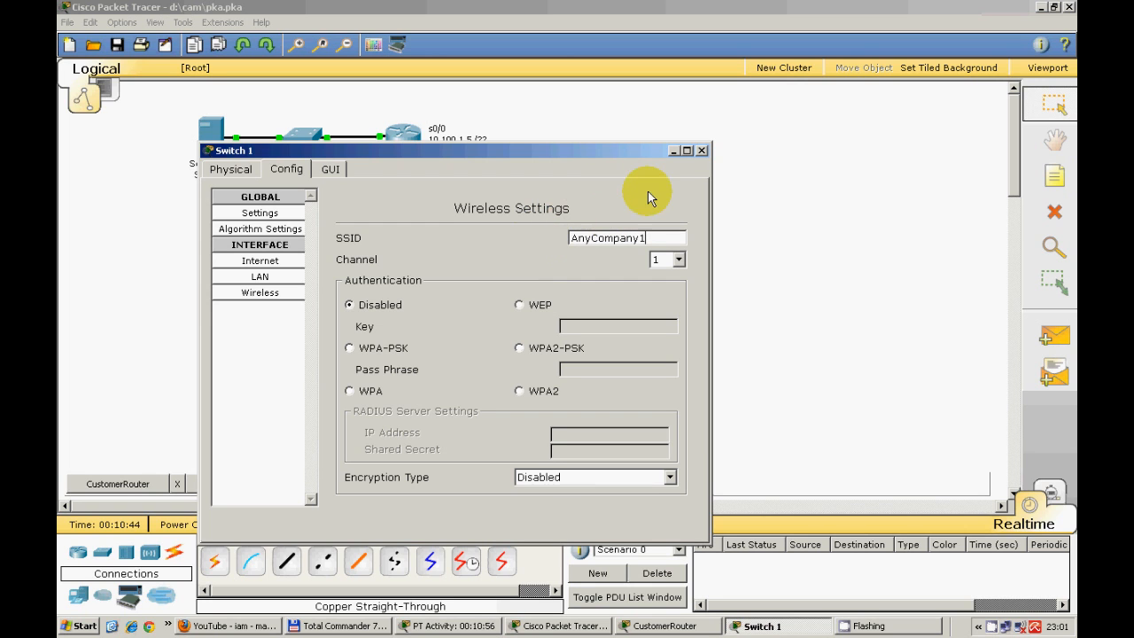
pyautogui.click(701, 151)
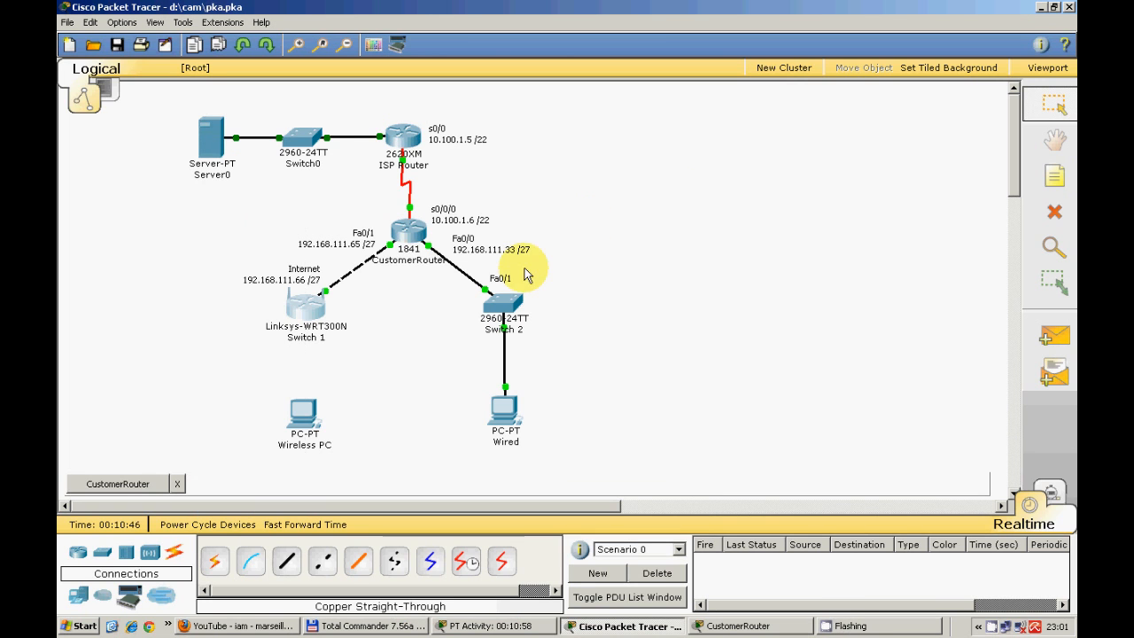
# Connect the Wireless PC to the AnyCompany1 wireless network with its PC Wireless utility and close the PC's window.
pyautogui.click(308, 418)
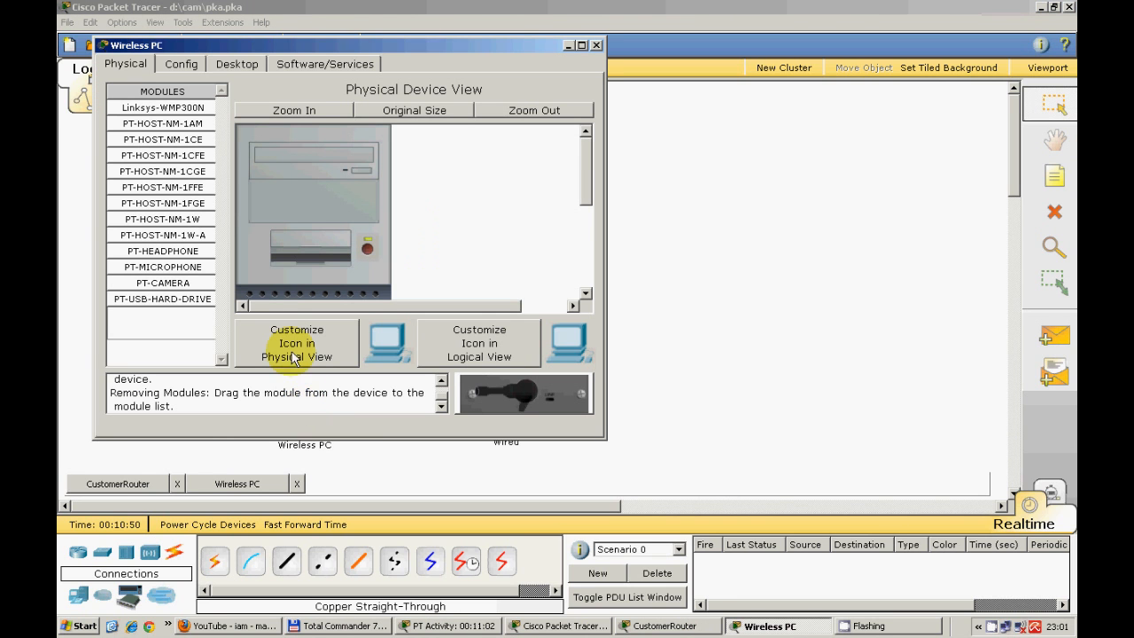
pyautogui.click(237, 64)
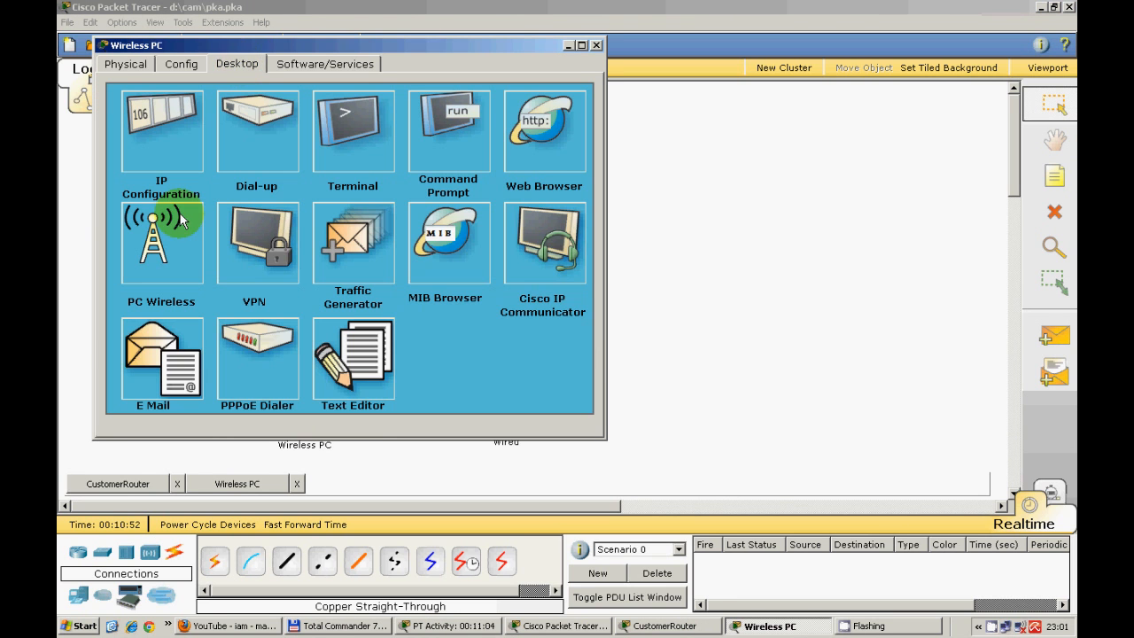
pyautogui.click(166, 253)
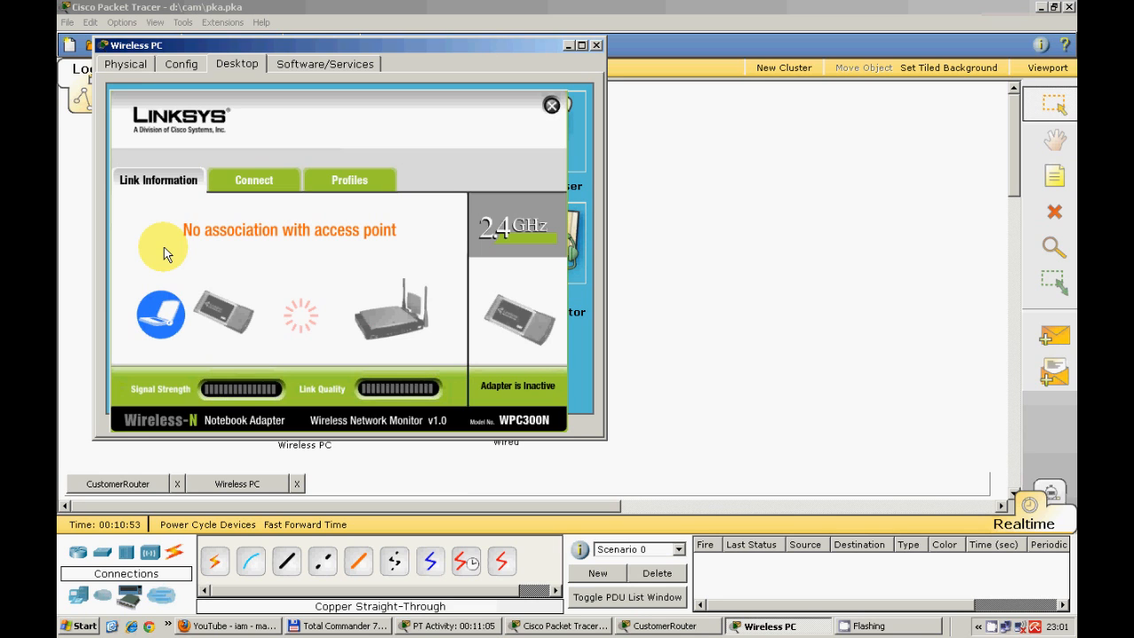
pyautogui.click(241, 181)
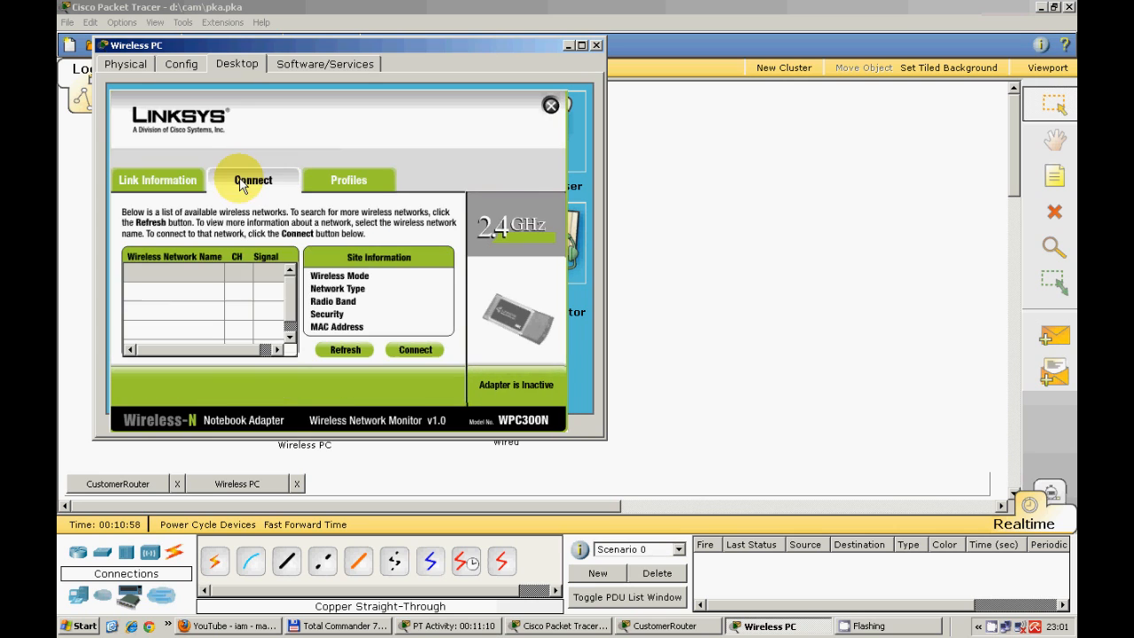
pyautogui.click(345, 350)
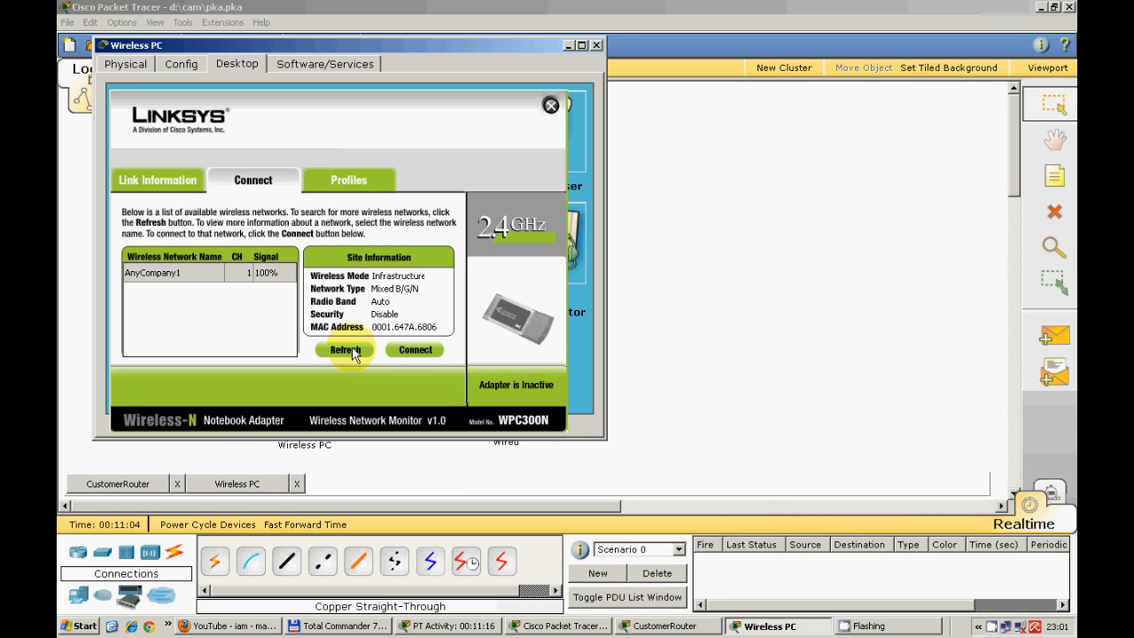
pyautogui.click(198, 274)
pyautogui.click(401, 352)
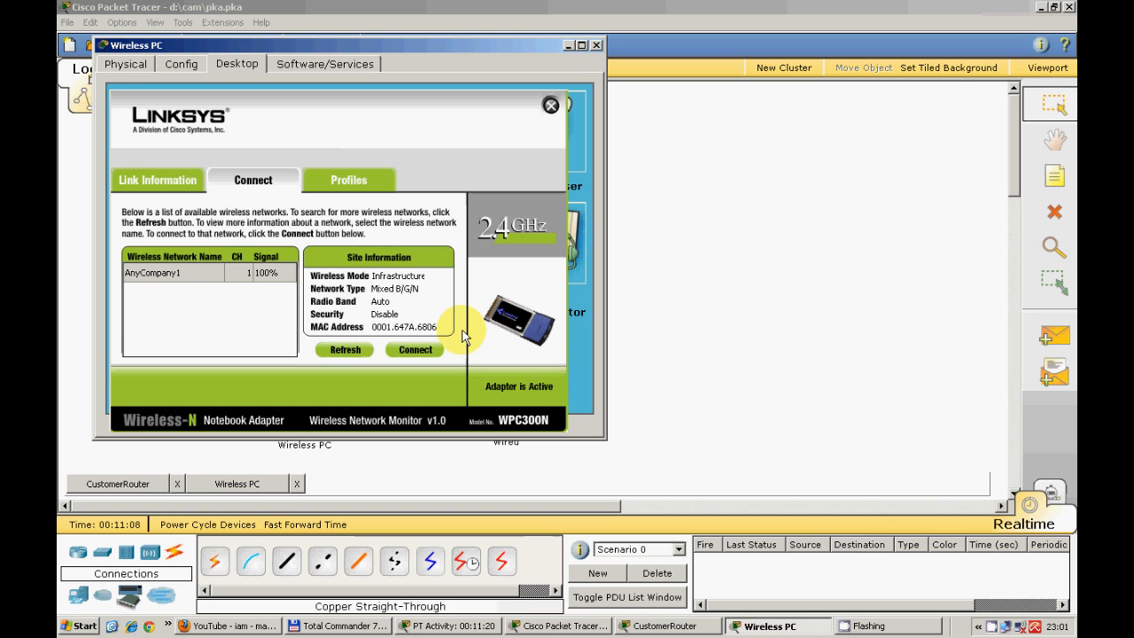
pyautogui.click(597, 45)
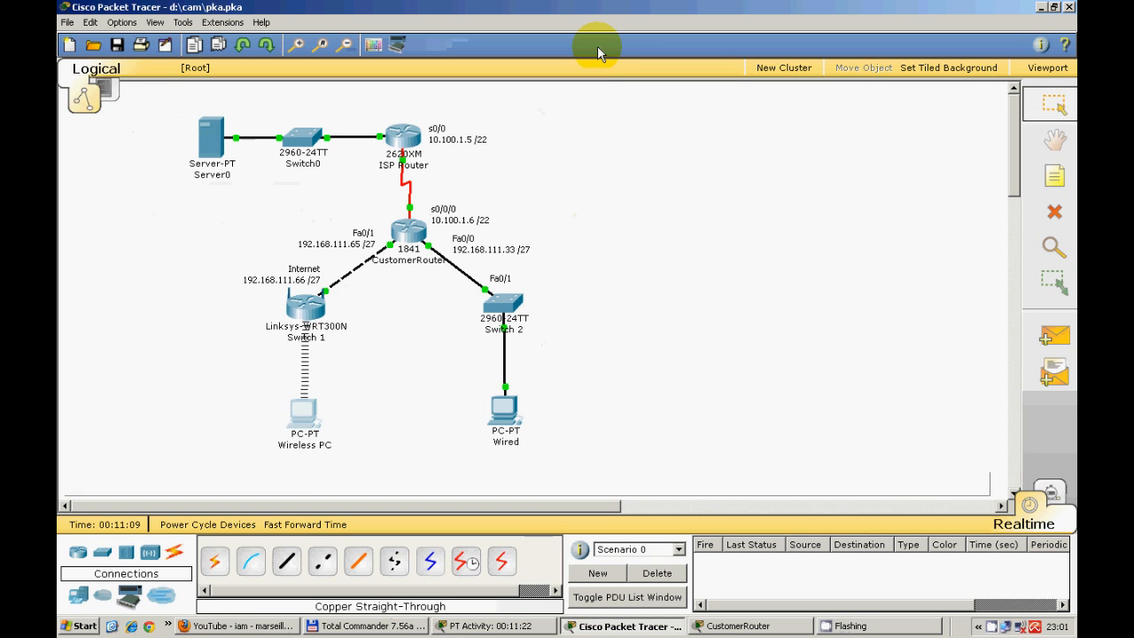
# Switch the Wired PC's IP configuration to DHCP and close the PC's window.
pyautogui.click(501, 422)
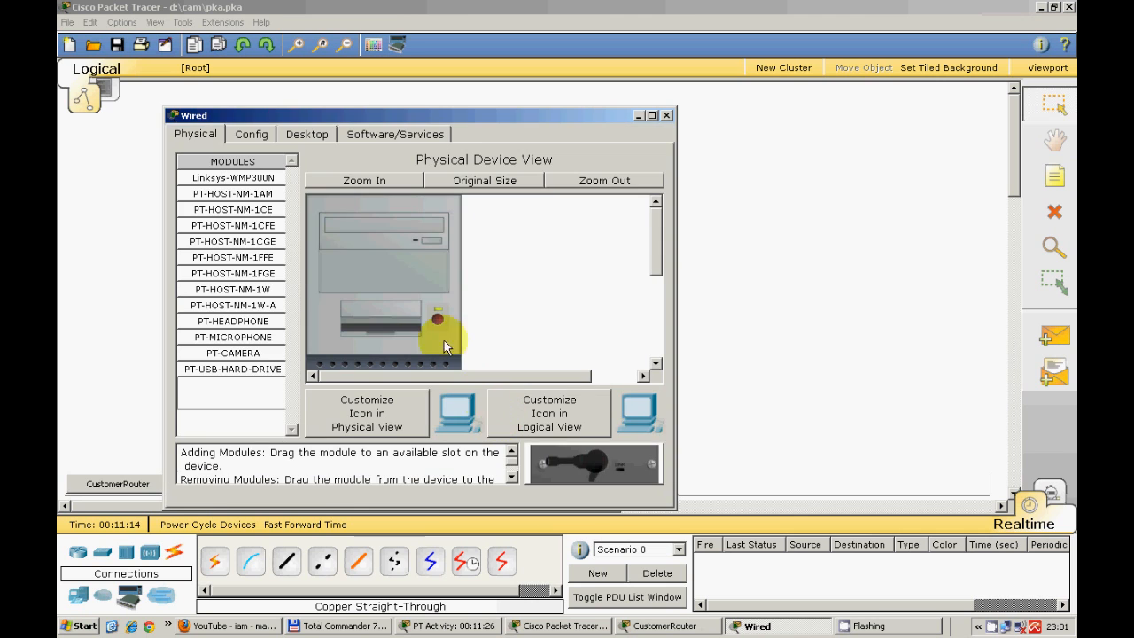
pyautogui.click(311, 137)
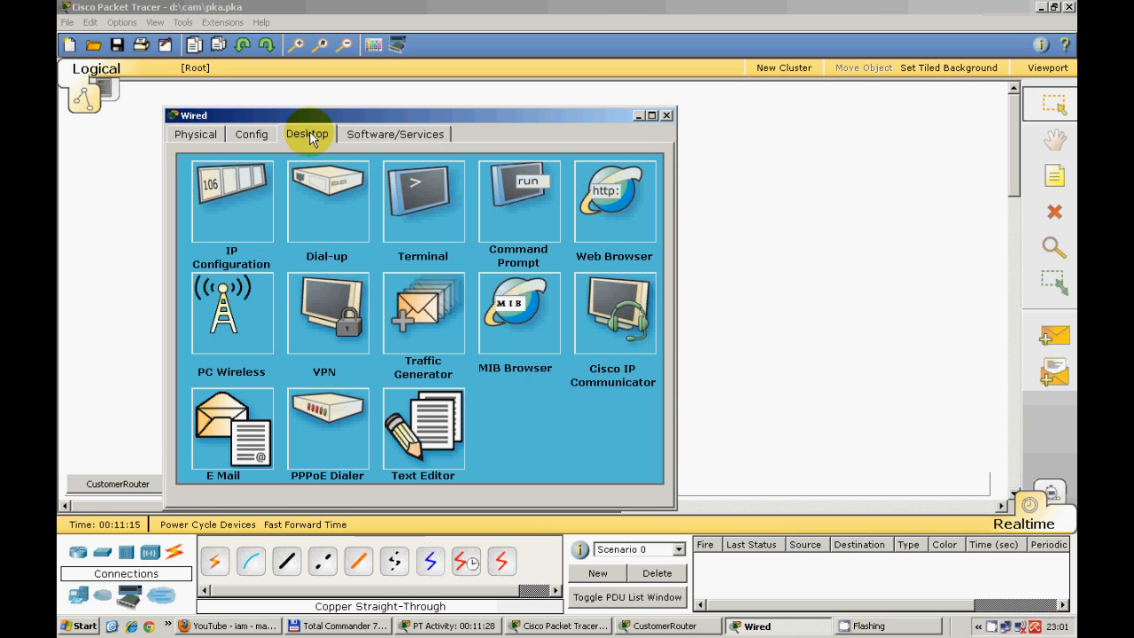
pyautogui.click(259, 191)
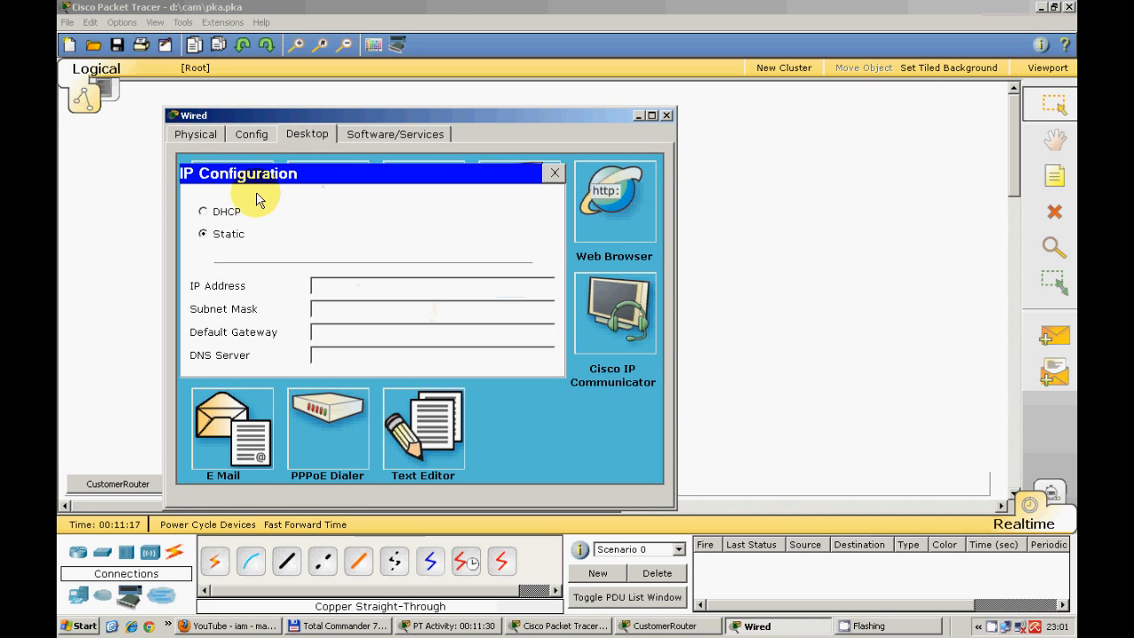
pyautogui.click(227, 214)
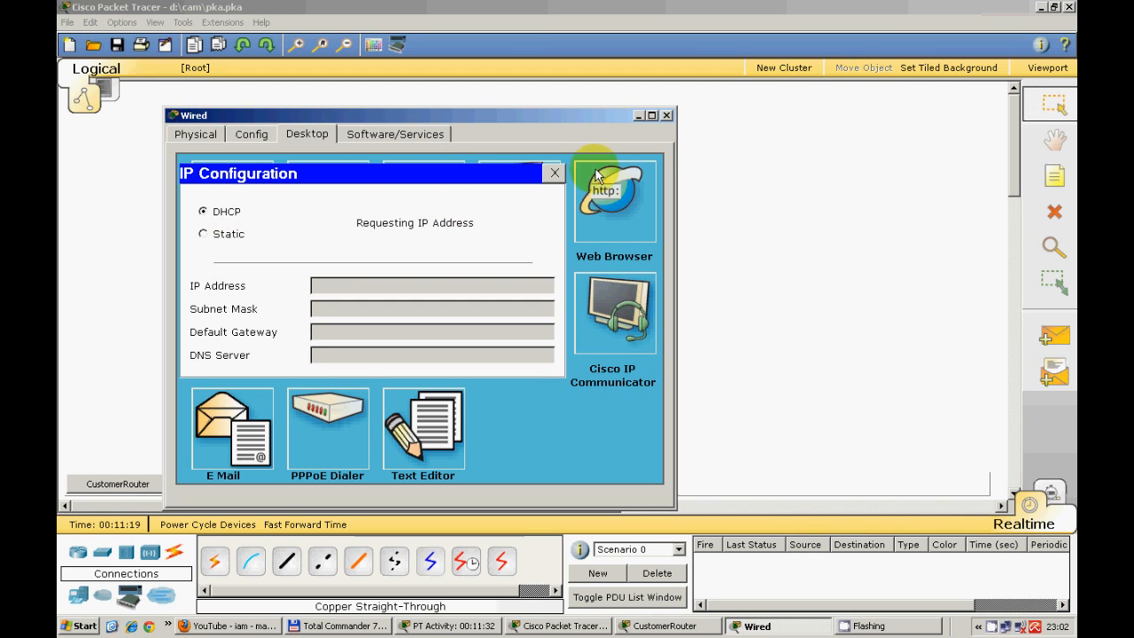
pyautogui.click(666, 116)
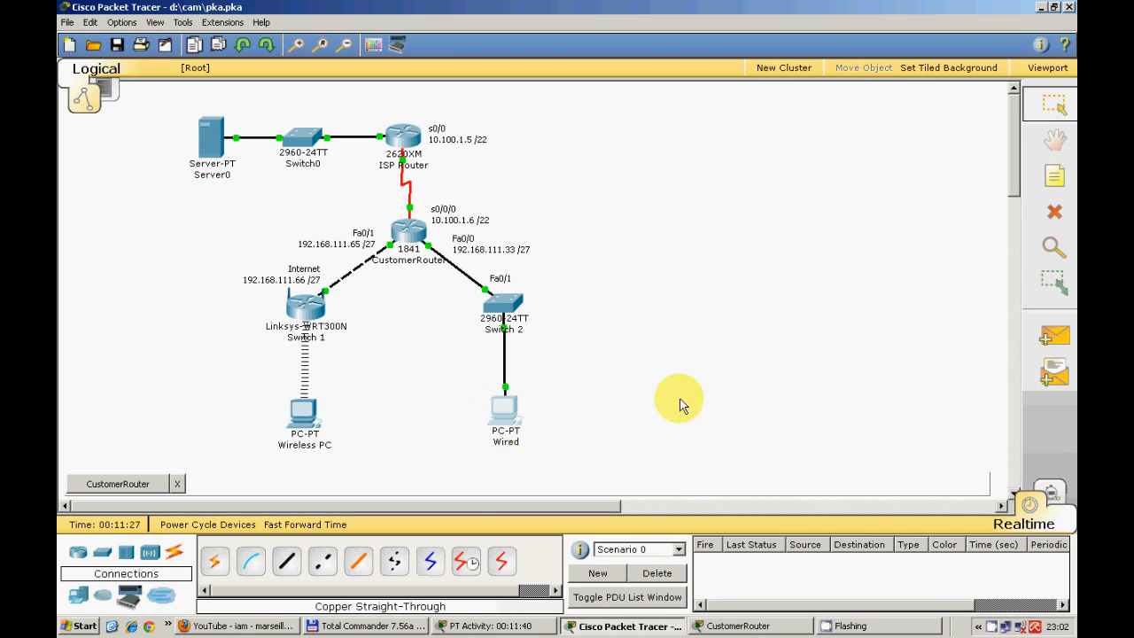
# Add the note "192.168.111.100 - 192.168.111.149" beside the Wireless PC and nudge it closer to the PC.
pyautogui.click(1053, 184)
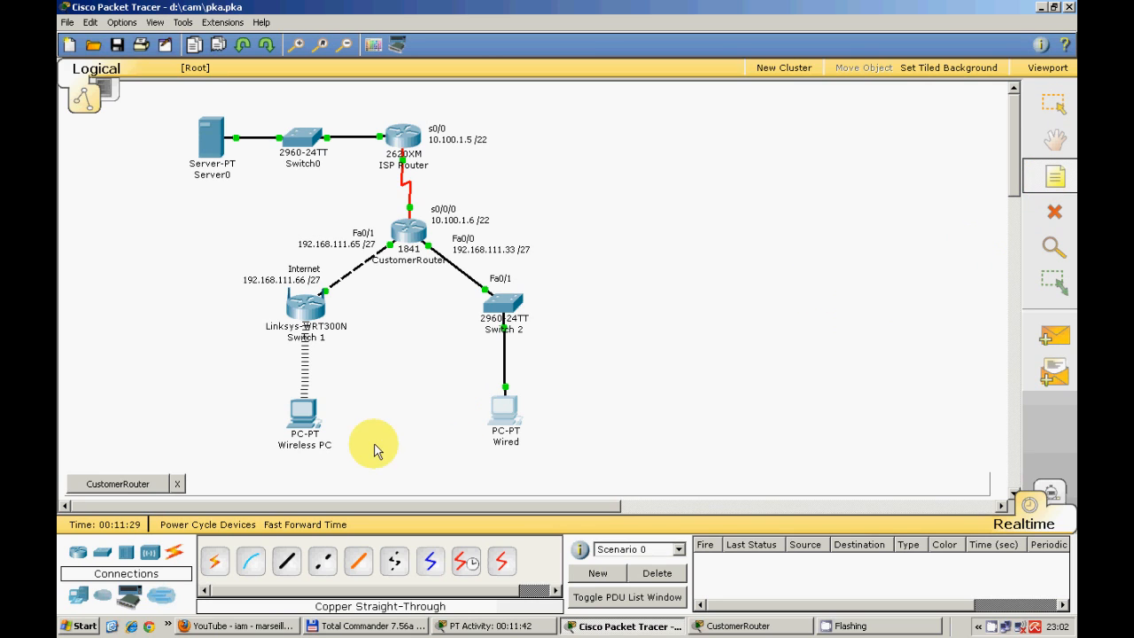
pyautogui.click(326, 390)
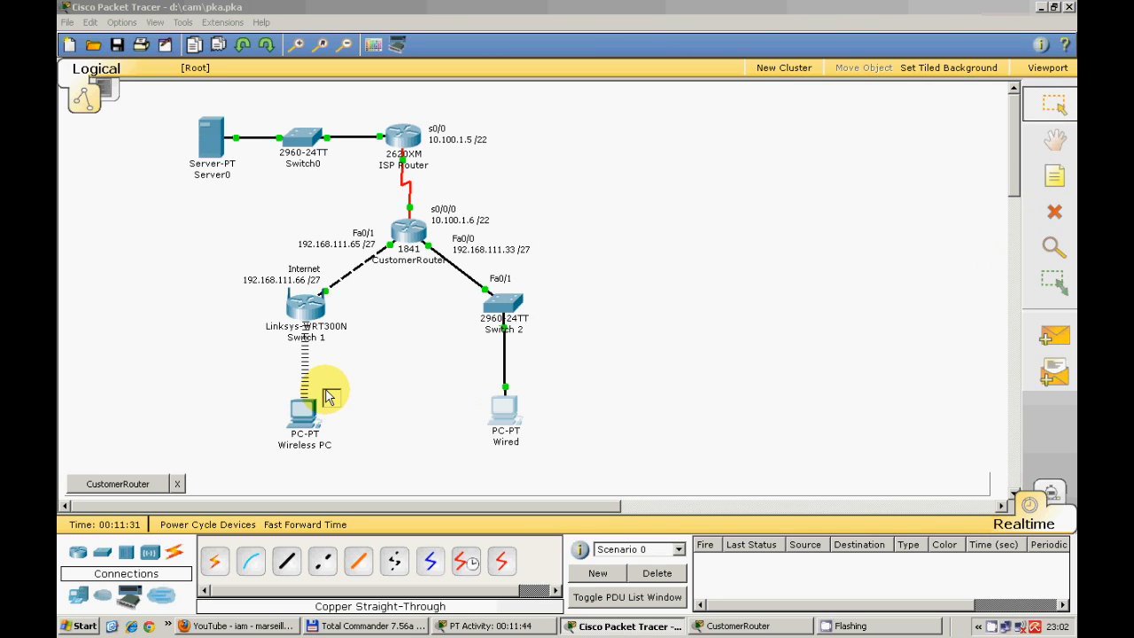
pyautogui.write('192.168.111.1')
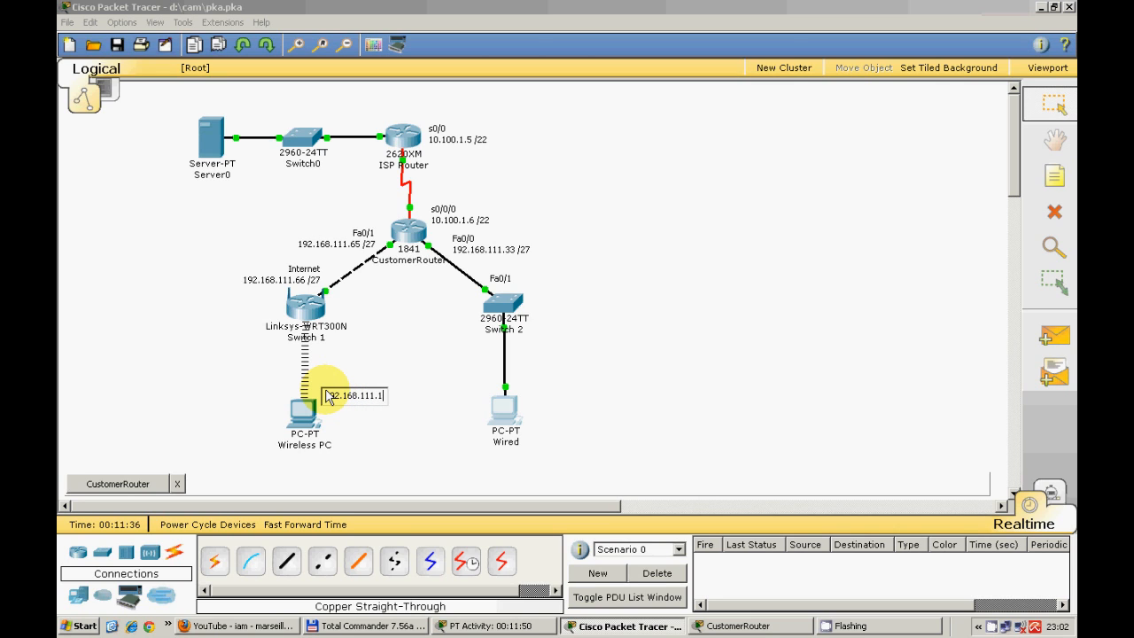
pyautogui.write('00 - 192.168.111.149')
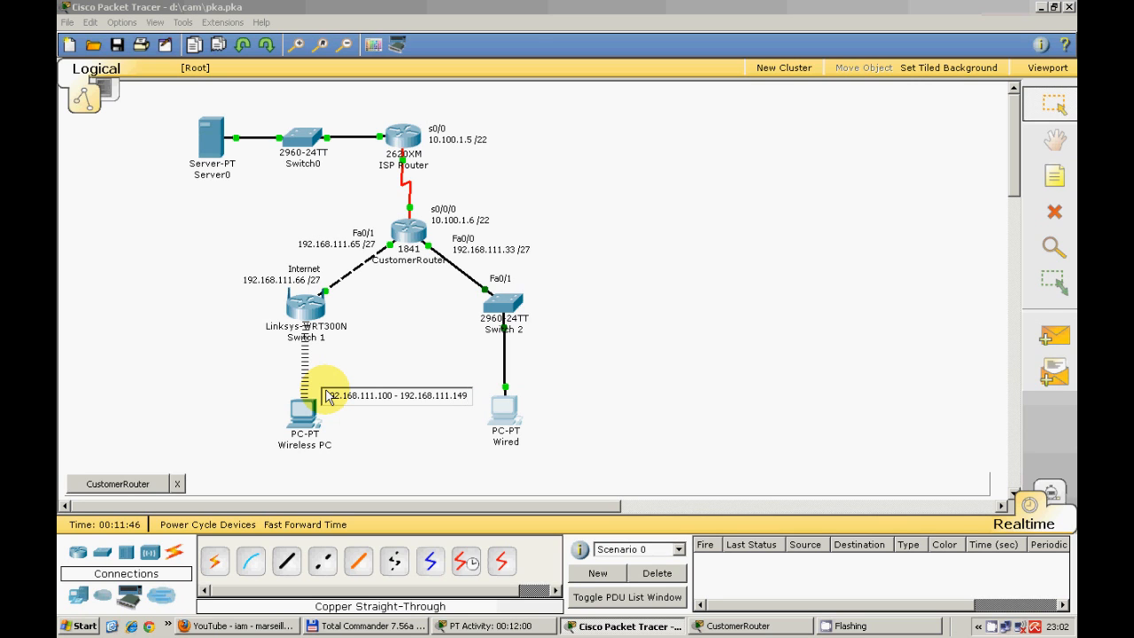
pyautogui.click(360, 447)
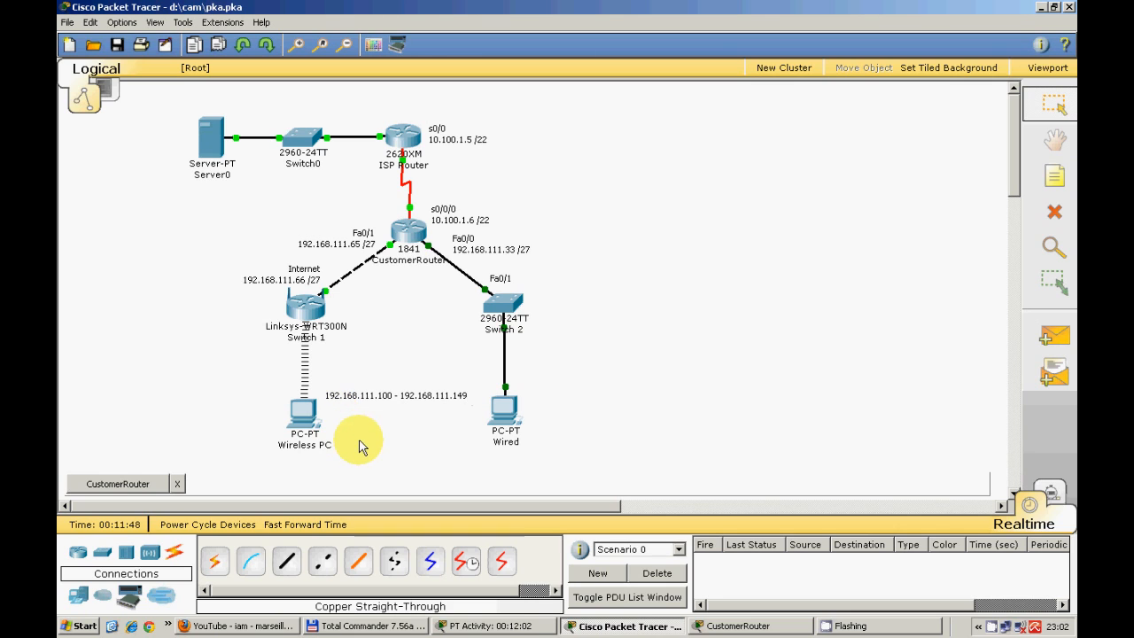
pyautogui.moveTo(361, 403); pyautogui.dragTo(352, 396)
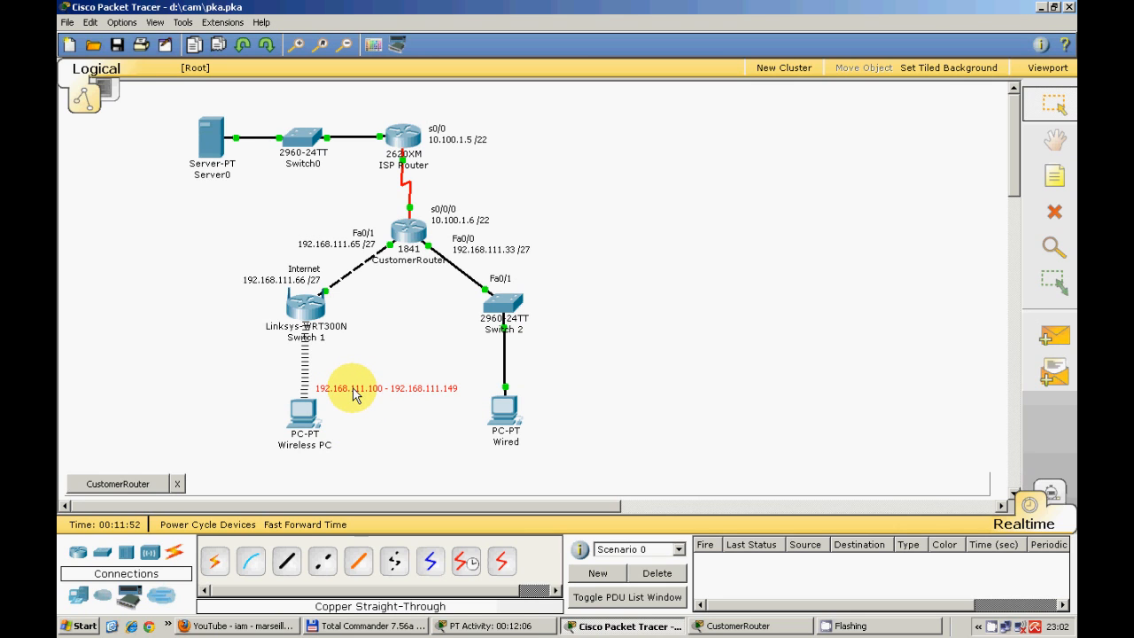
# Add the note "192.168.111.34 /27" beside the Wired PC and nudge it closer to the PC.
pyautogui.click(1053, 175)
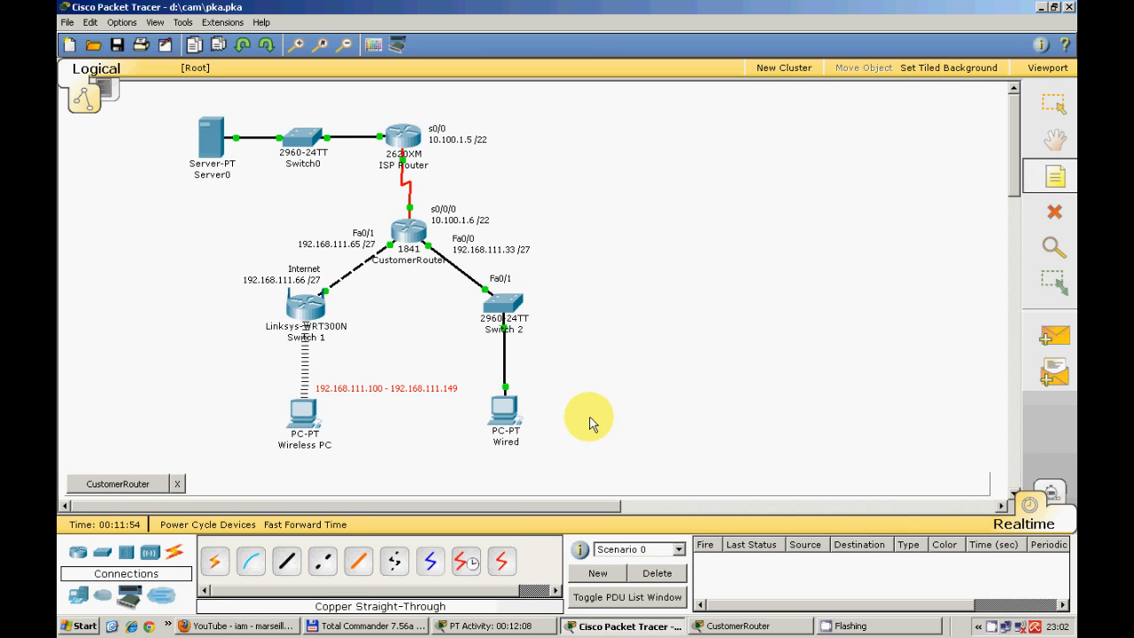
pyautogui.click(524, 379)
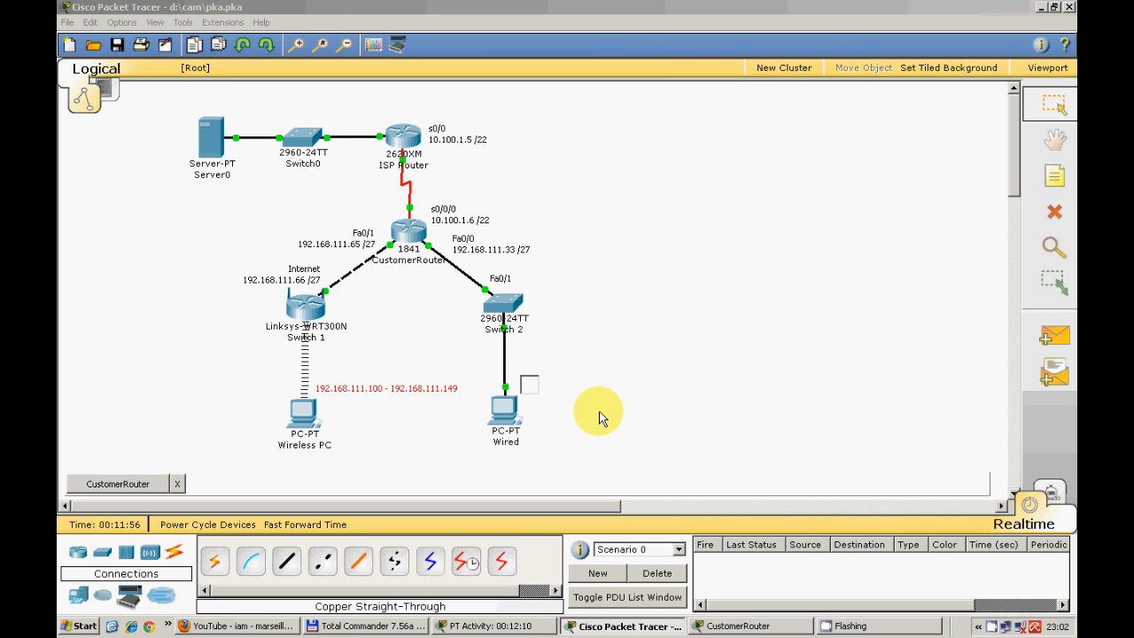
pyautogui.write('192.168.11')
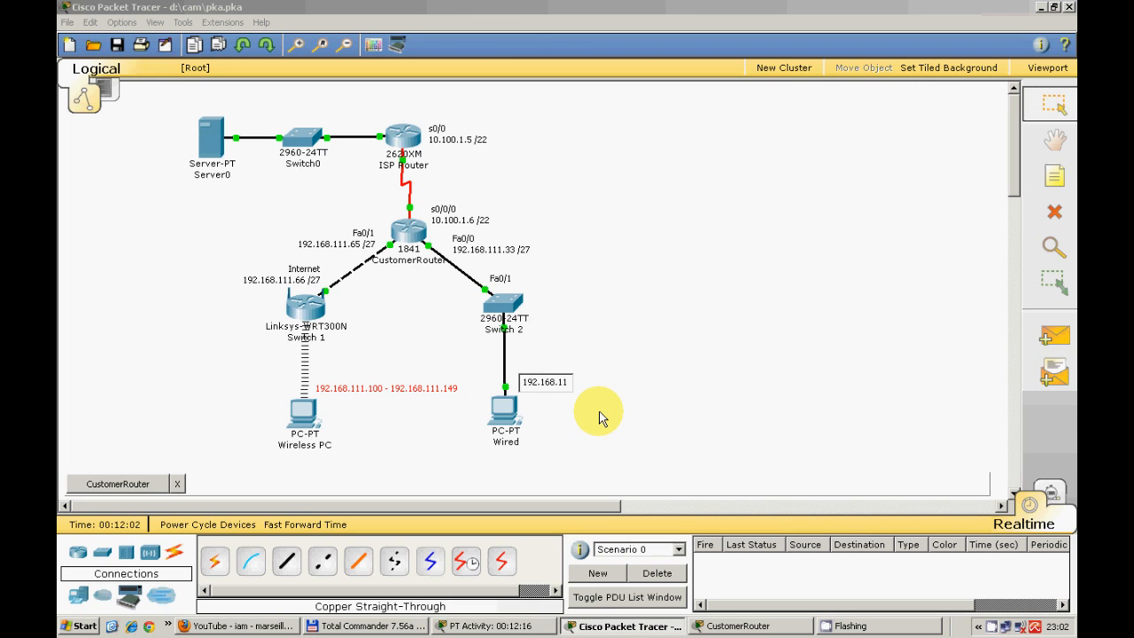
pyautogui.write('1.34 /27')
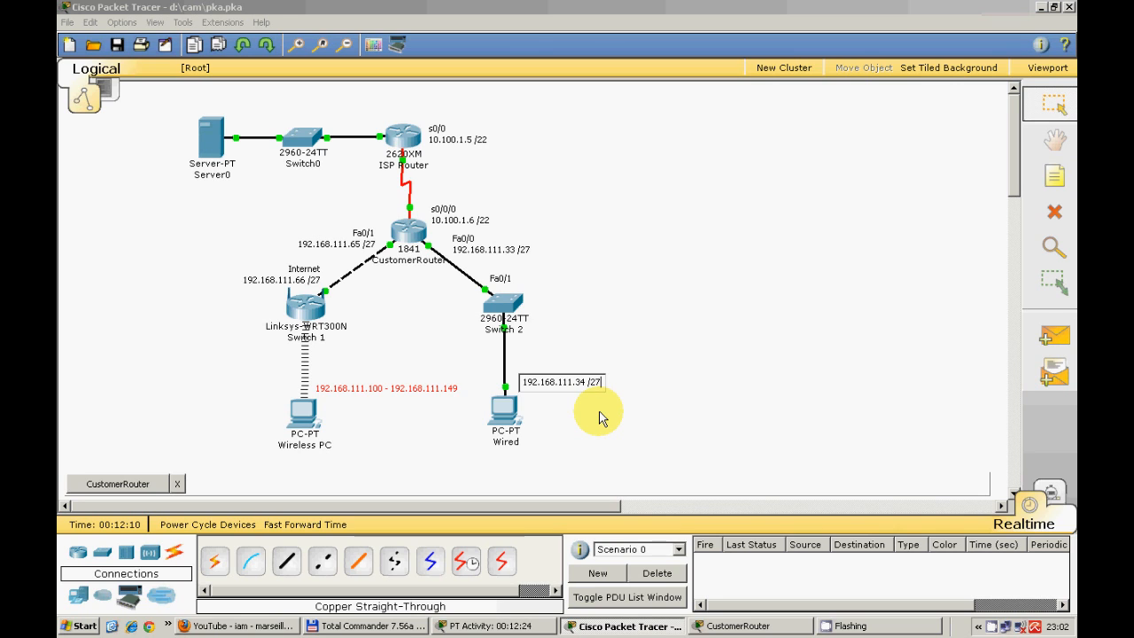
pyautogui.click(595, 414)
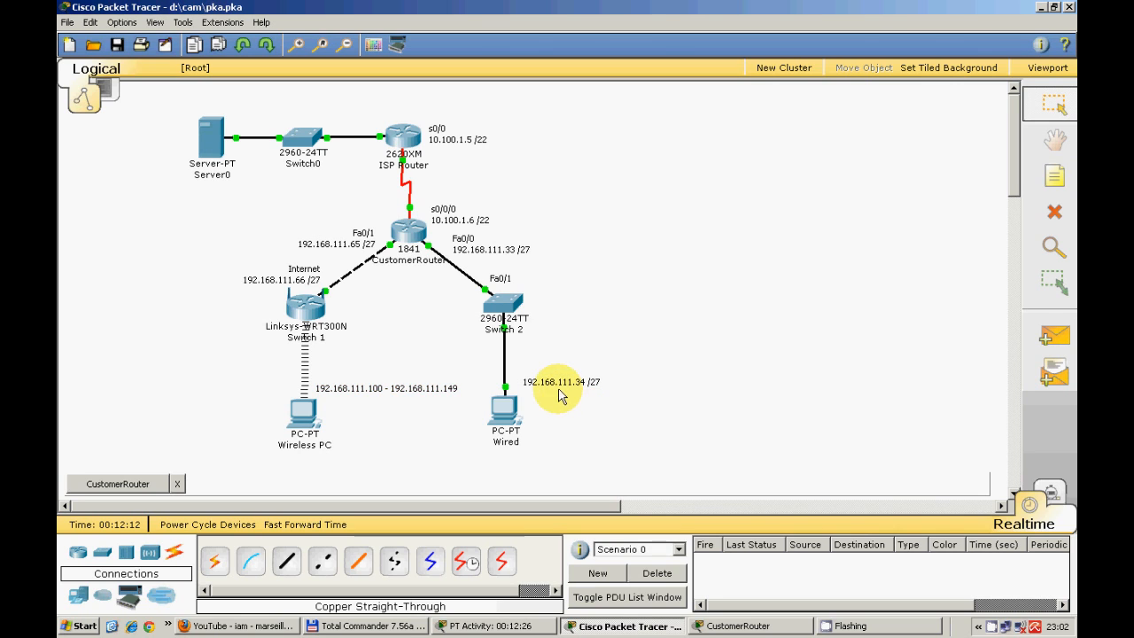
pyautogui.moveTo(559, 389); pyautogui.dragTo(553, 384)
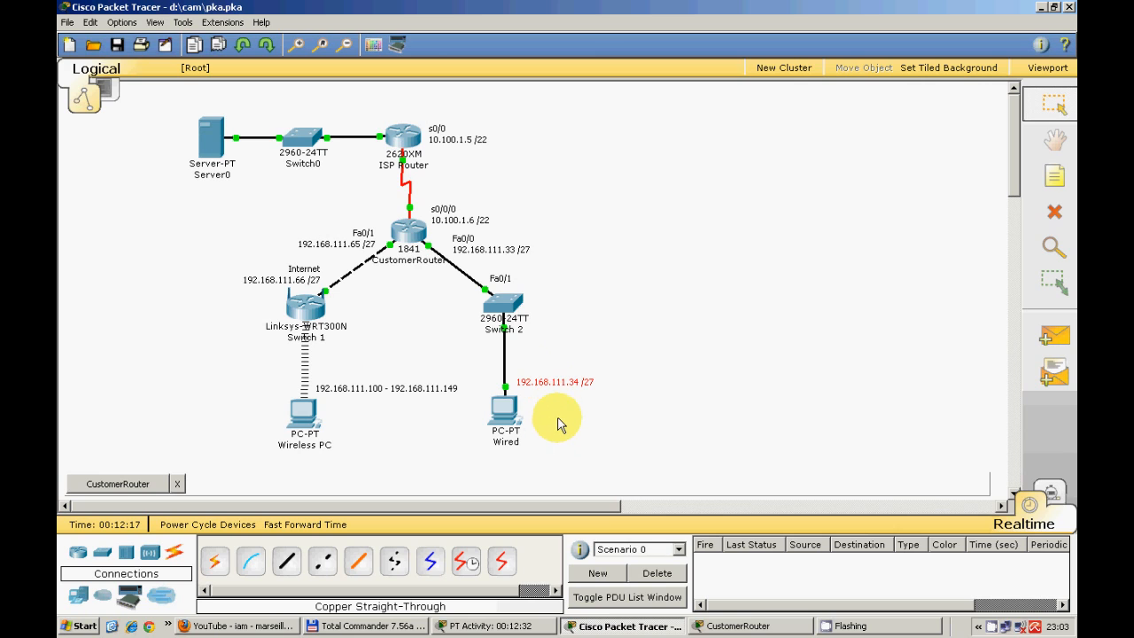
# Close the minimized CustomerRouter window, check the activity results, review the assessment items and close the results.
pyautogui.click(177, 484)
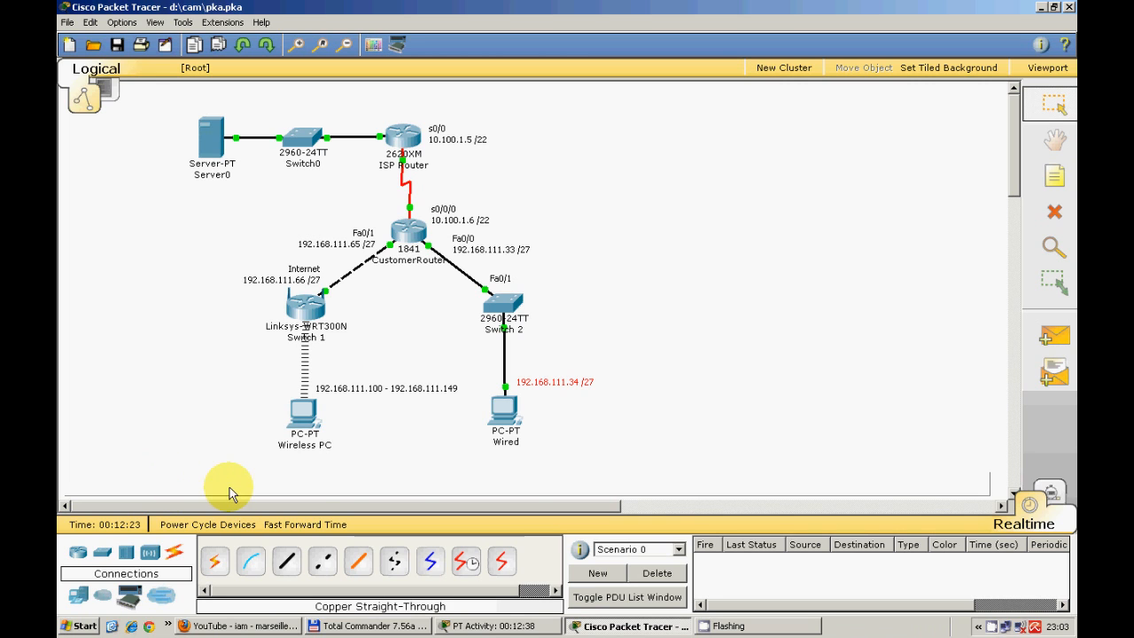
pyautogui.click(494, 625)
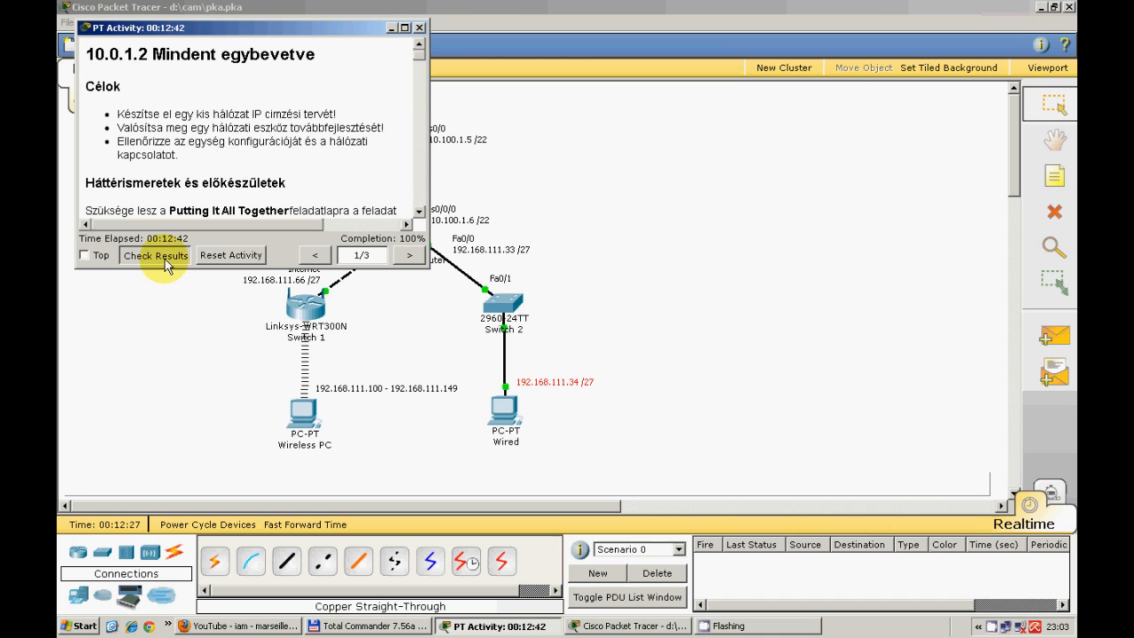
pyautogui.click(164, 259)
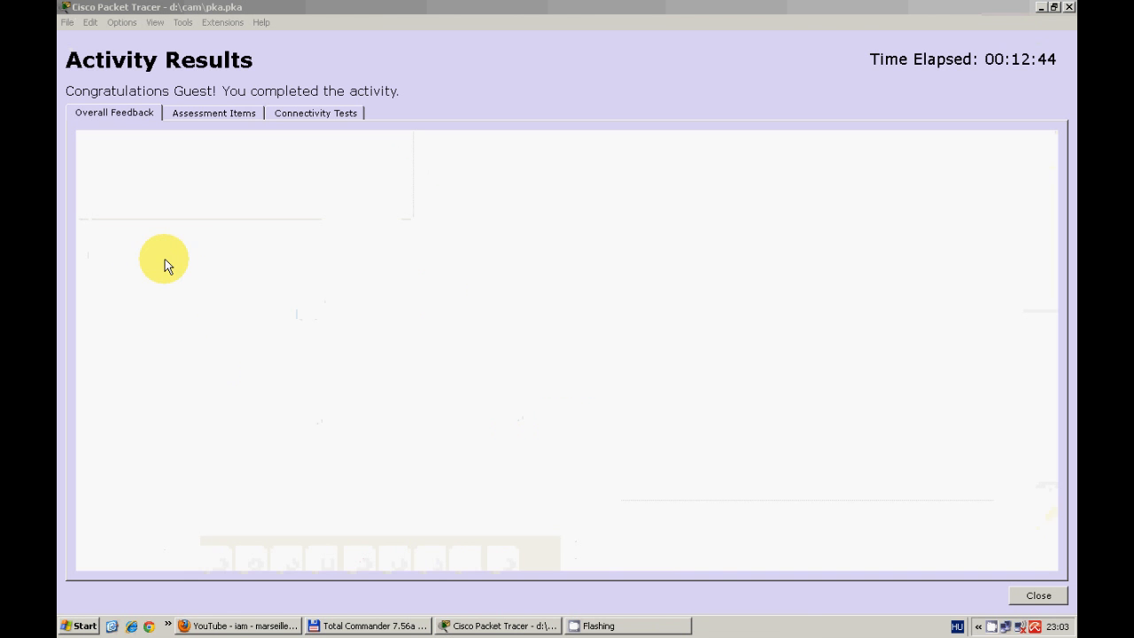
pyautogui.click(215, 118)
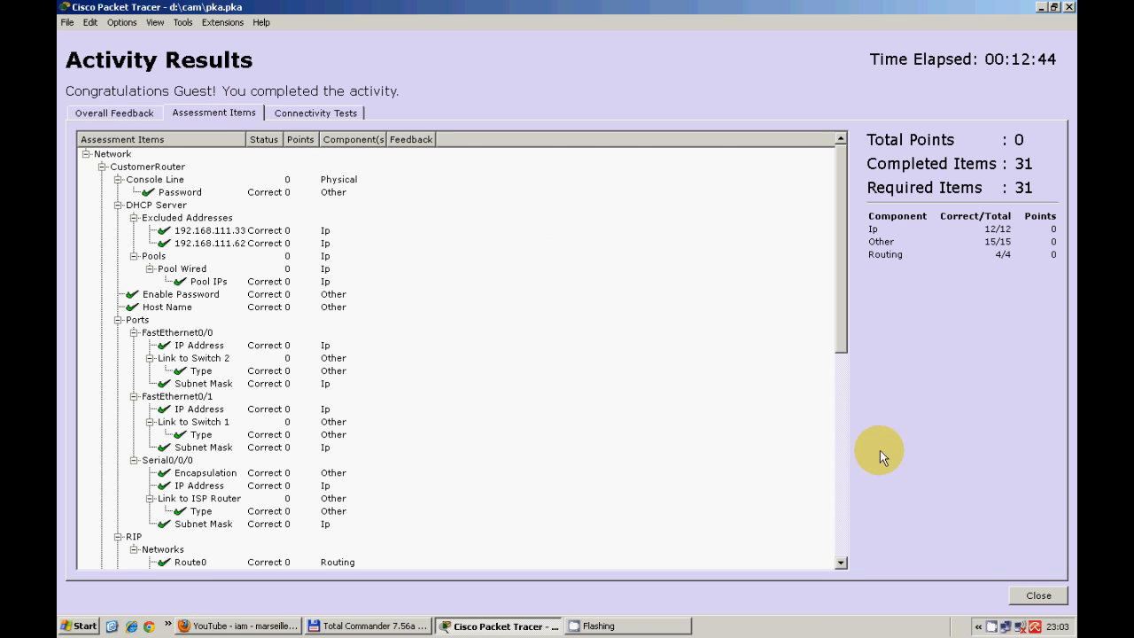
pyautogui.click(1032, 597)
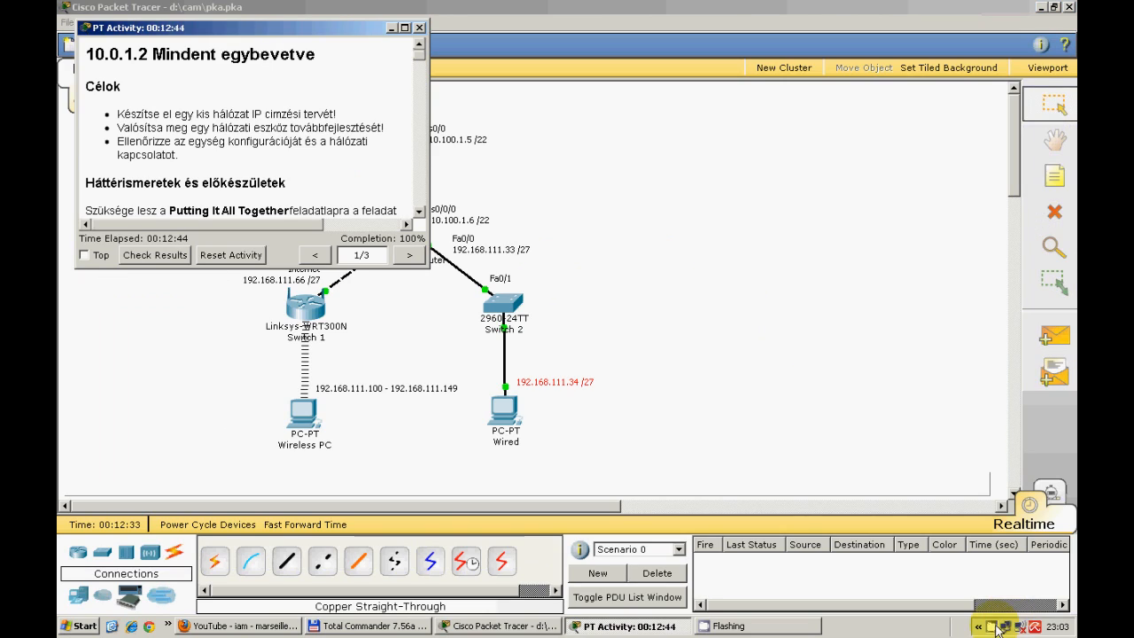